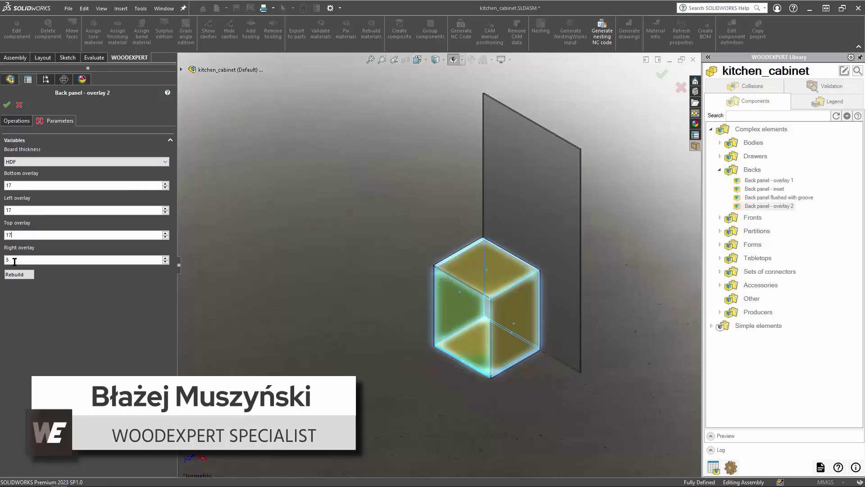
# Step: Accept the back panel's overlay settings and insert a set of adjustable shelves from the Partitions library into the cabinet interior
pyautogui.press('Return')
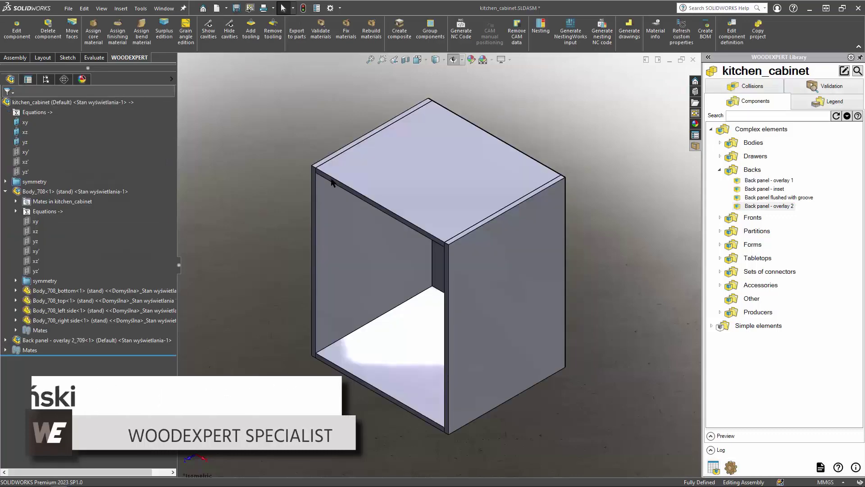
pyautogui.doubleClick(752, 170)
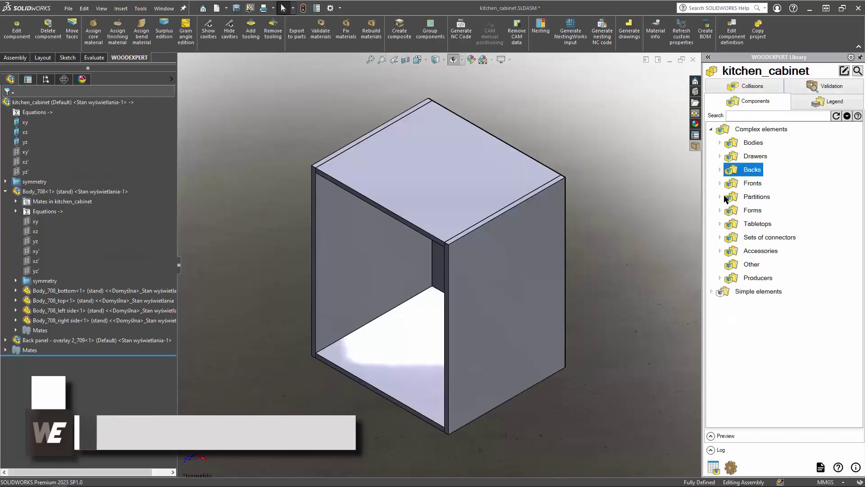
pyautogui.doubleClick(757, 197)
pyautogui.doubleClick(740, 242)
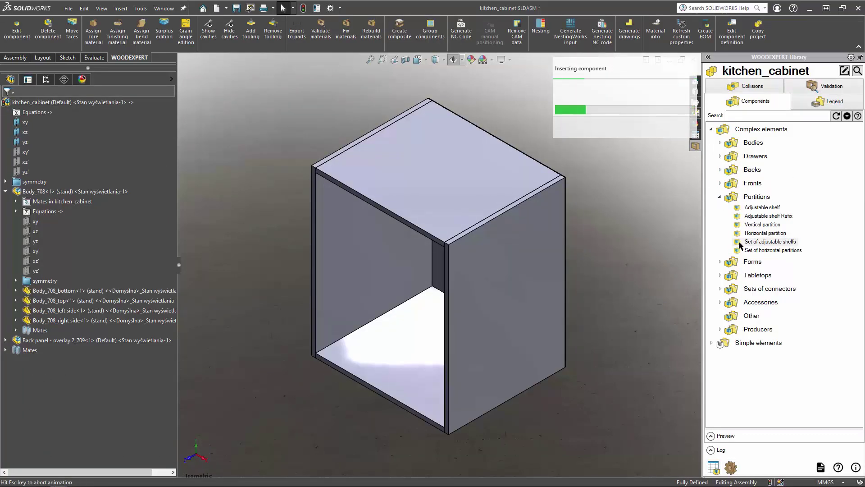
pyautogui.click(457, 323)
# Step: Set the shelf set to 5 holes and a front edge offset of 1, rebuild it and accept the component
pyautogui.click(67, 122)
pyautogui.doubleClick(27, 210)
pyautogui.write('5')
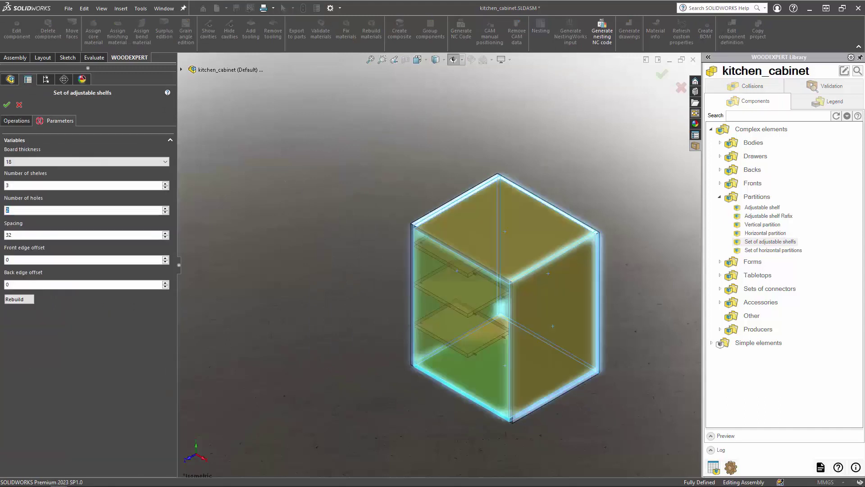
pyautogui.doubleClick(27, 260)
pyautogui.write('1')
pyautogui.click(18, 300)
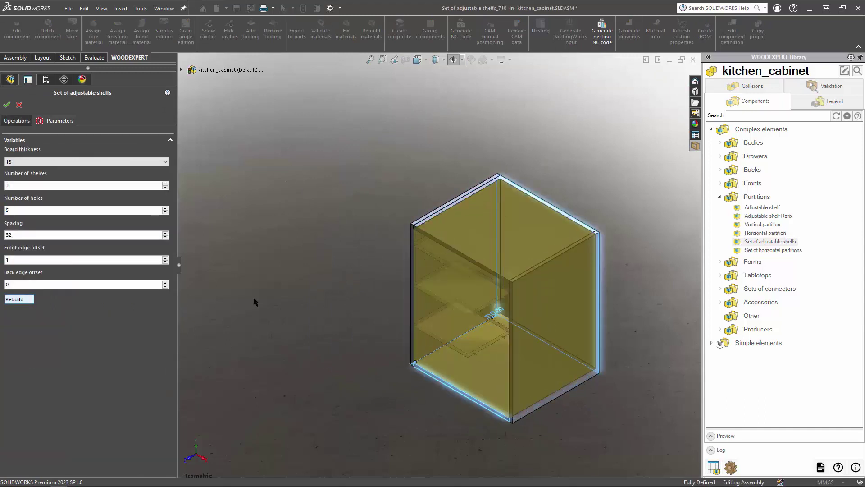
pyautogui.click(36, 183)
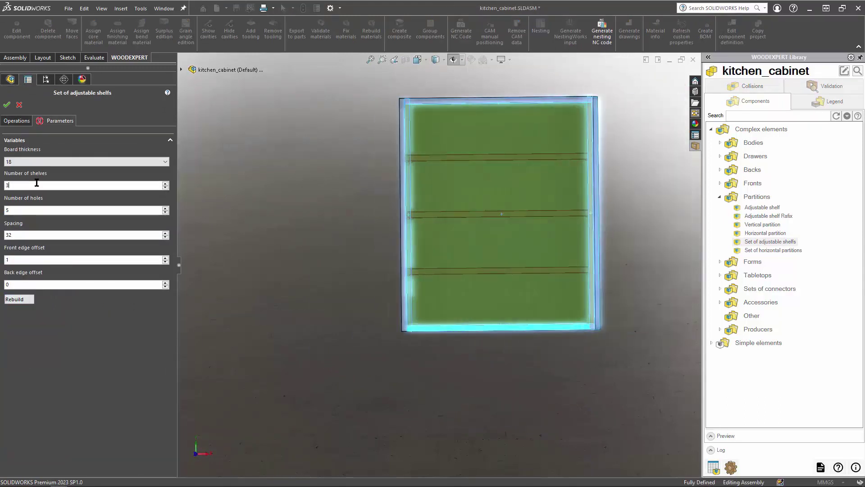
pyautogui.click(6, 105)
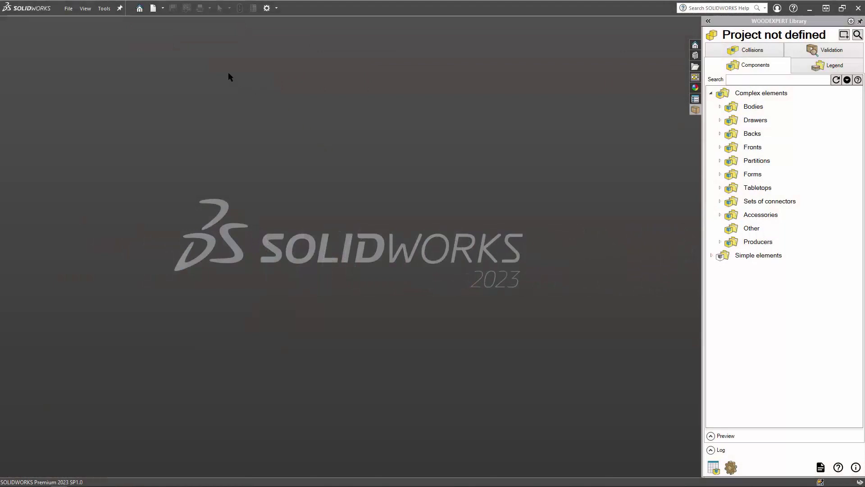
# Step: Create a new document from the ASSEMBLY template in WETemplates
pyautogui.click(154, 9)
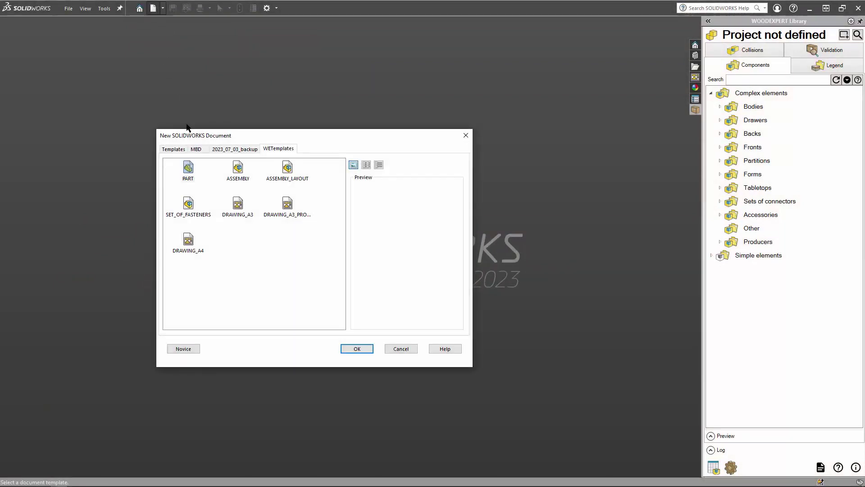
pyautogui.click(238, 169)
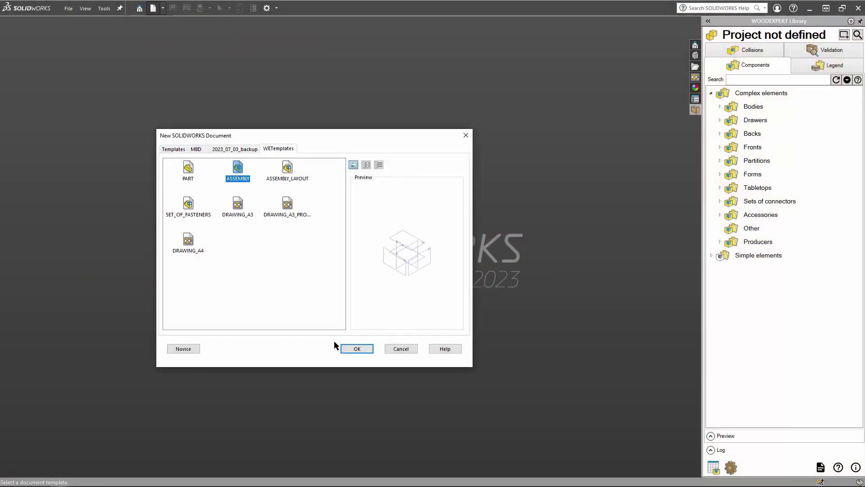
pyautogui.click(352, 351)
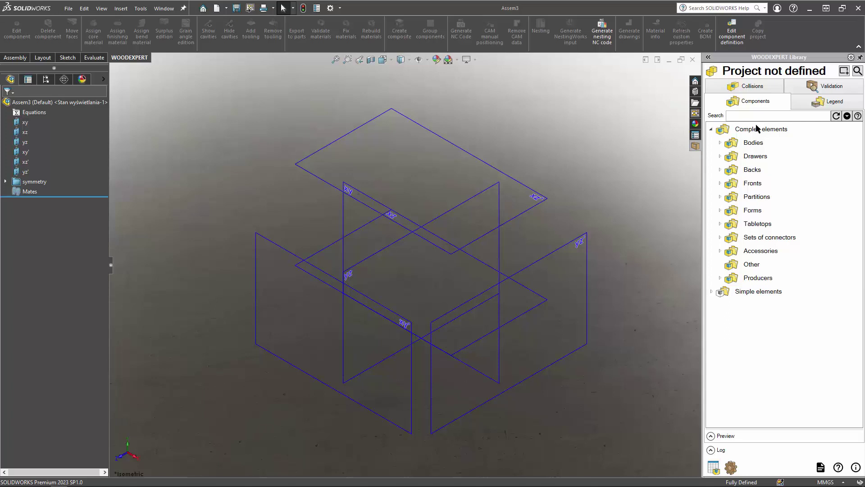
# Step: Define and save a new project named kitchen_cabinet with mm as the unit of length, copying the project name
pyautogui.click(845, 71)
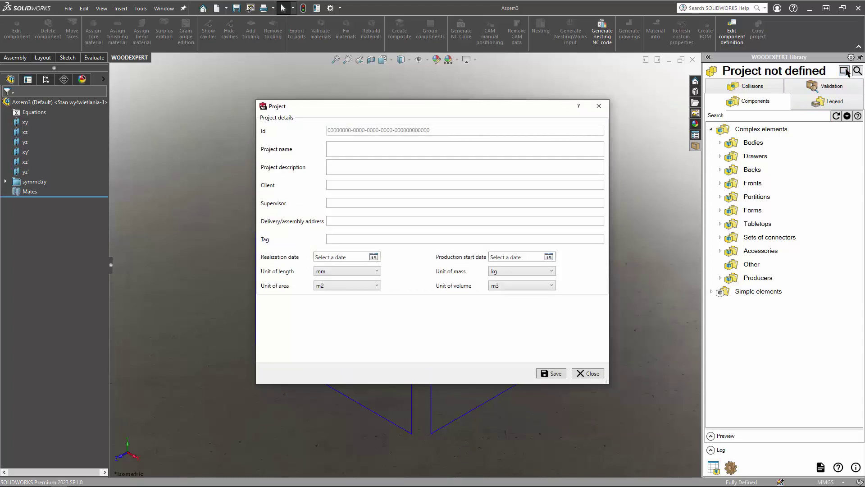
pyautogui.click(453, 145)
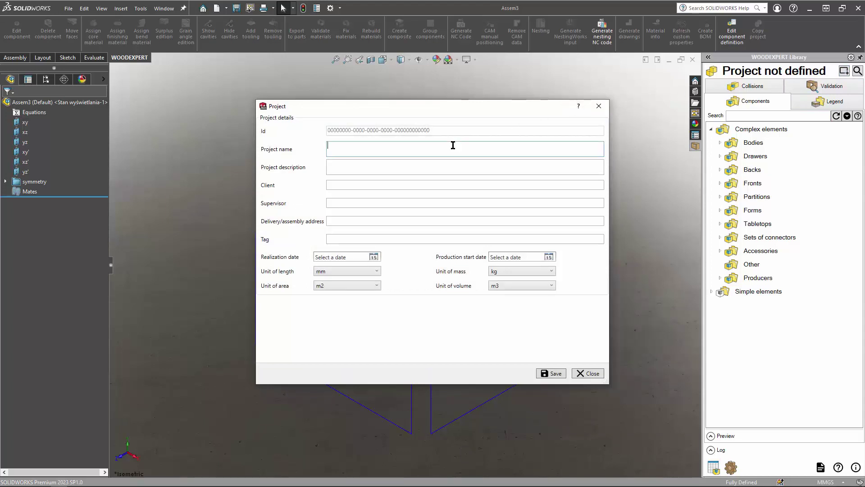
pyautogui.write('kitchen_cabinet')
pyautogui.hotkey('ctrl', 'a')
pyautogui.hotkey('ctrl', 'c')
pyautogui.click(364, 276)
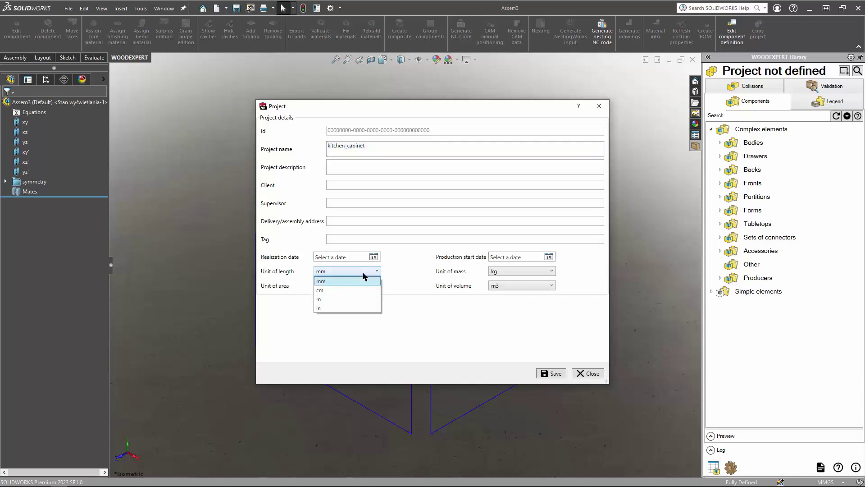
pyautogui.click(337, 281)
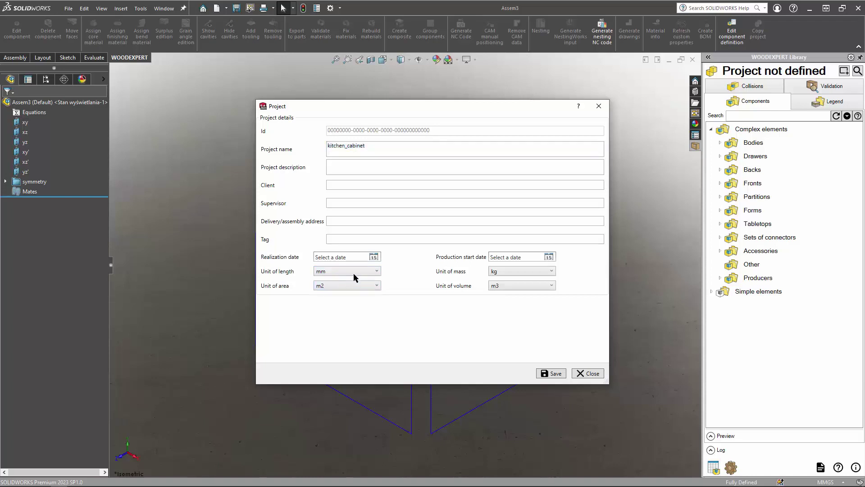
pyautogui.click(551, 375)
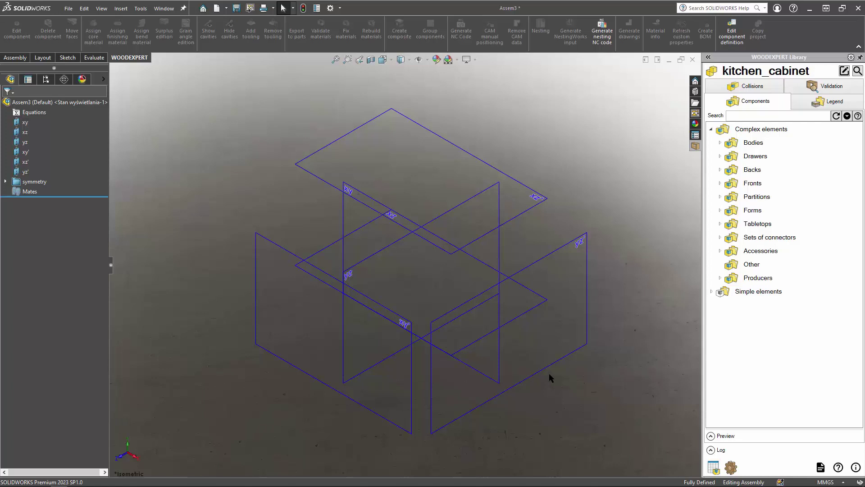
# Step: Start saving the assembly and create and open a new folder named kitchen_cabinet inside Projects
pyautogui.click(236, 7)
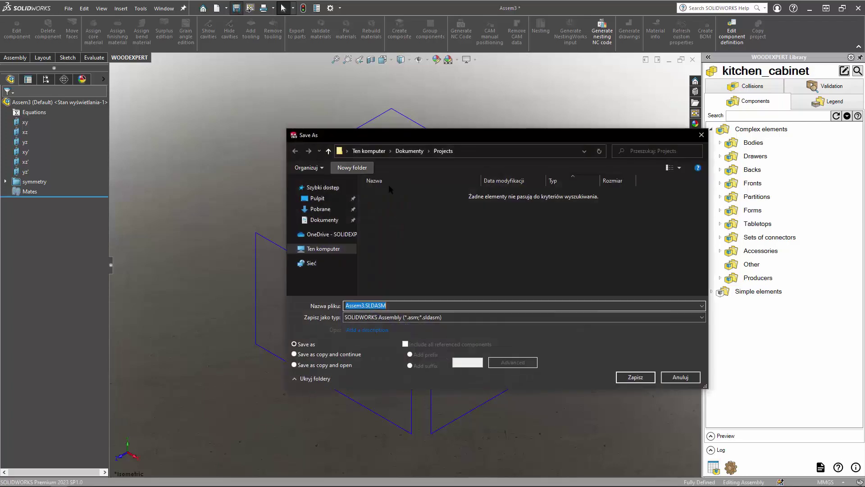
pyautogui.rightClick(410, 214)
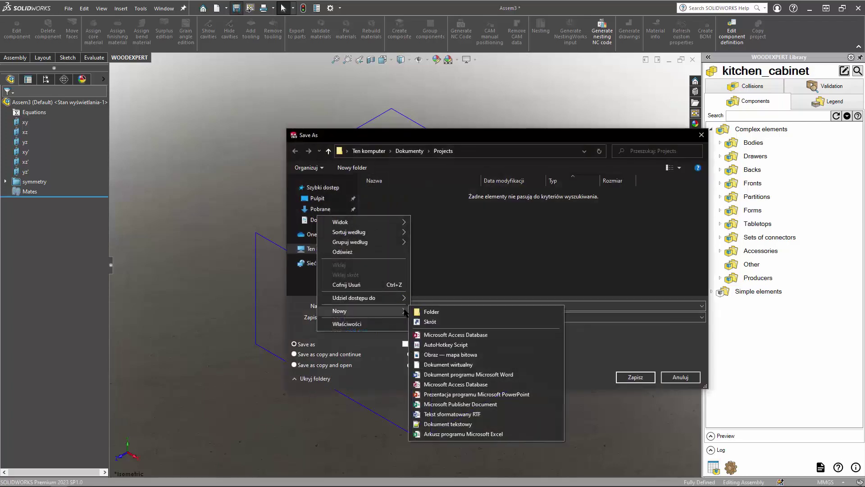
pyautogui.click(429, 312)
pyautogui.hotkey('ctrl', 'v')
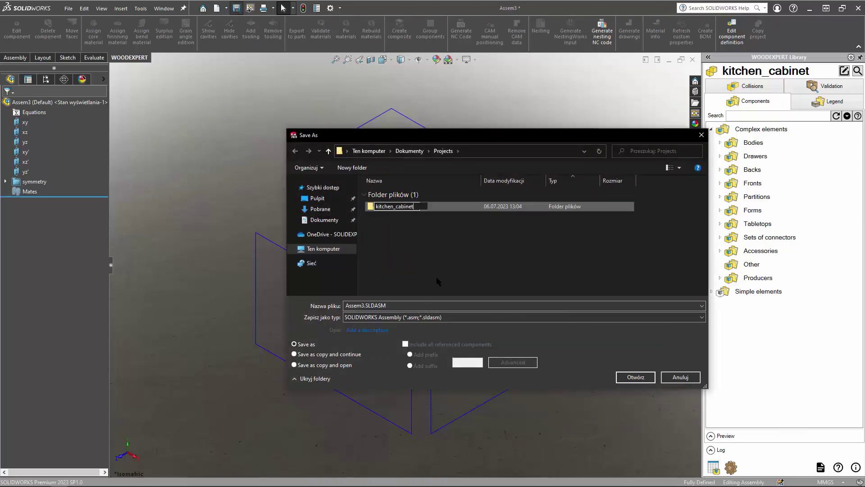
pyautogui.press('Return')
pyautogui.press('Return')
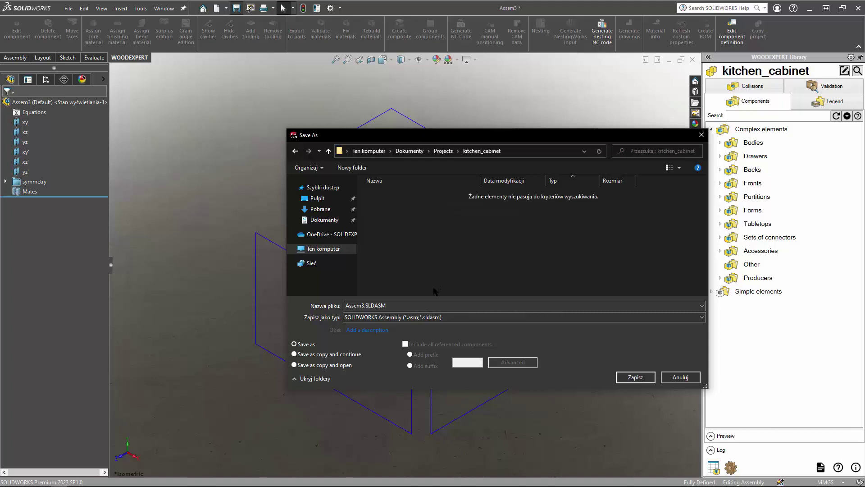
# Step: Name the assembly file kitchen_cabinet and save it in the kitchen_cabinet folder
pyautogui.doubleClick(415, 307)
pyautogui.hotkey('ctrl', 'v')
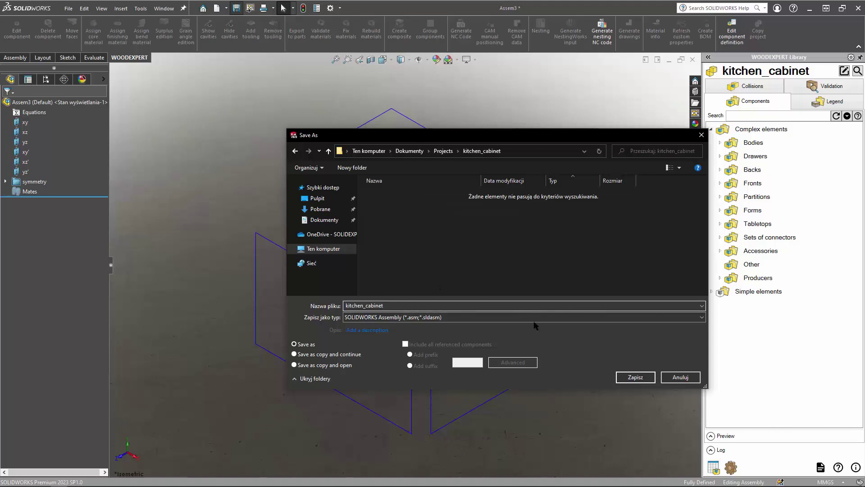
pyautogui.click(636, 377)
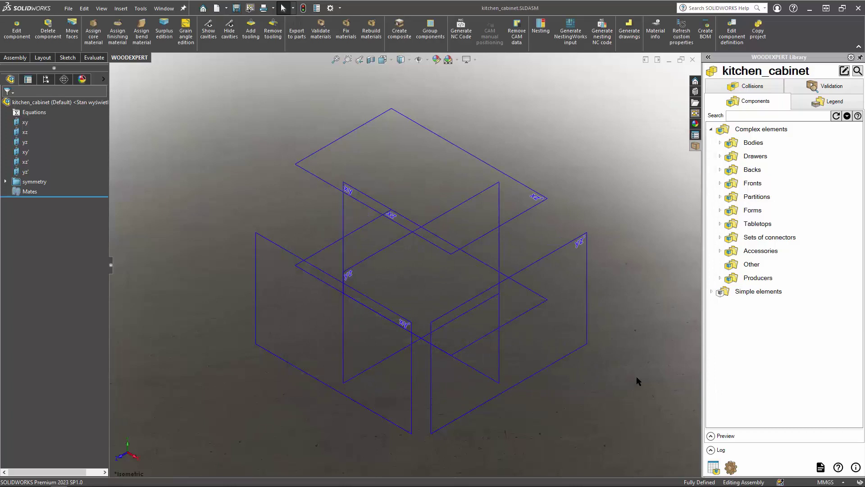
# Step: Hide the three auxiliary planes xy', xz' and yz' of the assembly
pyautogui.click(25, 151)
pyautogui.keyDown('shift'); pyautogui.click(26, 171); pyautogui.keyUp('shift')
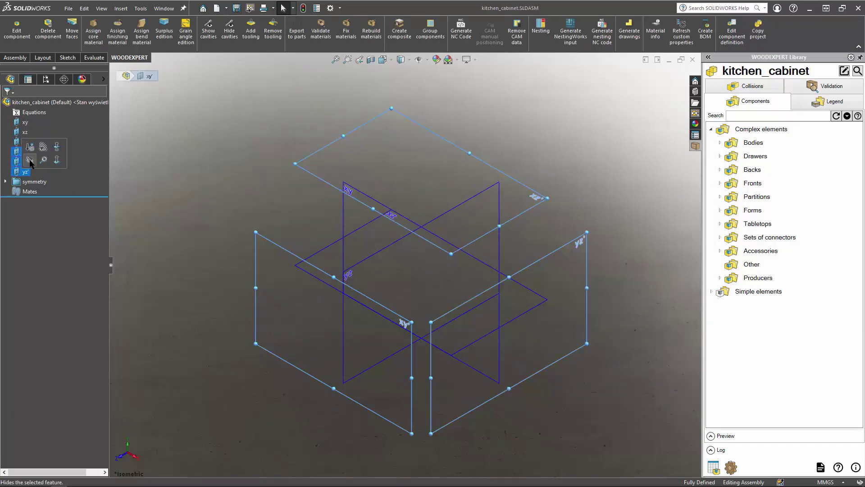
pyautogui.click(29, 160)
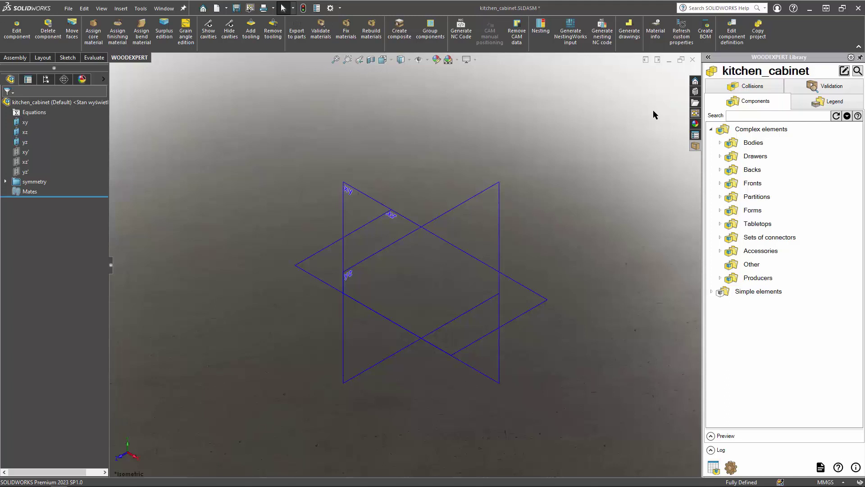
# Step: Insert the Body component from the Bodies library and set its configuration to stand
pyautogui.click(720, 142)
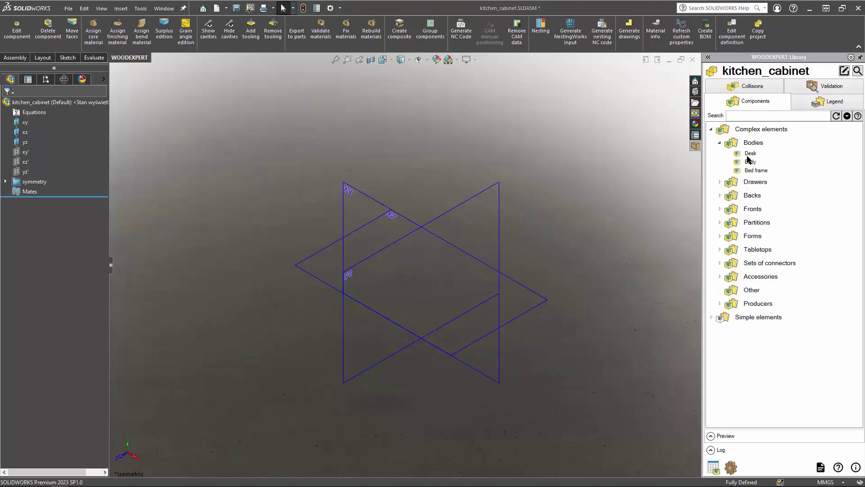
pyautogui.click(750, 163)
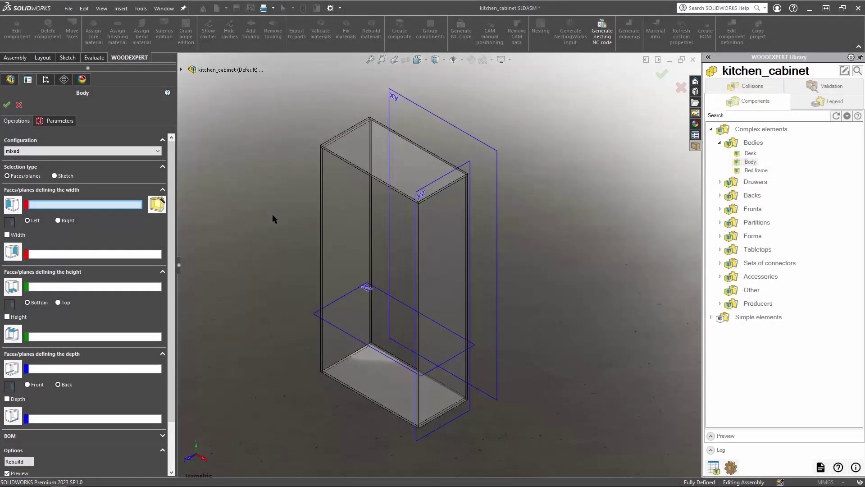
pyautogui.hotkey('ctrl', '1')
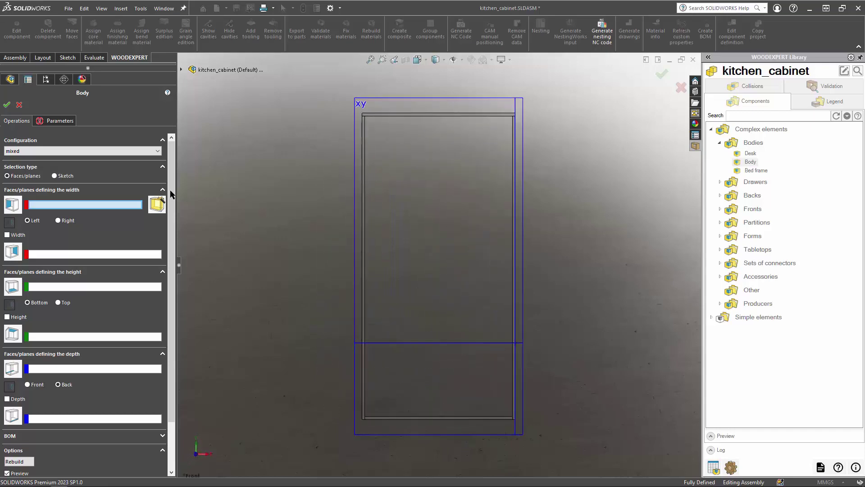
pyautogui.click(111, 152)
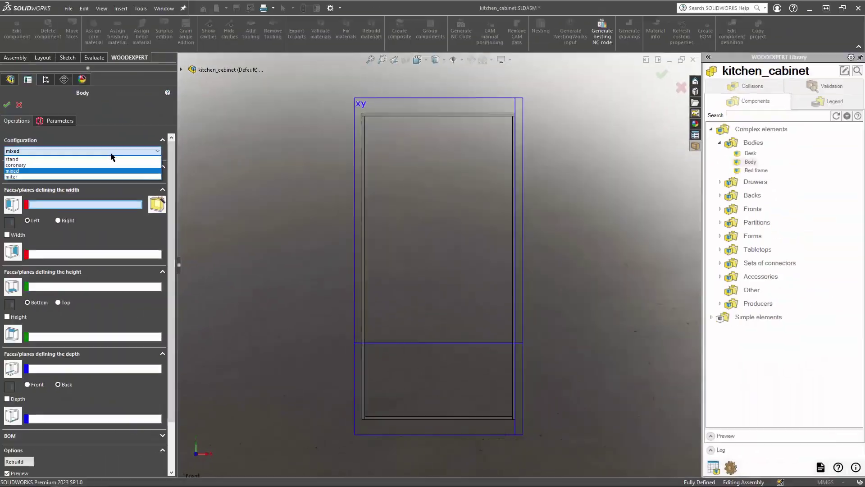
pyautogui.click(103, 160)
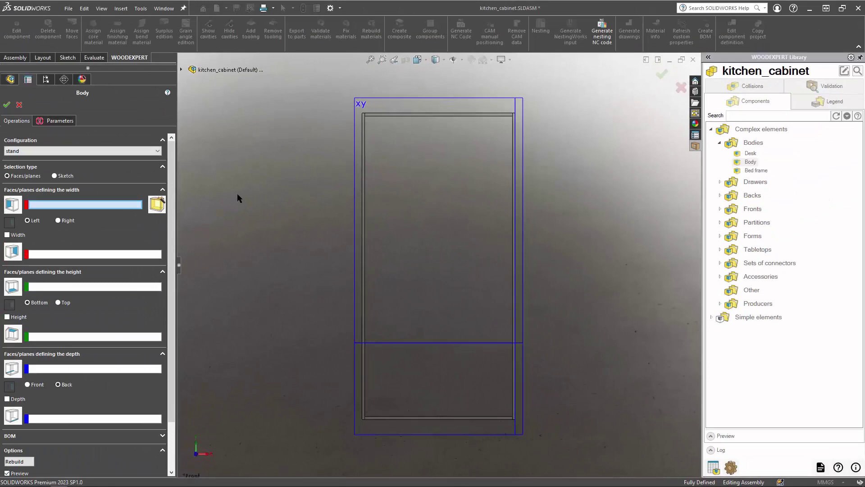
# Step: Define the body's width from the yz plane as the left reference, with a fixed value of 600 mm
pyautogui.hotkey('ctrl', '7')
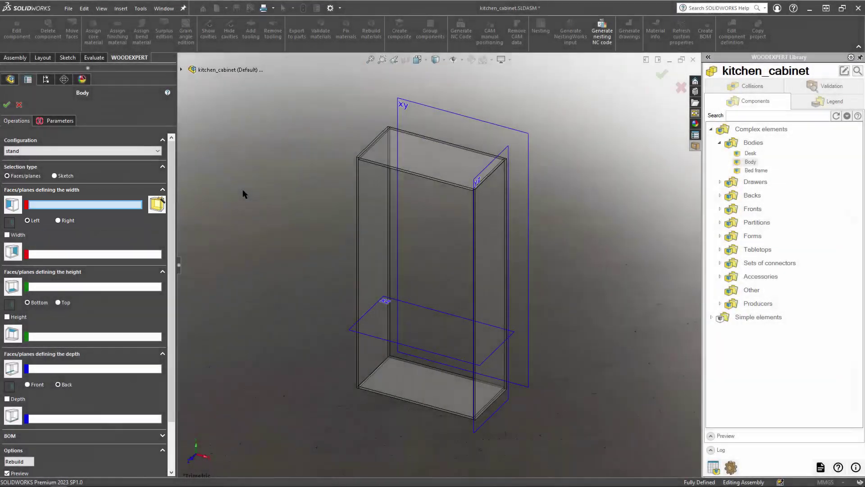
pyautogui.click(506, 147)
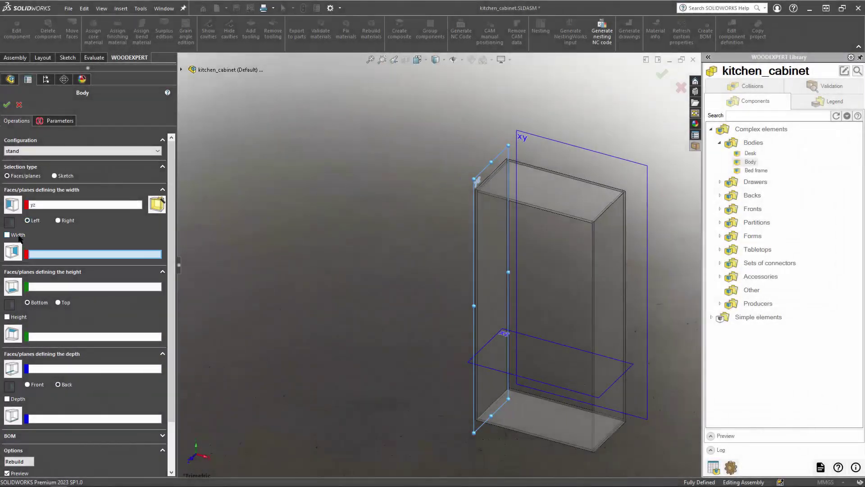
pyautogui.click(19, 236)
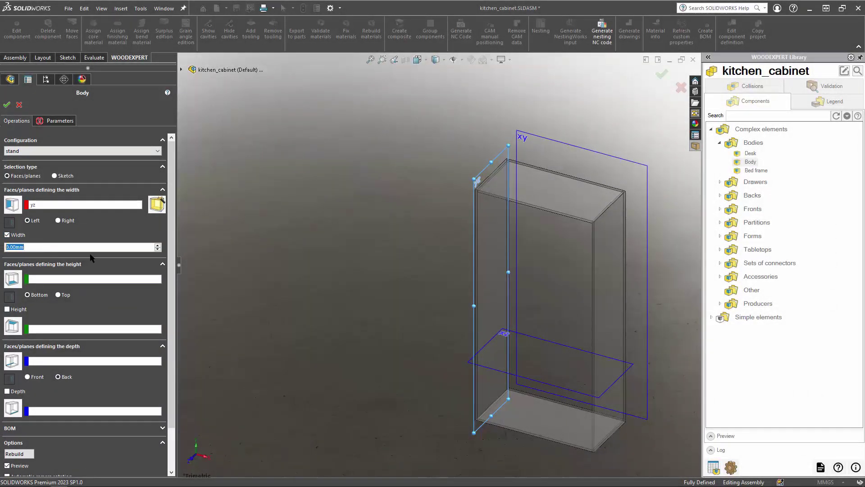
pyautogui.write('600')
# Step: Define the body's height from the xz plane as the bottom reference, with a fixed value of 720 mm
pyautogui.click(53, 282)
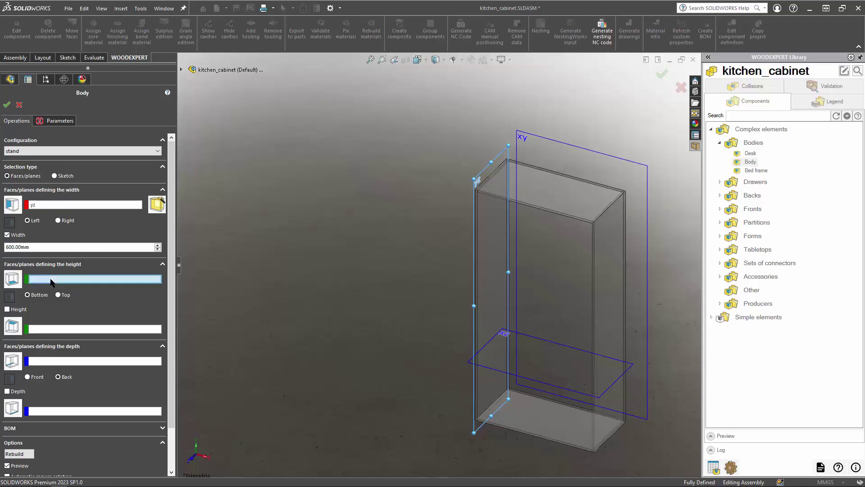
pyautogui.click(541, 381)
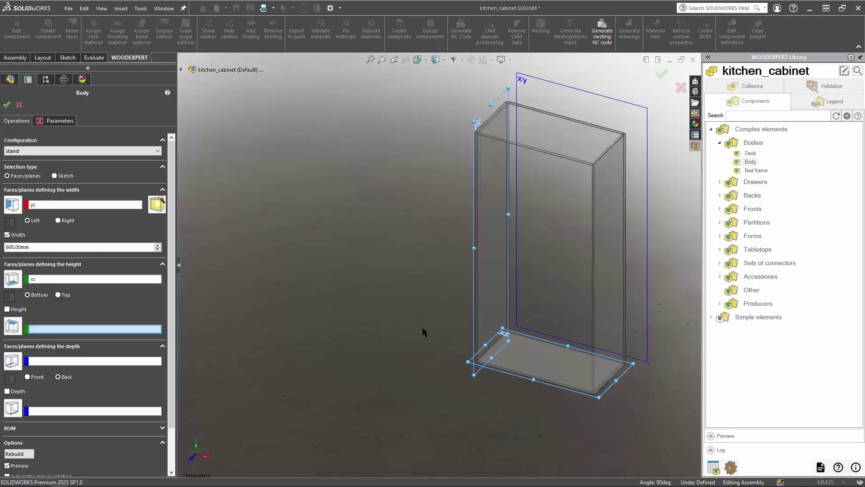
pyautogui.click(21, 309)
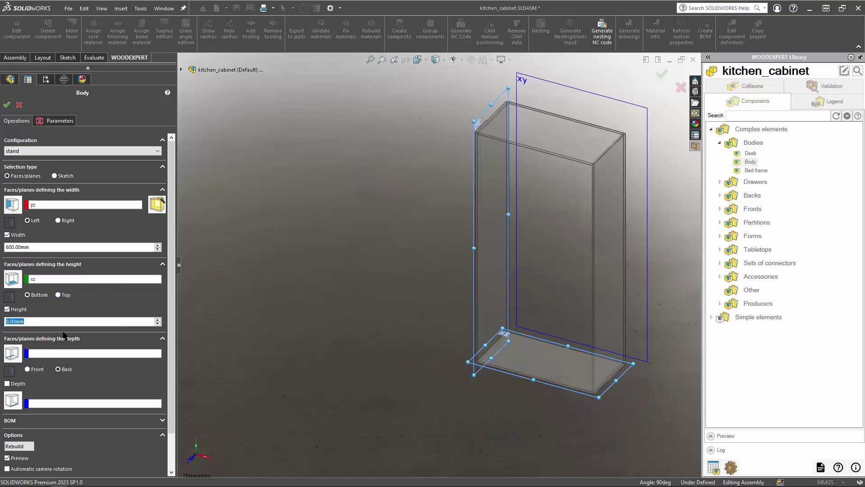
pyautogui.write('720')
# Step: Define the body's depth from the xy plane as the back reference, with a fixed value of 510 mm
pyautogui.click(48, 355)
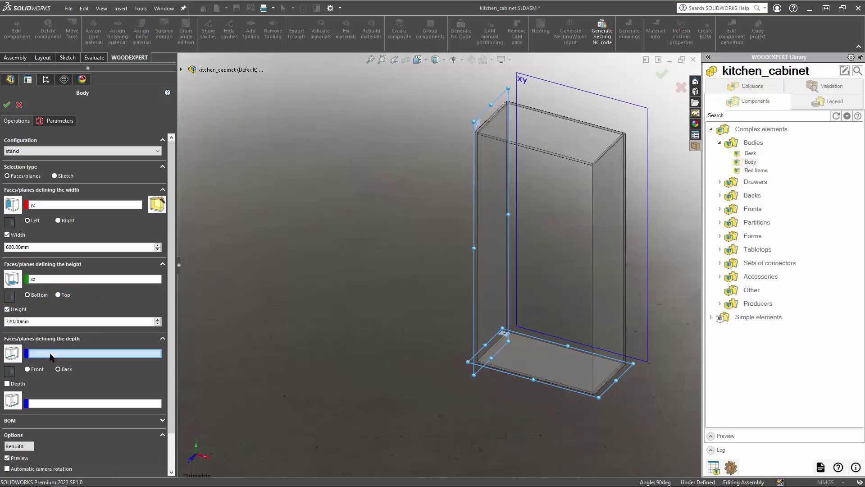
pyautogui.click(181, 70)
pyautogui.click(208, 90)
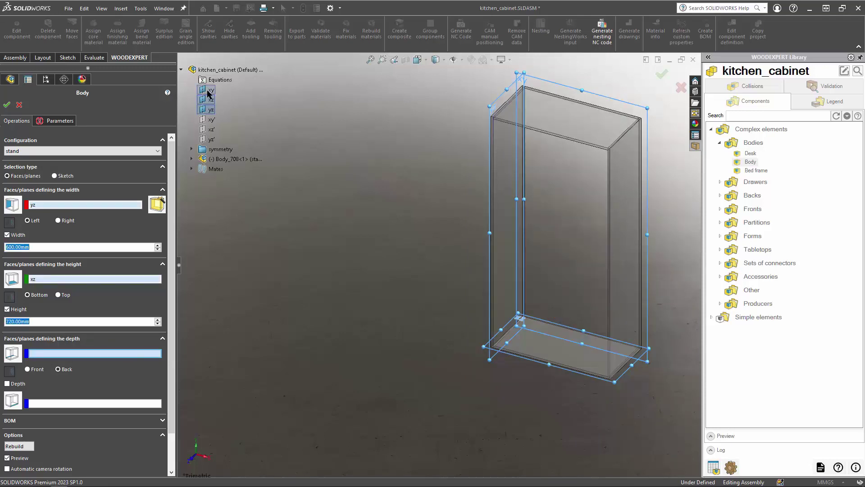
pyautogui.click(15, 384)
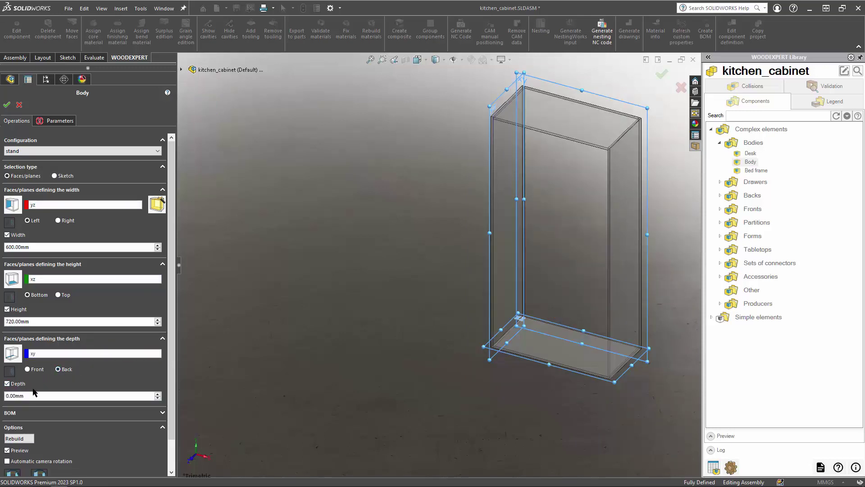
pyautogui.click(35, 395)
pyautogui.write('510')
# Step: Accept the body with 18 mm panel thicknesses and hide the reference planes in the graphics view
pyautogui.click(7, 104)
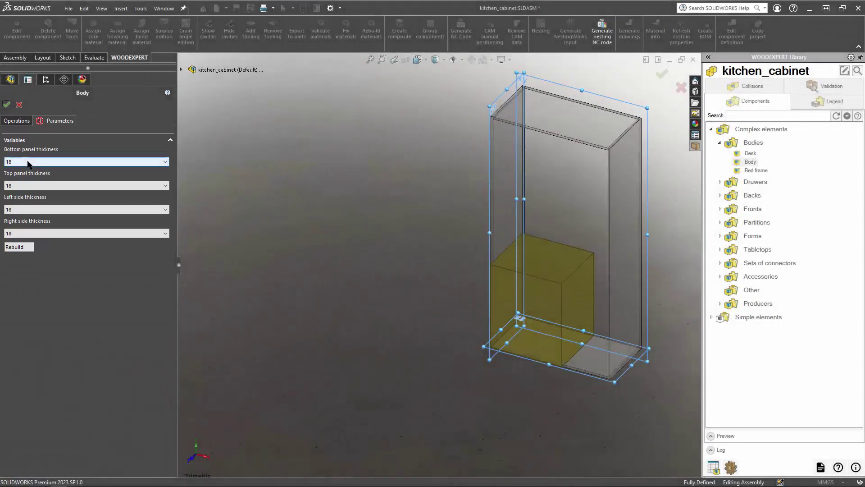
pyautogui.click(28, 163)
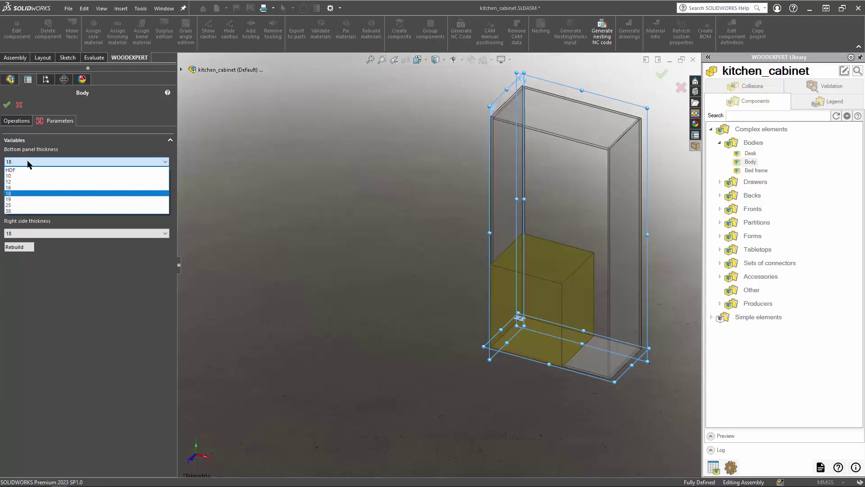
pyautogui.click(28, 162)
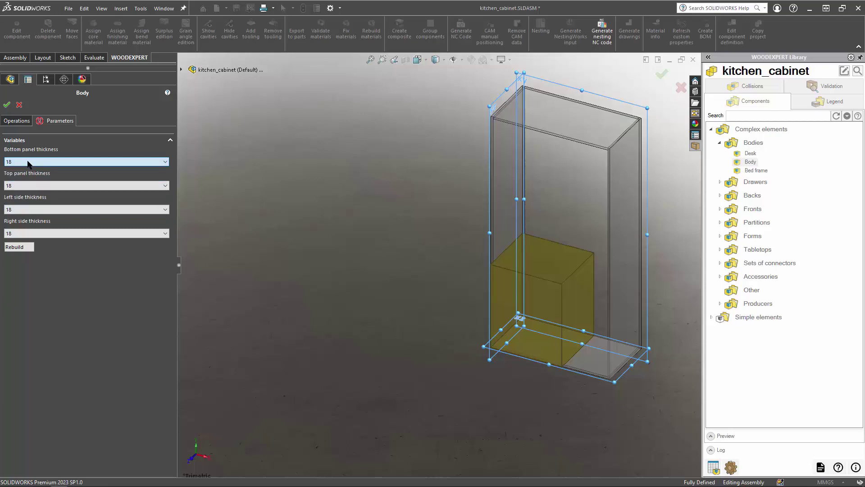
pyautogui.click(6, 106)
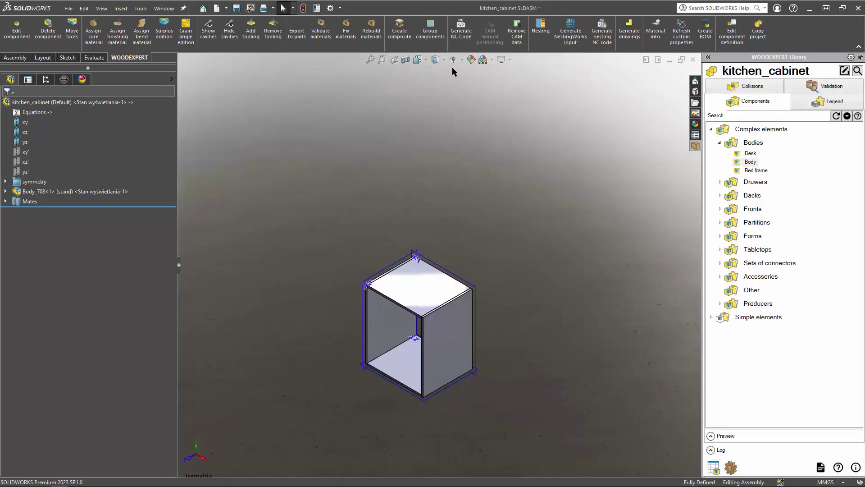
pyautogui.click(440, 126)
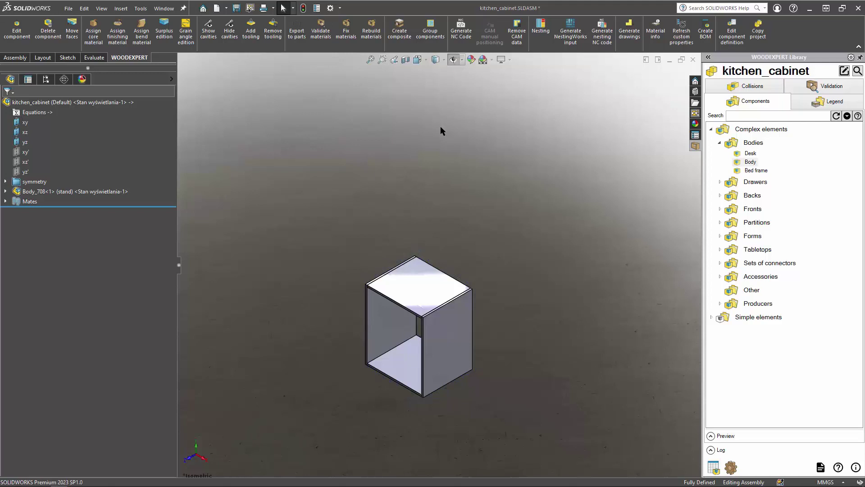
pyautogui.hotkey('ctrl', '7')
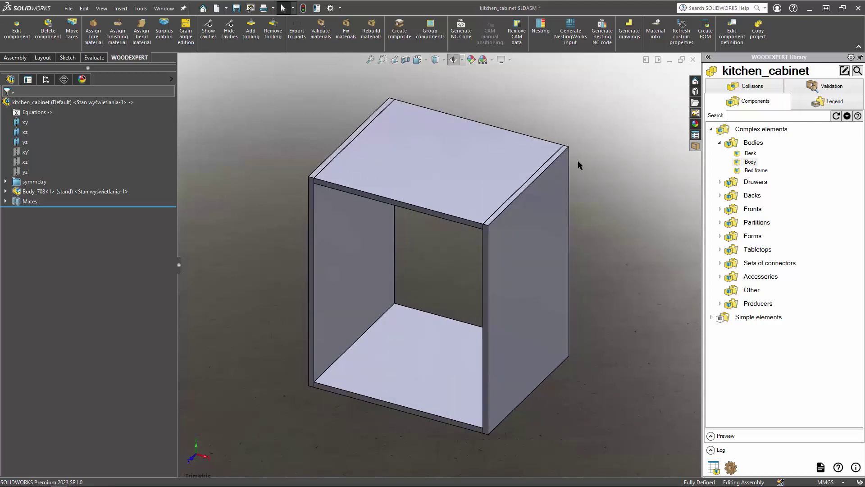
# Step: Insert Back panel - overlay 2 from the Backs library, suppressing the session warning, and fit it automatically to the cabinet interior from the left side's inner face
pyautogui.click(720, 143)
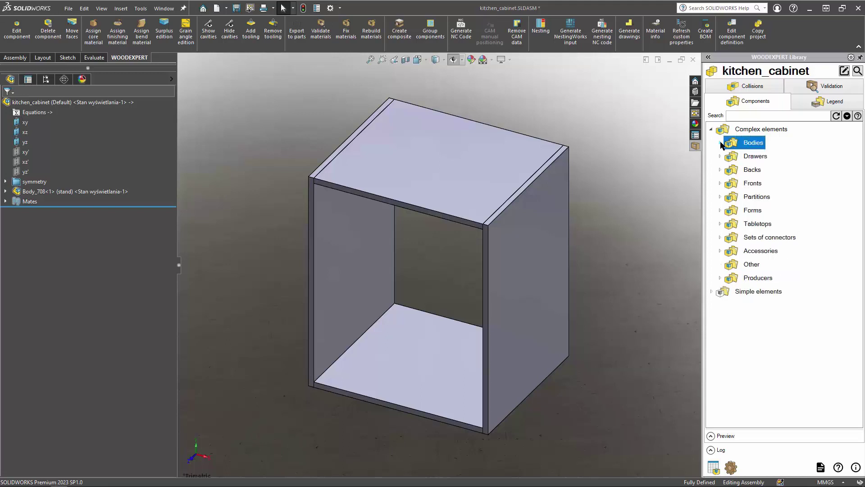
pyautogui.click(720, 170)
pyautogui.doubleClick(748, 209)
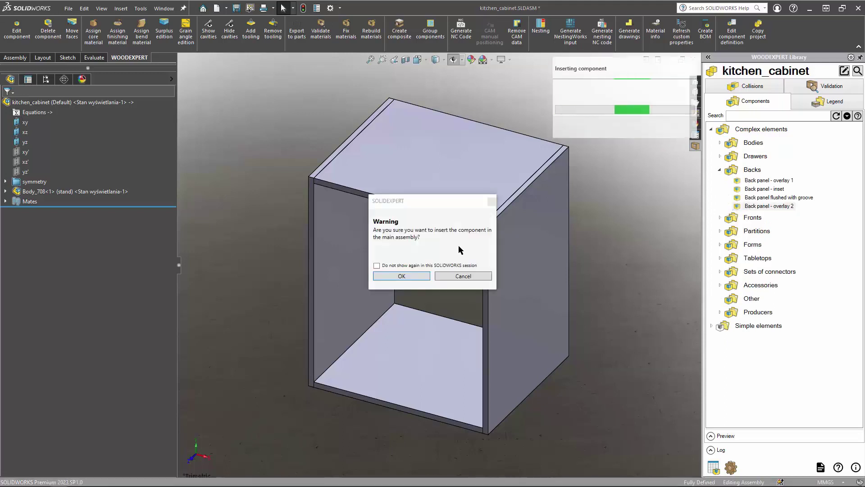
pyautogui.click(393, 266)
pyautogui.click(397, 276)
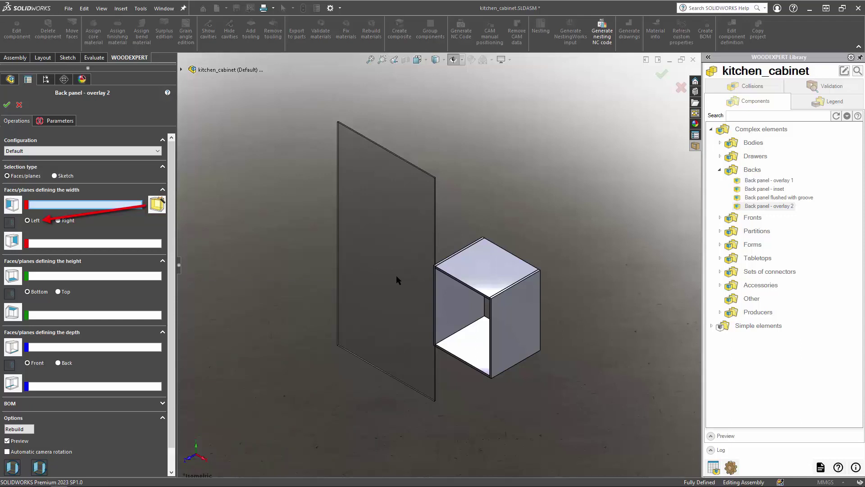
pyautogui.click(470, 318)
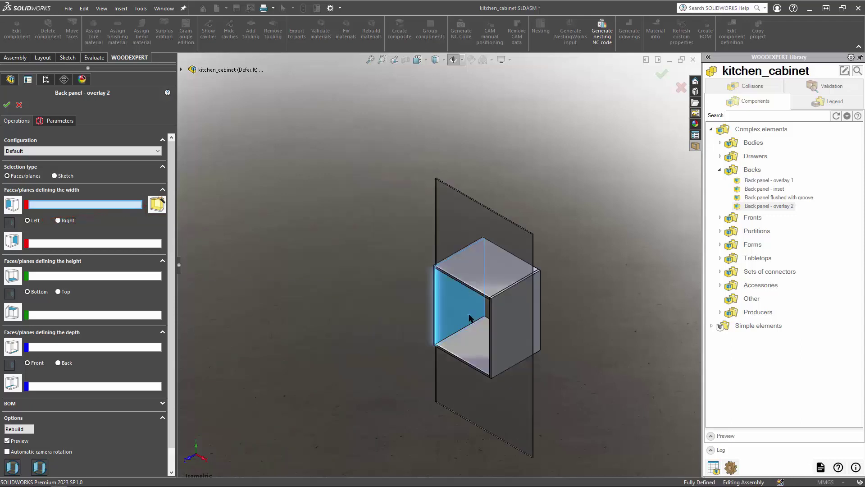
pyautogui.click(157, 205)
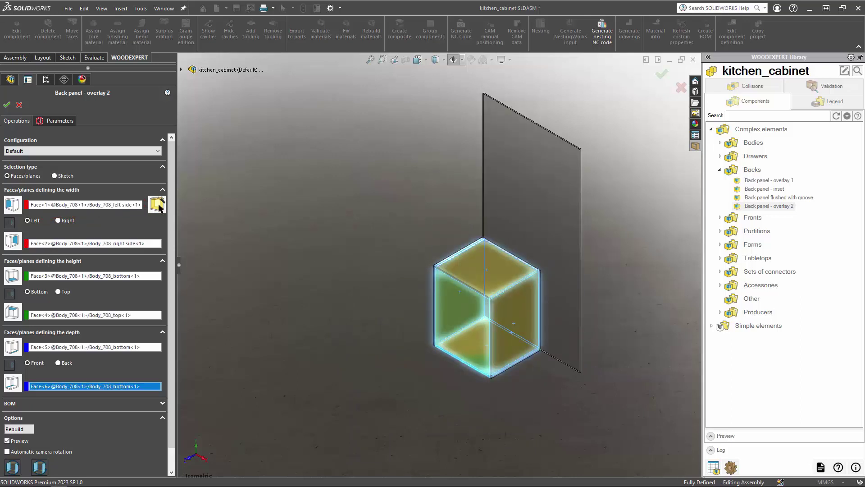
# Step: Set the back panel's board thickness to HDF and its overlays to 17, and accept the component
pyautogui.click(51, 121)
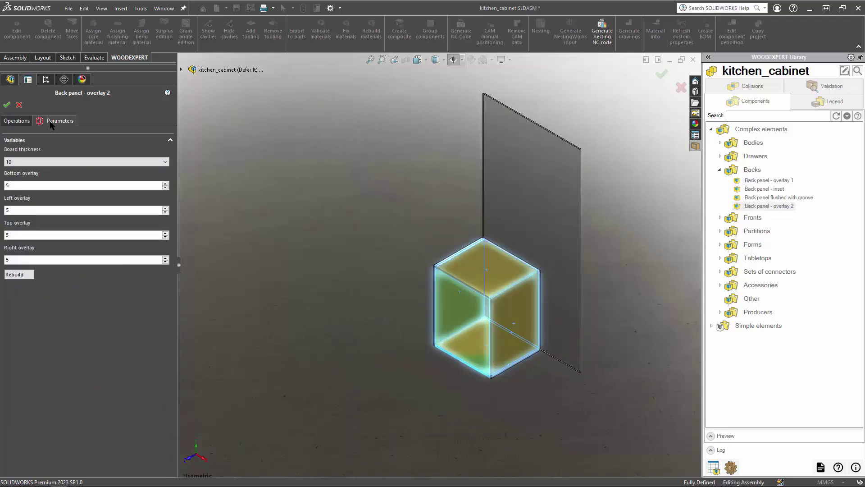
pyautogui.click(33, 162)
pyautogui.click(23, 170)
pyautogui.write('17')
pyautogui.press('Tab')
pyautogui.write('17')
pyautogui.doubleClick(16, 234)
pyautogui.write('17')
pyautogui.click(15, 260)
pyautogui.doubleClick(15, 260)
pyautogui.click(7, 104)
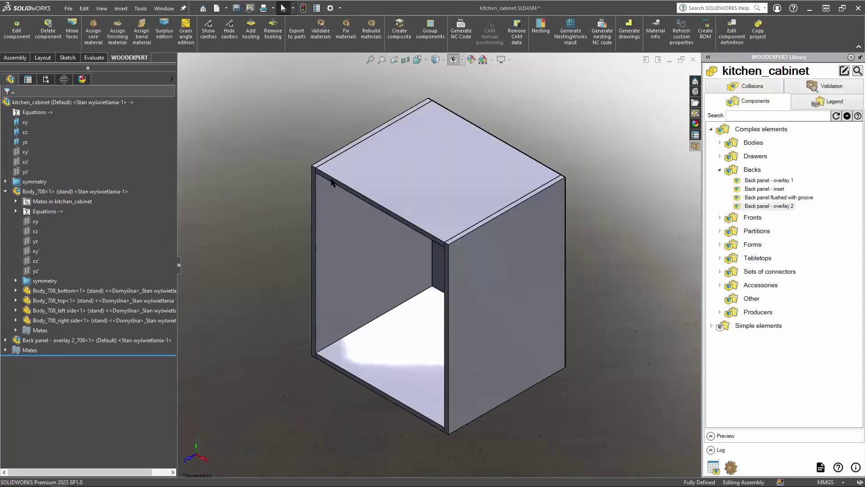
# Step: Insert the Set of adjustable shelfs from the Partitions library and fit it automatically to the cabinet interior from the left side's inner face
pyautogui.click(719, 170)
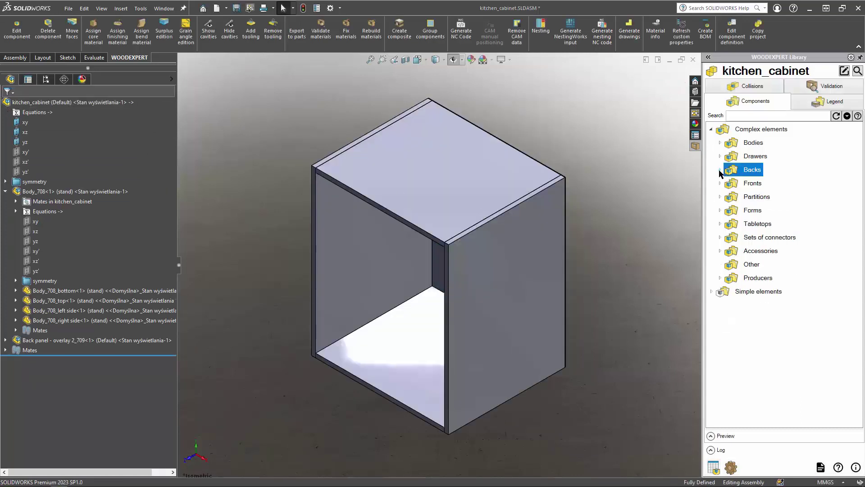
pyautogui.click(719, 197)
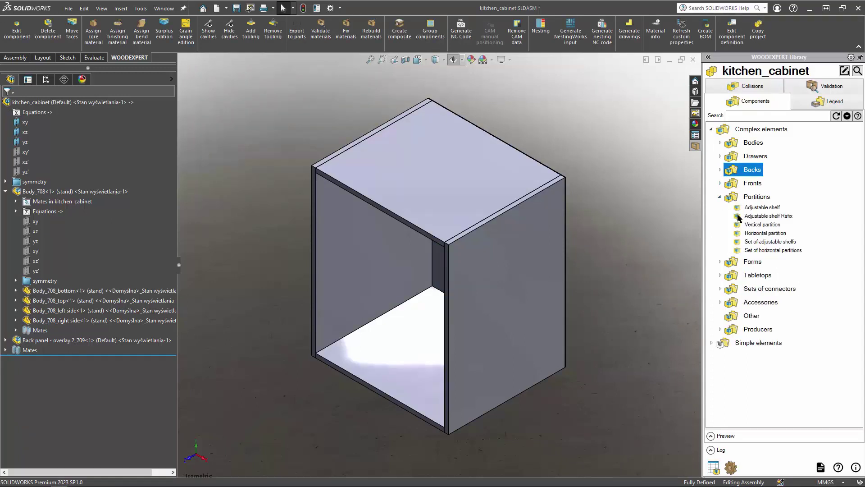
pyautogui.doubleClick(741, 243)
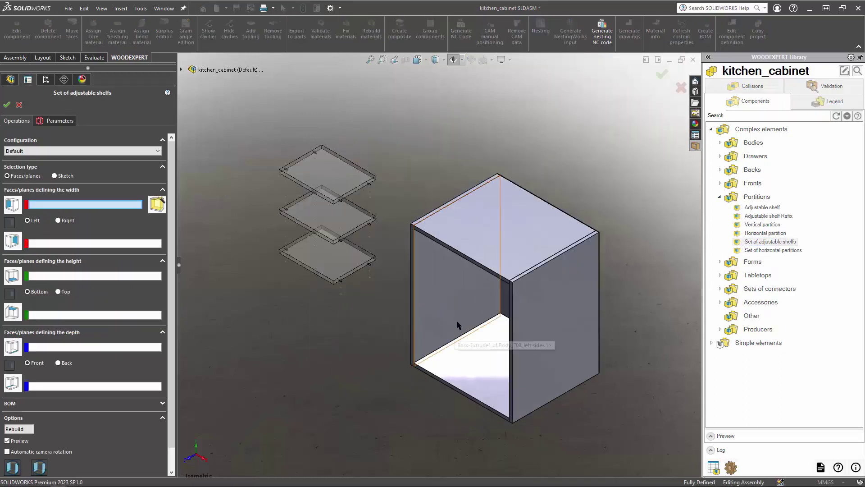
pyautogui.click(450, 305)
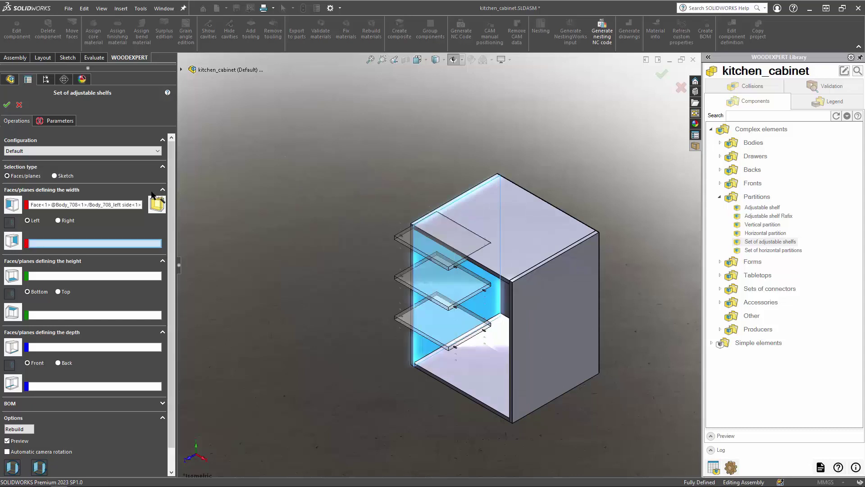
pyautogui.click(157, 206)
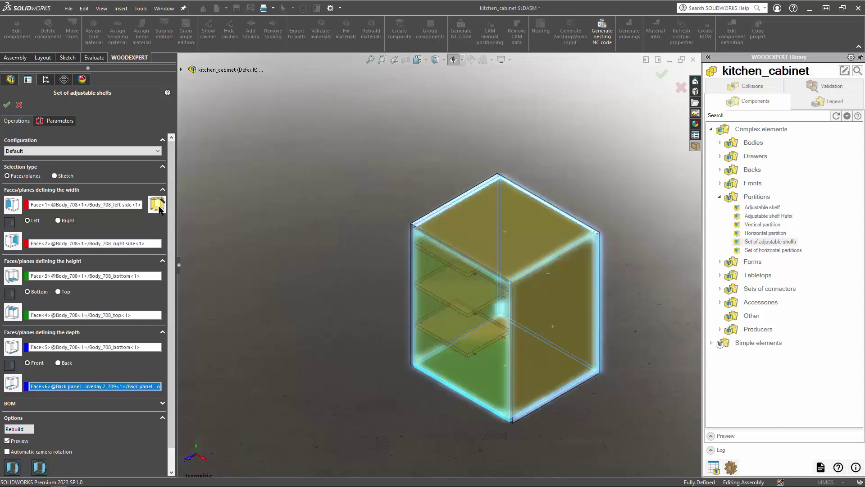
# Step: Set the shelf set's front edge offset to 1 and its number of shelves to 1, and accept the component
pyautogui.click(64, 122)
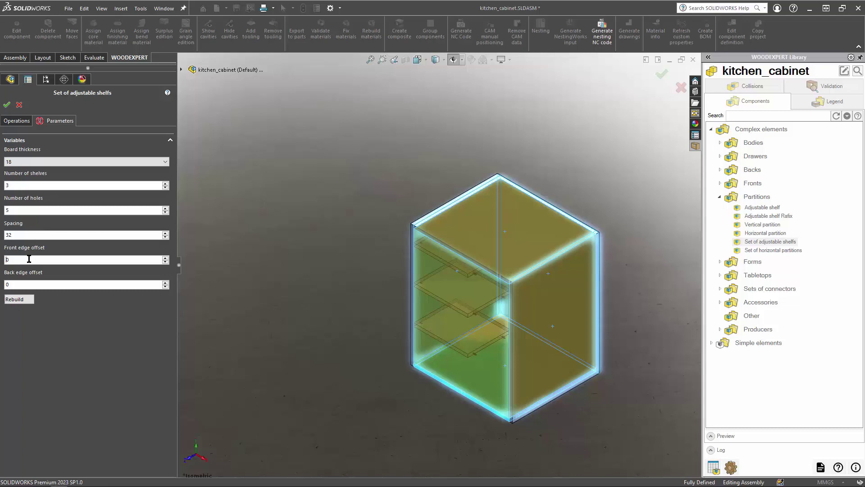
pyautogui.write('1')
pyautogui.click(20, 300)
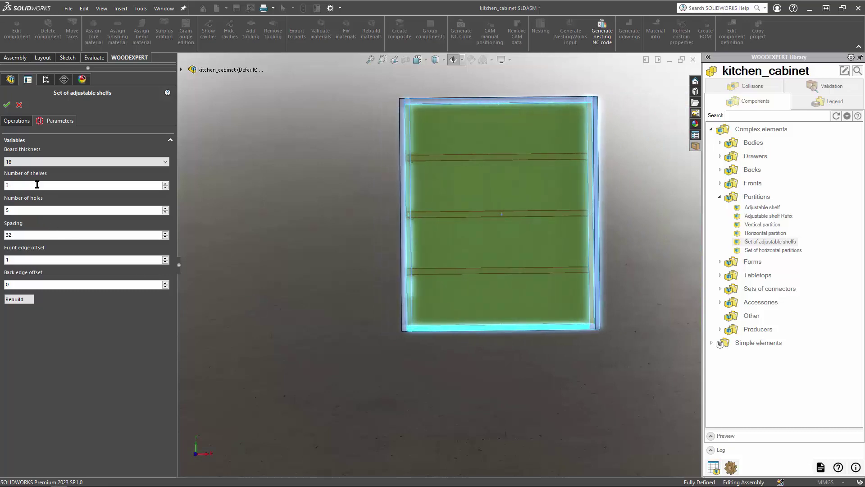
pyautogui.doubleClick(8, 186)
pyautogui.write('1')
pyautogui.click(7, 105)
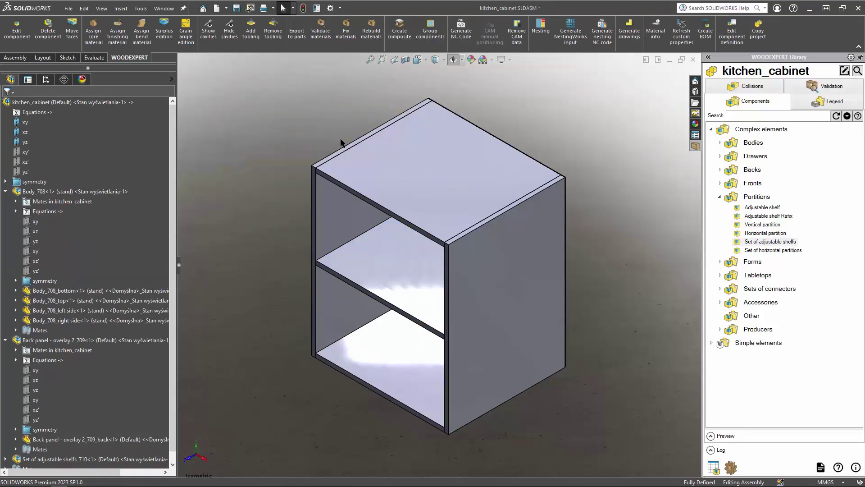
# Step: Insert Confirmat screw / 1x inner dowel from Sets of confirmates and fit it automatically to the top panel from its front edge face
pyautogui.click(720, 197)
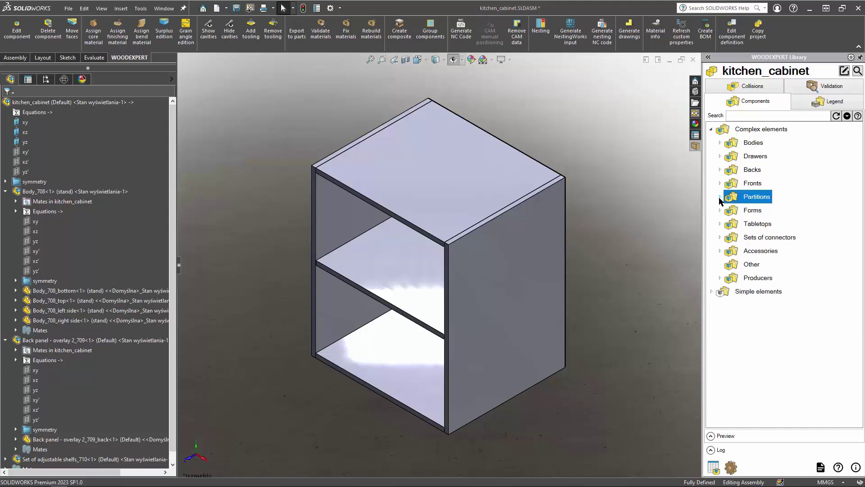
pyautogui.click(721, 237)
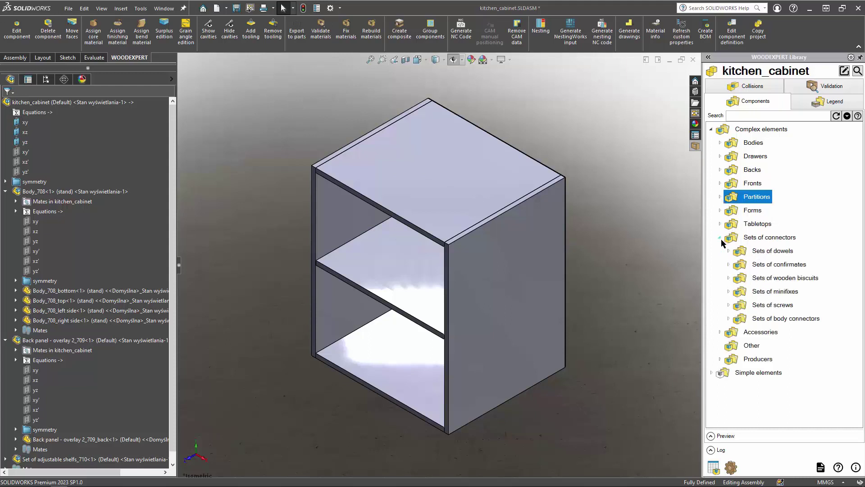
pyautogui.click(728, 265)
pyautogui.click(761, 284)
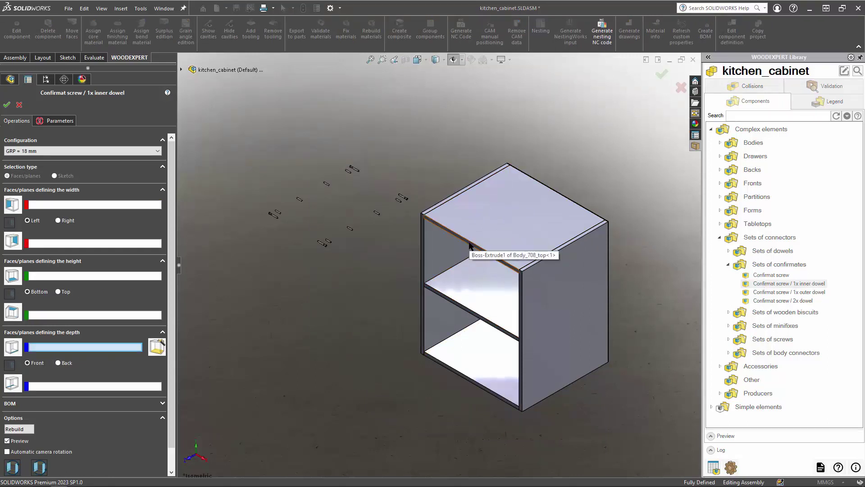
pyautogui.scroll(-5, 469, 245)
pyautogui.click(454, 248)
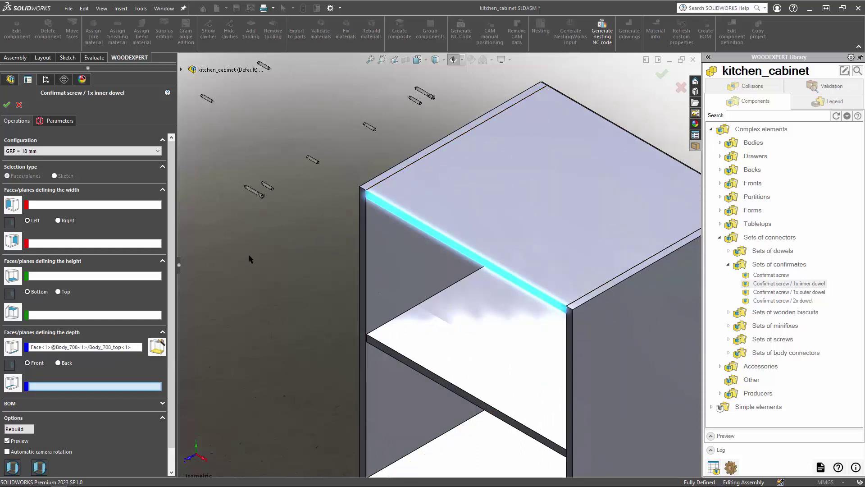
pyautogui.click(157, 348)
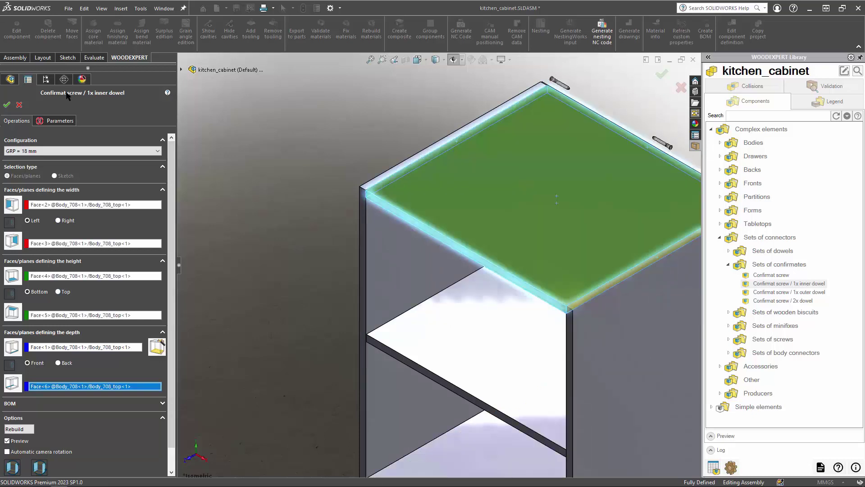
# Step: Set the top panel connectors' distance to 192 mm and accept the component
pyautogui.click(53, 122)
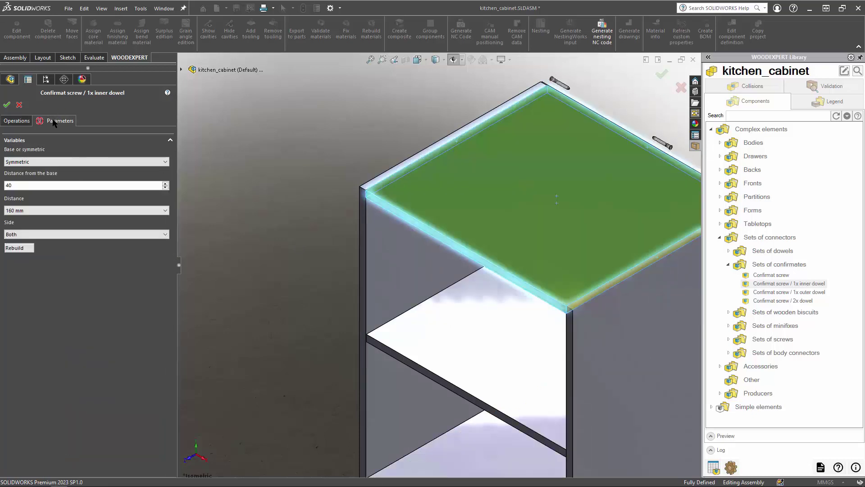
pyautogui.click(28, 211)
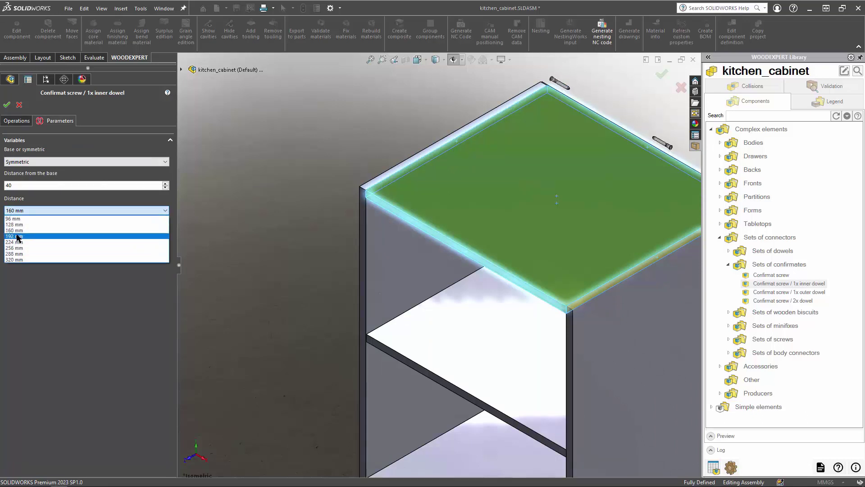
pyautogui.click(18, 236)
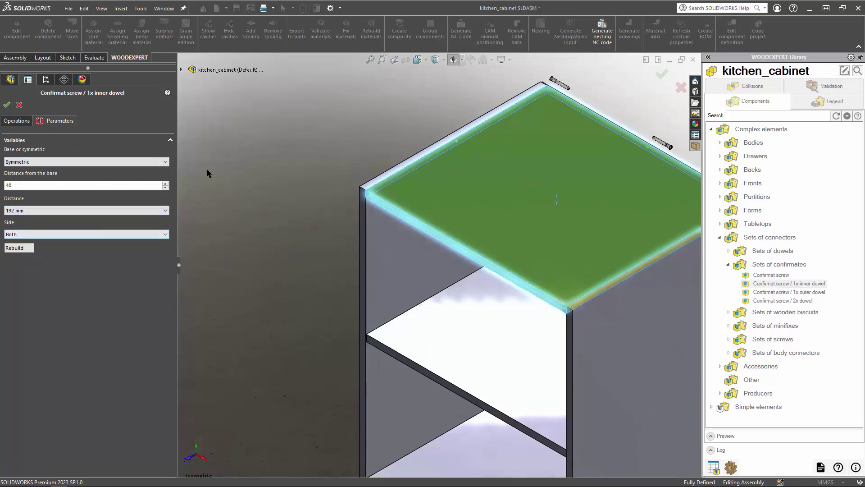
pyautogui.click(7, 105)
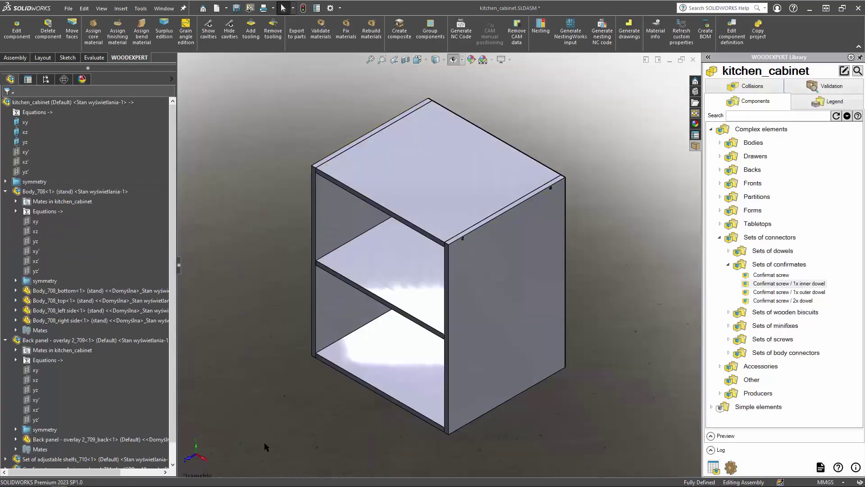
# Step: Insert another Confirmat screw / 1x inner dowel set and fit it automatically to the bottom panel from its front edge face
pyautogui.doubleClick(800, 284)
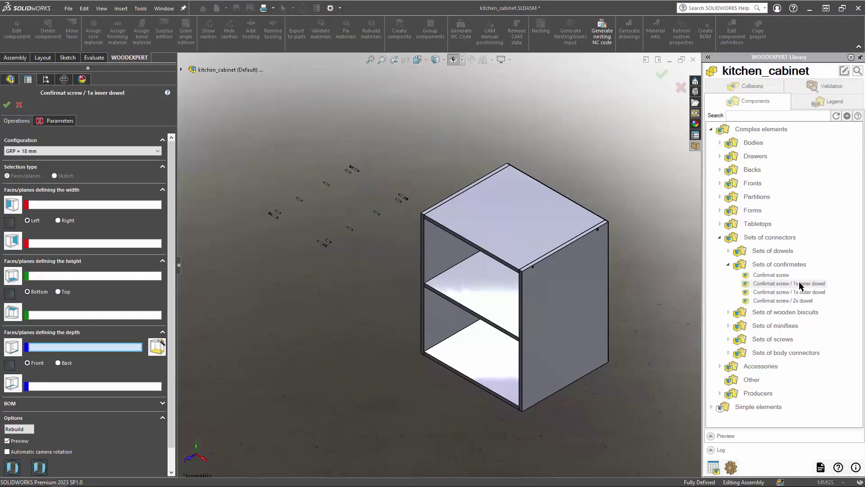
pyautogui.scroll(-5, 503, 376)
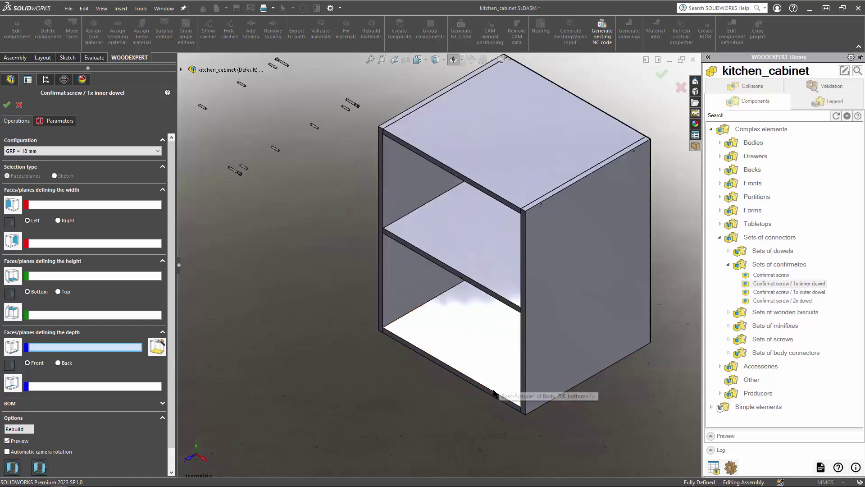
pyautogui.click(498, 362)
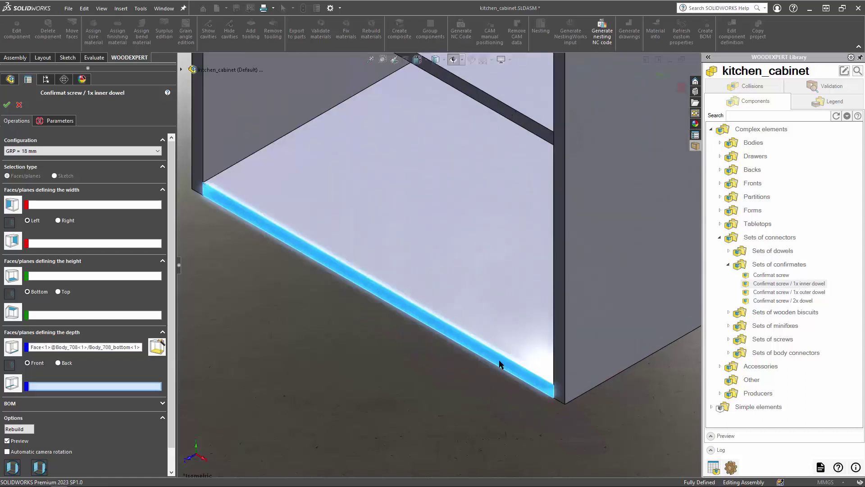
pyautogui.click(155, 348)
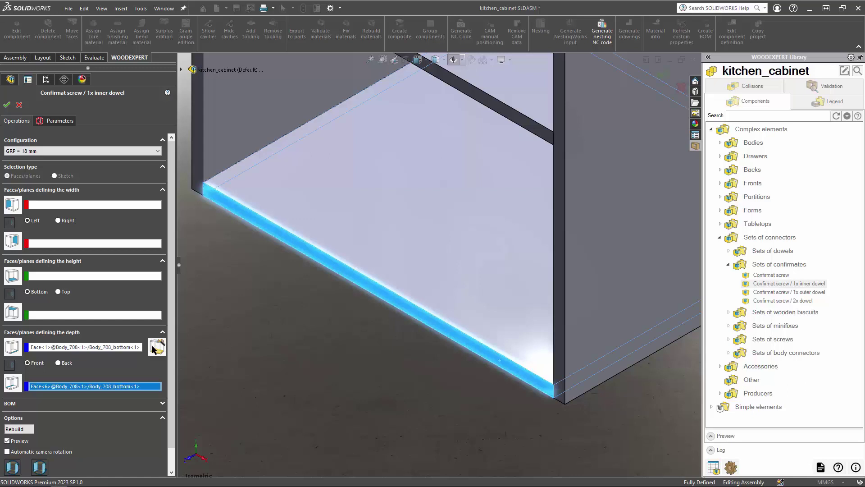
# Step: Set the bottom panel connectors' distance to 192 mm and accept the component
pyautogui.click(68, 124)
pyautogui.click(38, 212)
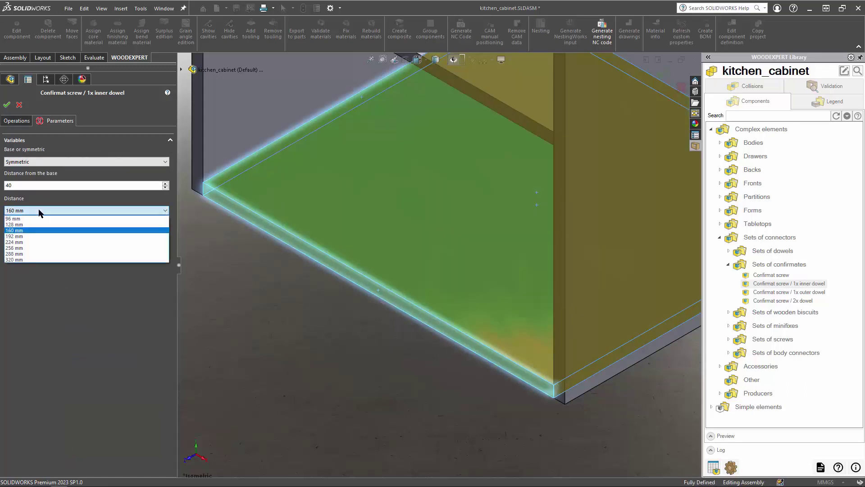
pyautogui.click(36, 233)
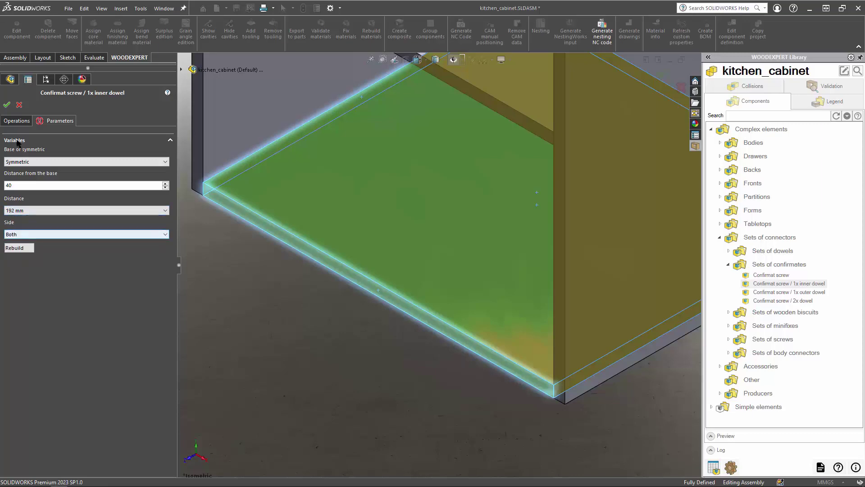
pyautogui.click(7, 104)
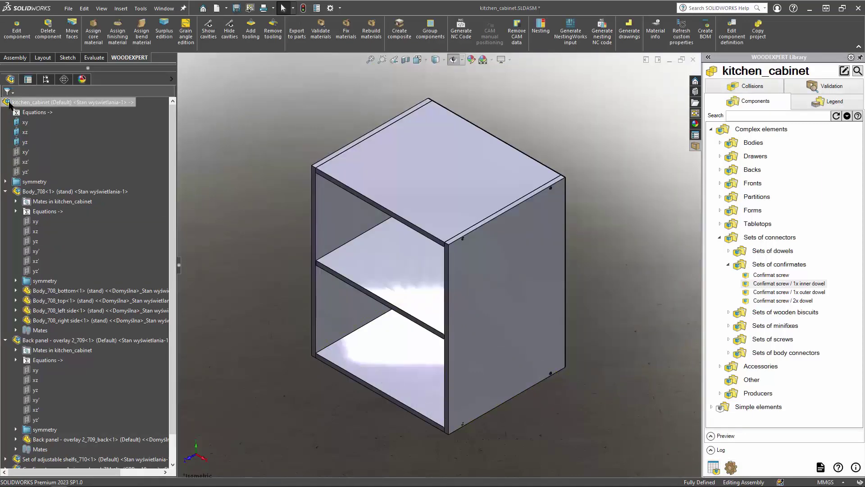
# Step: Insert Double Door - Overlay from the Fronts library and fit it automatically to the cabinet from the left side's inner face
pyautogui.click(729, 266)
pyautogui.click(719, 237)
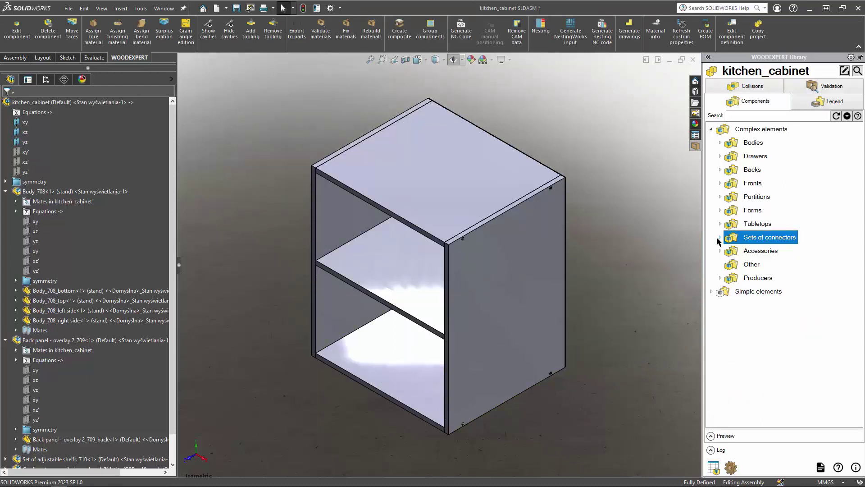
pyautogui.click(721, 184)
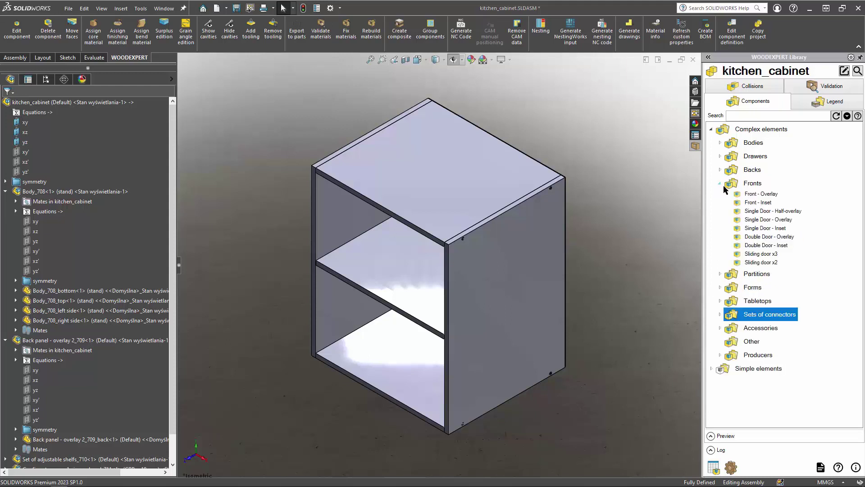
pyautogui.click(747, 238)
pyautogui.doubleClick(747, 238)
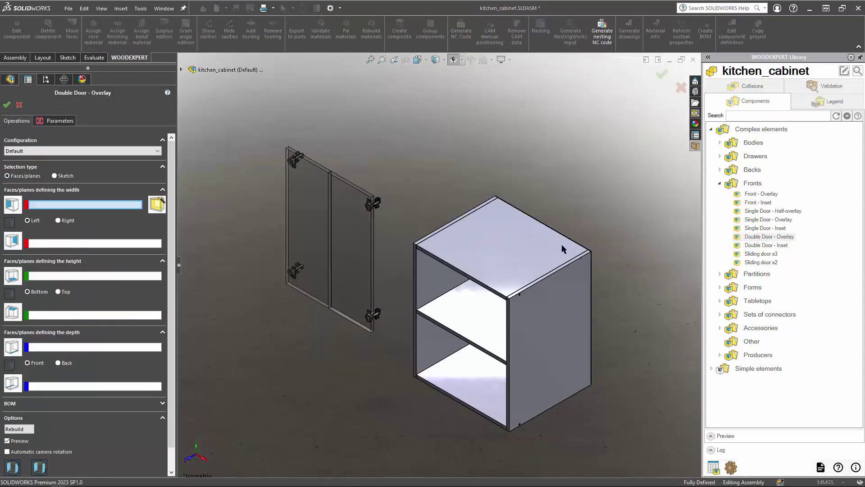
pyautogui.click(431, 272)
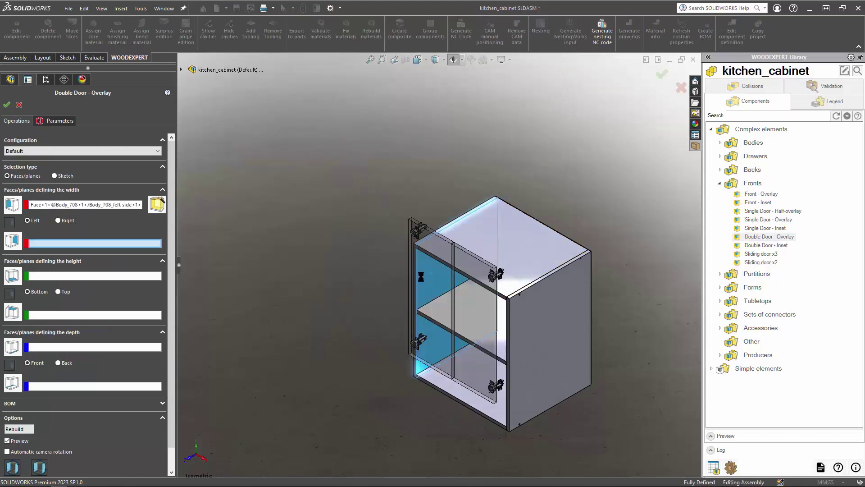
pyautogui.click(157, 204)
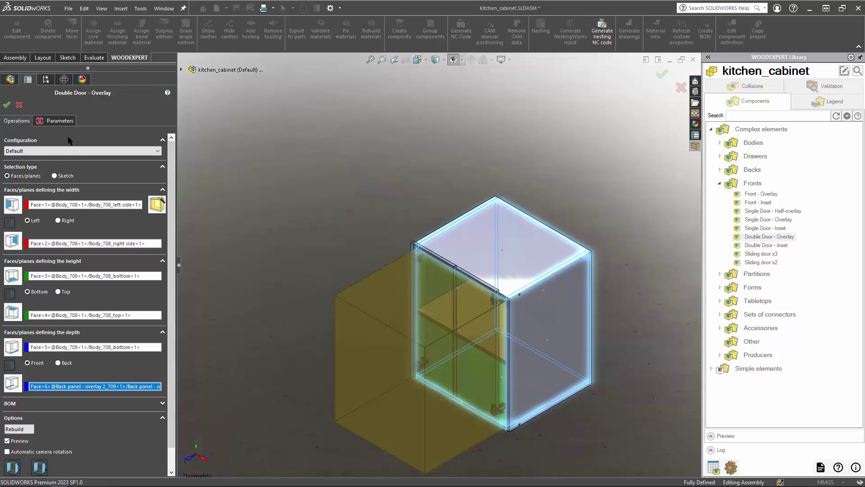
# Step: Set the double door's hinge offset to 100 and accept the component
pyautogui.click(67, 121)
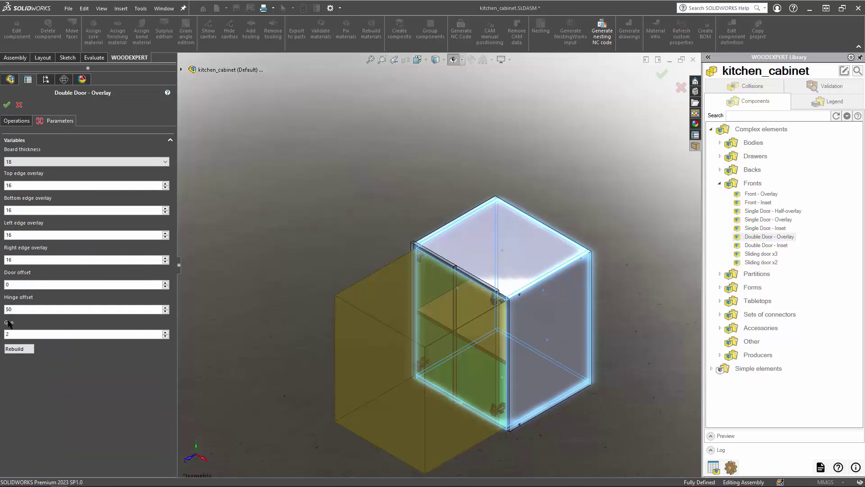
pyautogui.click(15, 309)
pyautogui.doubleClick(16, 308)
pyautogui.write('100')
pyautogui.click(6, 105)
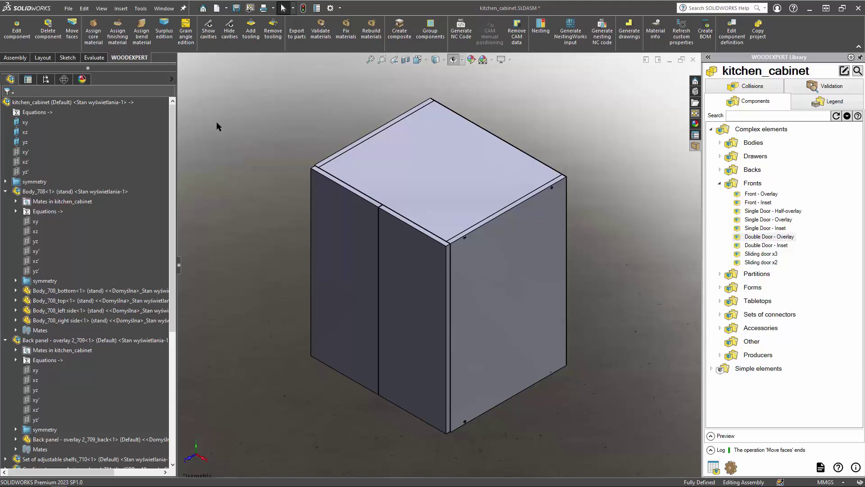
# Step: Hide the left door and move the front edge faces of the top and bottom panels by 1 mm with Move faces
pyautogui.click(72, 31)
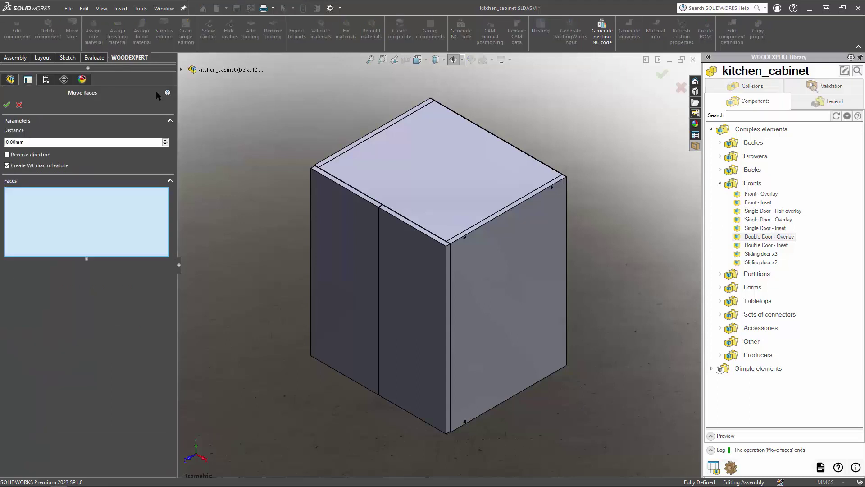
pyautogui.rightClick(341, 213)
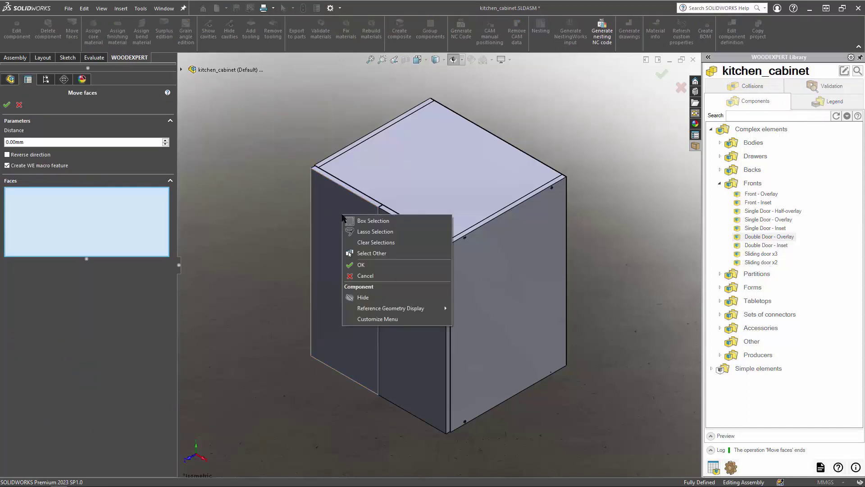
pyautogui.click(355, 298)
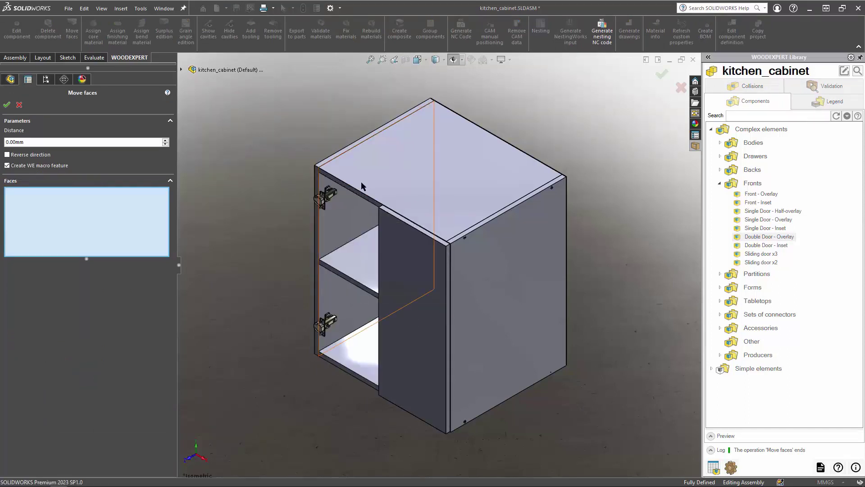
pyautogui.click(345, 189)
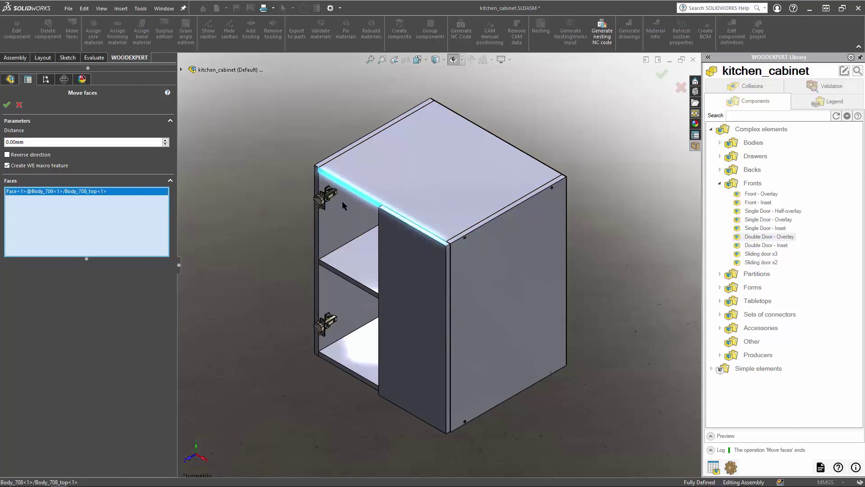
pyautogui.click(328, 363)
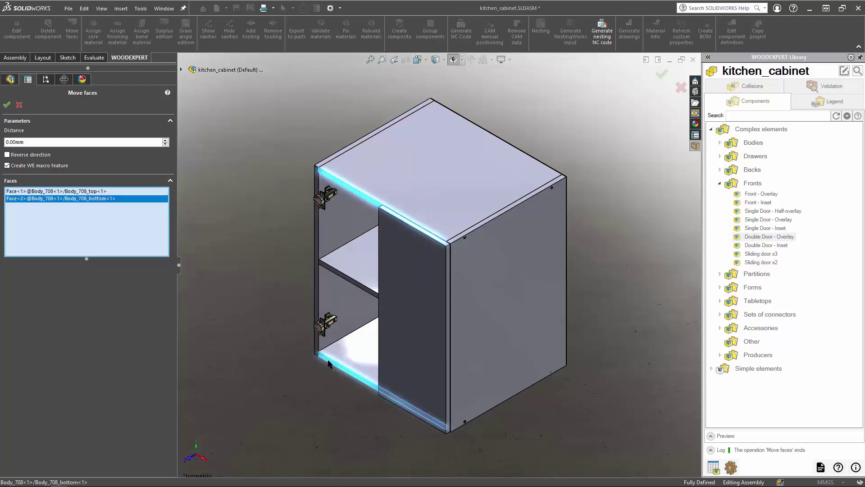
pyautogui.doubleClick(29, 142)
pyautogui.write('1')
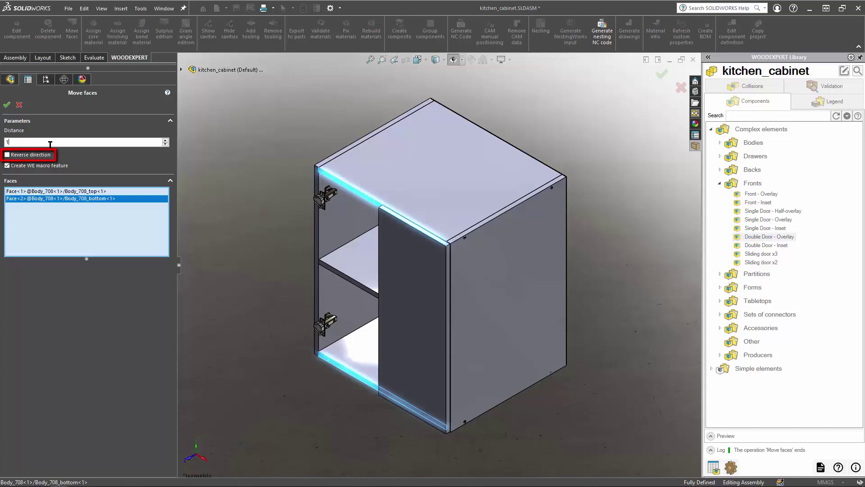
pyautogui.click(8, 105)
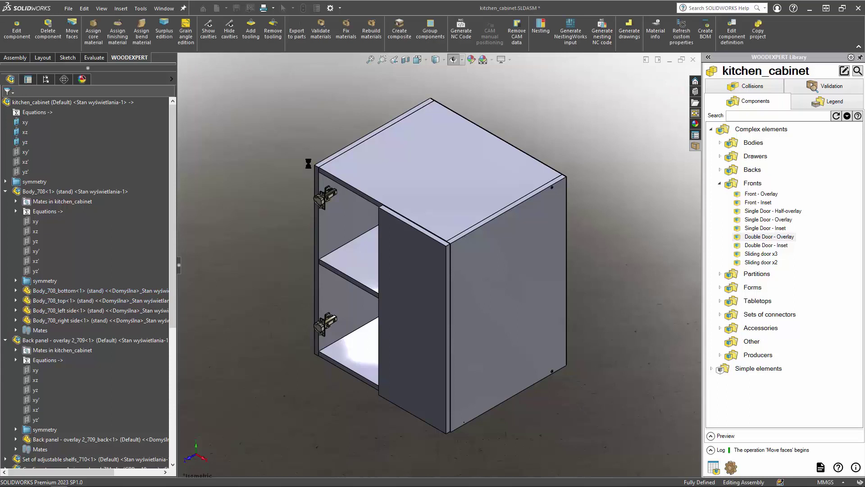
# Step: Inspect the front edges of the top and bottom panels where they meet the left side, and show the hidden left door again
pyautogui.scroll(-5, 311, 160)
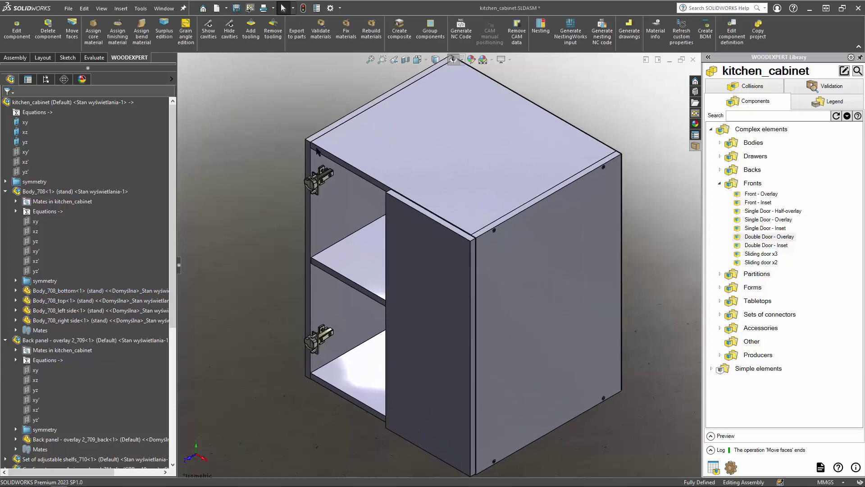
pyautogui.scroll(5, 317, 152)
pyautogui.scroll(-8, 317, 151)
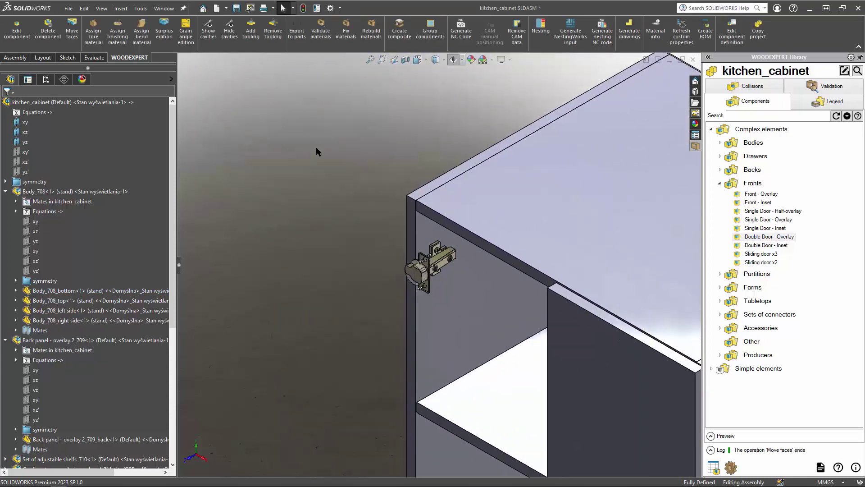
pyautogui.scroll(-2, 316, 152)
pyautogui.scroll(3, 316, 152)
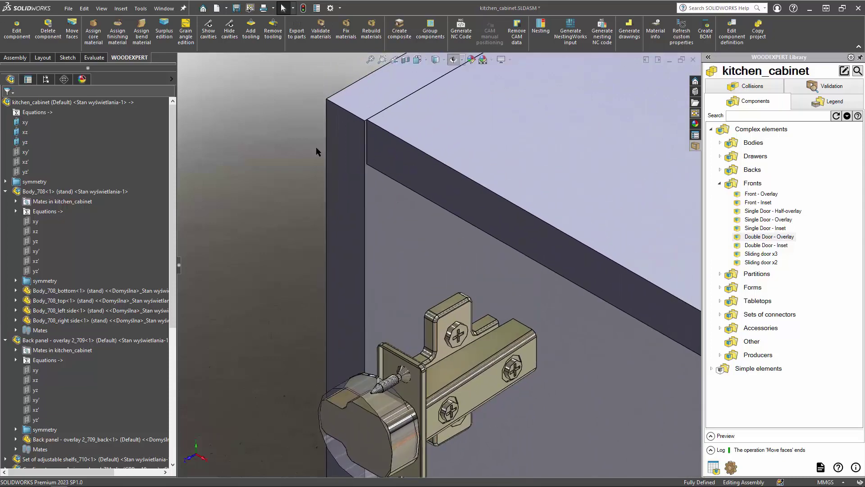
pyautogui.scroll(-5, 317, 152)
pyautogui.scroll(-5, 317, 151)
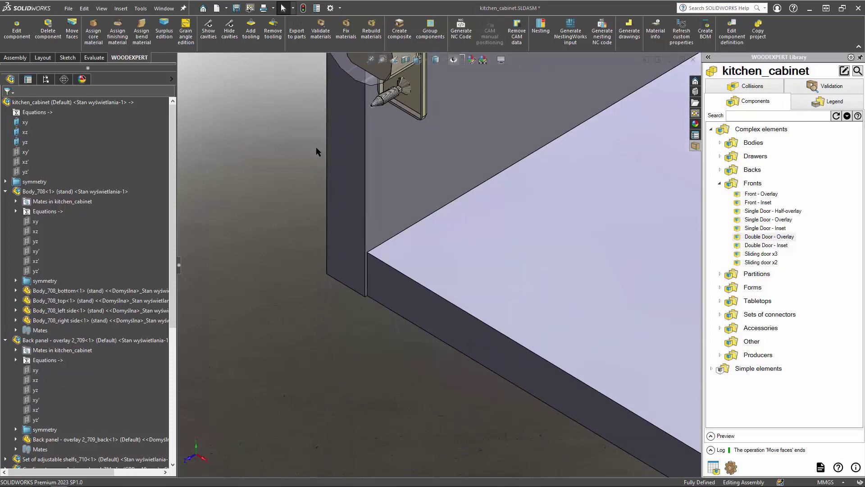
pyautogui.press('f')
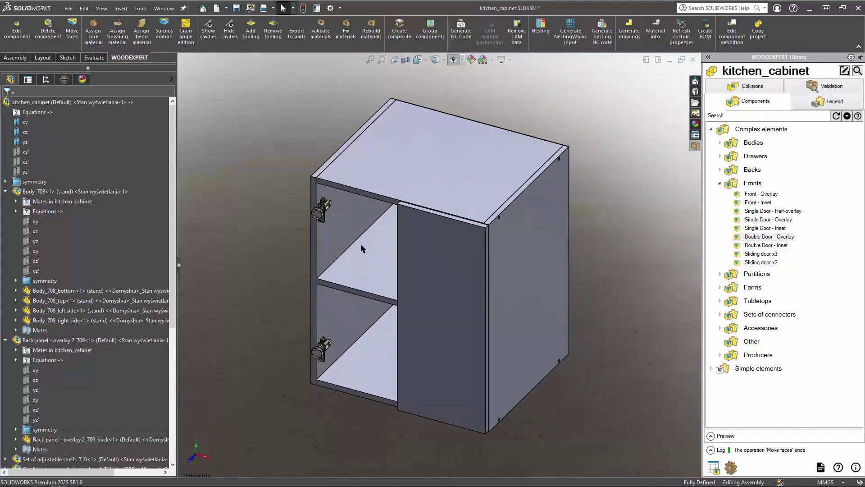
pyautogui.hotkey('shift', 'Tab')
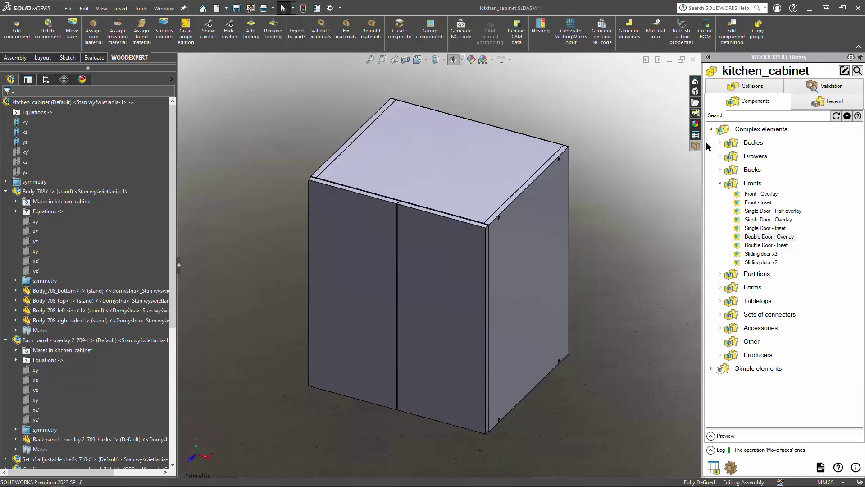
# Step: Review the legend's Add material settings for the Edgeband and Plate base materials without adding a material
pyautogui.click(811, 103)
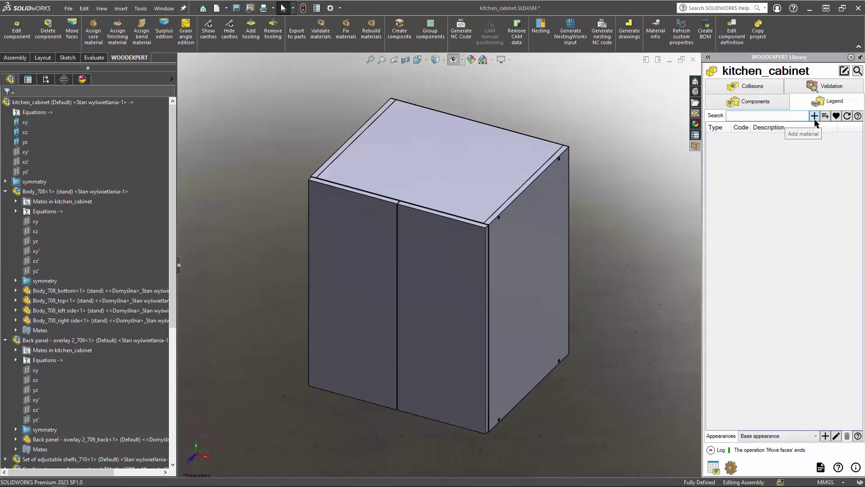
pyautogui.click(814, 118)
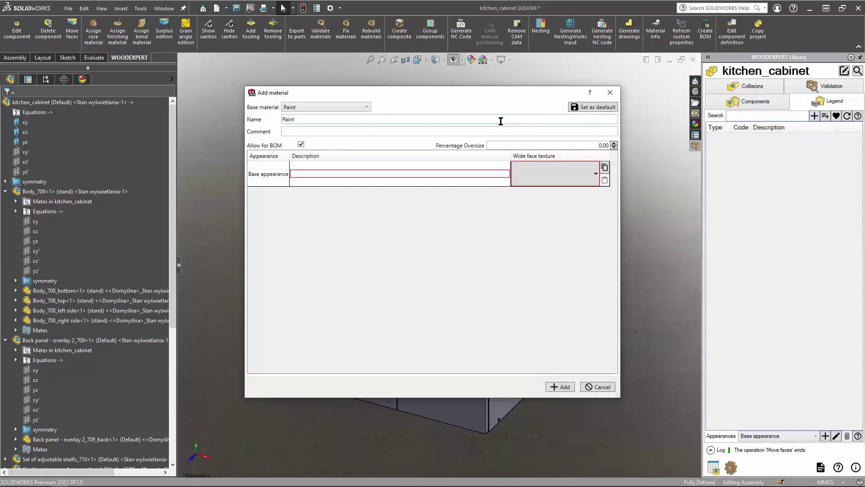
pyautogui.click(357, 112)
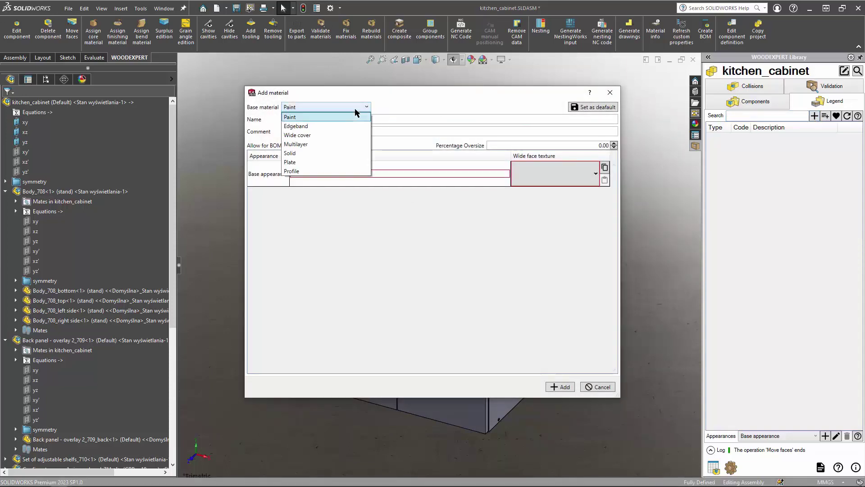
pyautogui.click(317, 127)
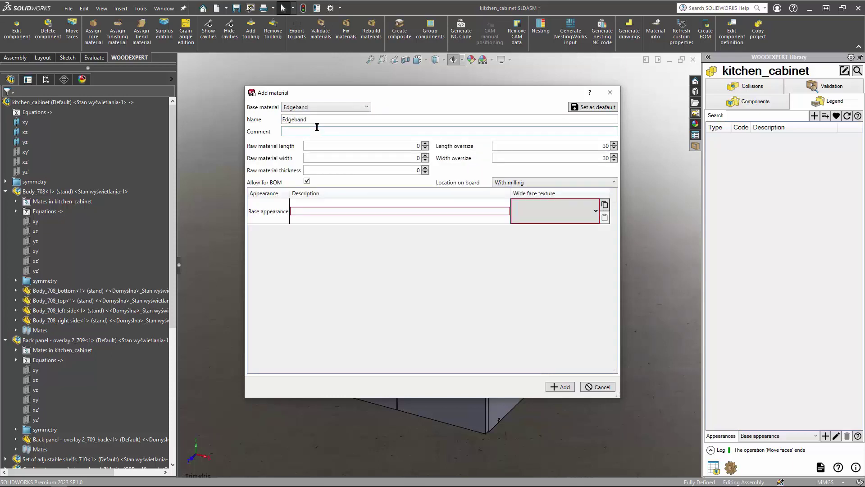
pyautogui.click(331, 105)
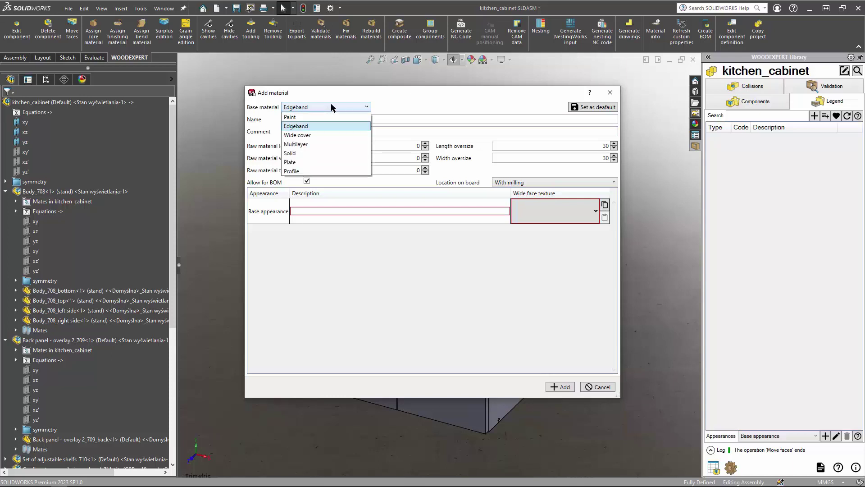
pyautogui.click(332, 162)
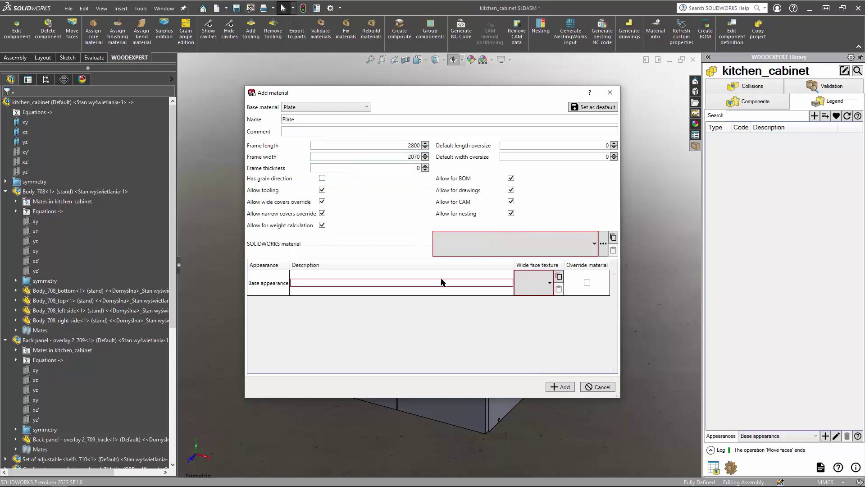
pyautogui.click(601, 388)
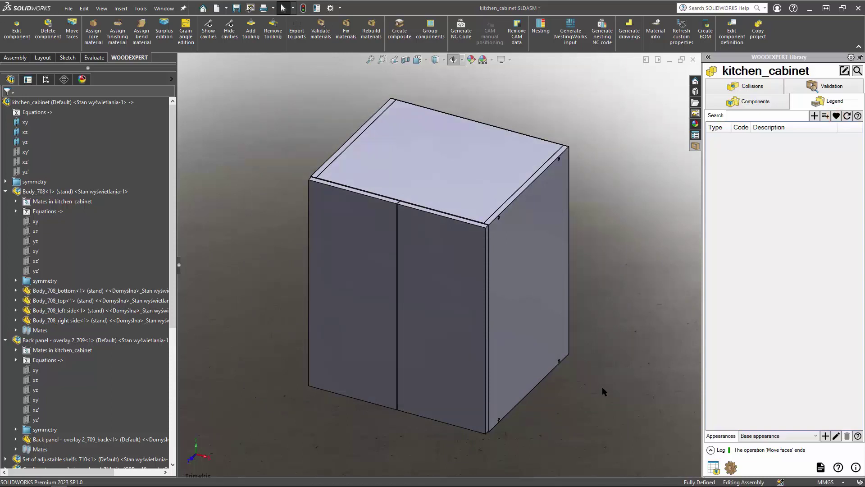
# Step: Load the test_legend legend into the project and review the PL2 board_front material settings without changing them
pyautogui.click(825, 116)
pyautogui.click(445, 143)
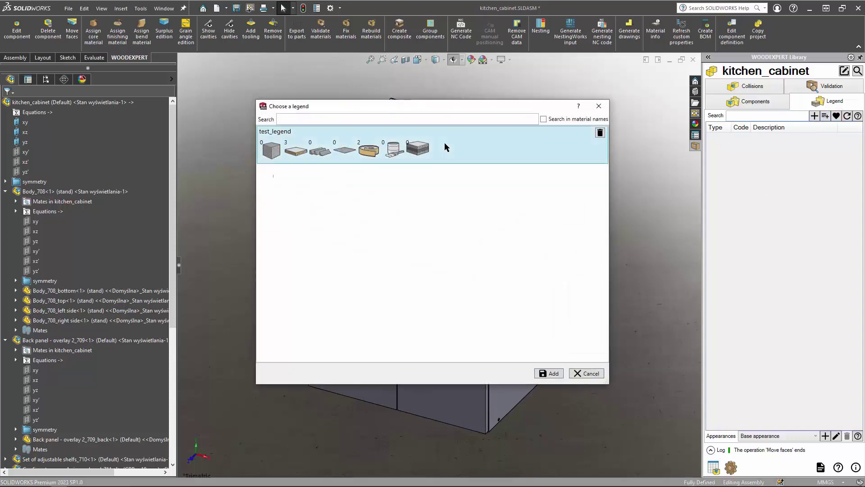
pyautogui.click(545, 375)
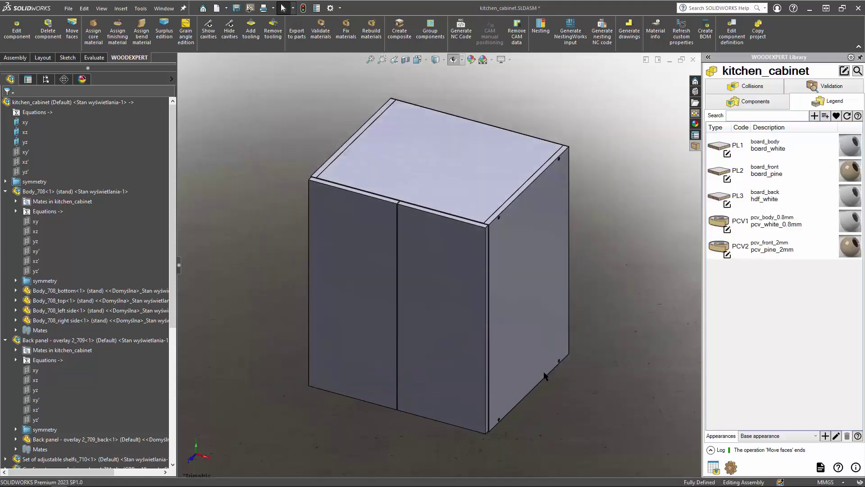
pyautogui.click(727, 179)
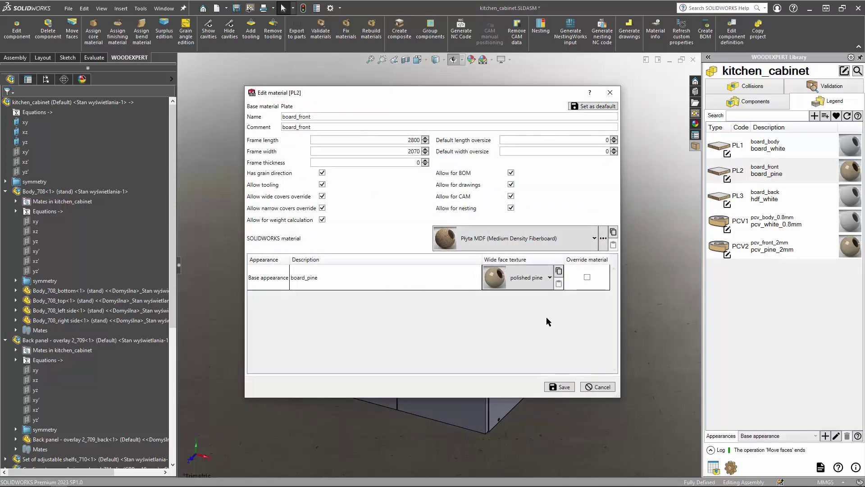
pyautogui.click(594, 390)
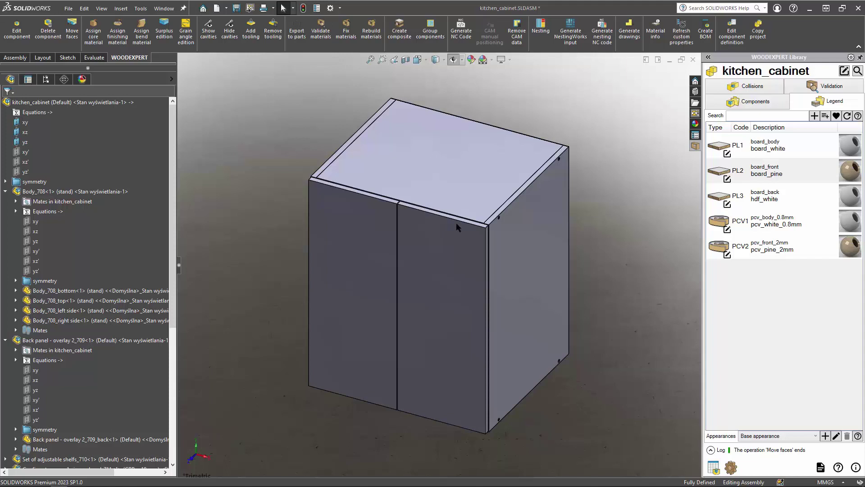
# Step: Assign the core material PL2-board_front to both doors, finding the second door as a similar component of the left one
pyautogui.click(94, 33)
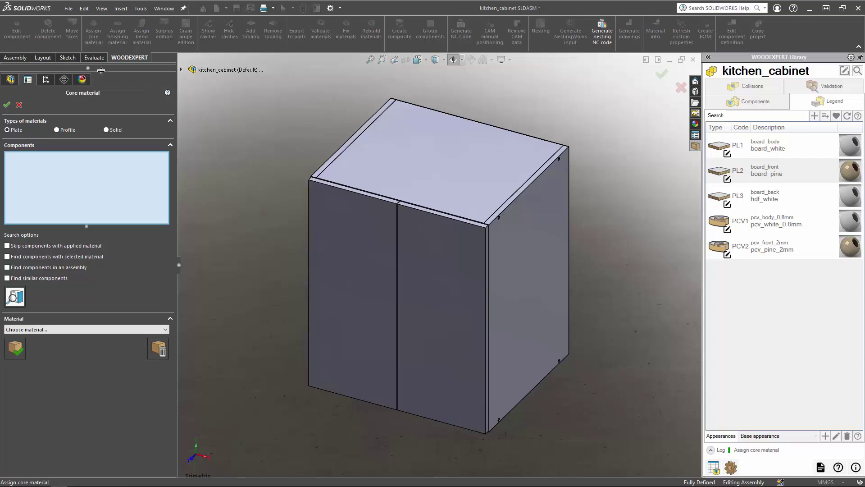
pyautogui.click(348, 242)
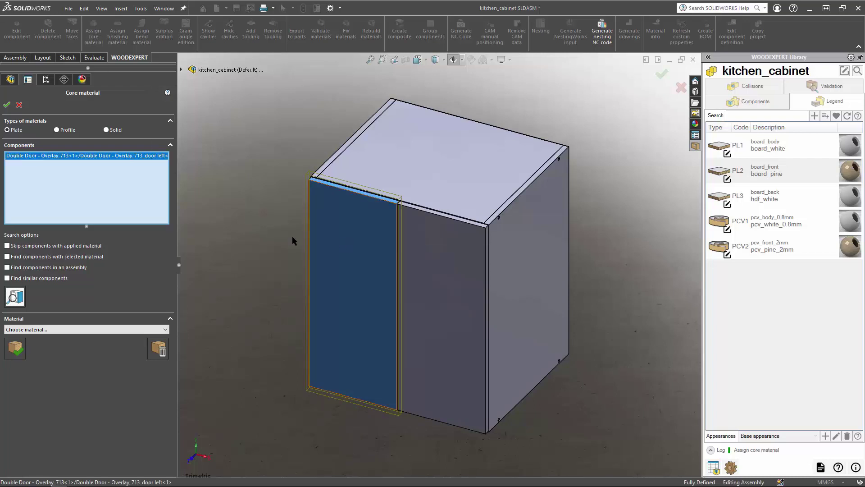
pyautogui.click(7, 278)
pyautogui.click(15, 303)
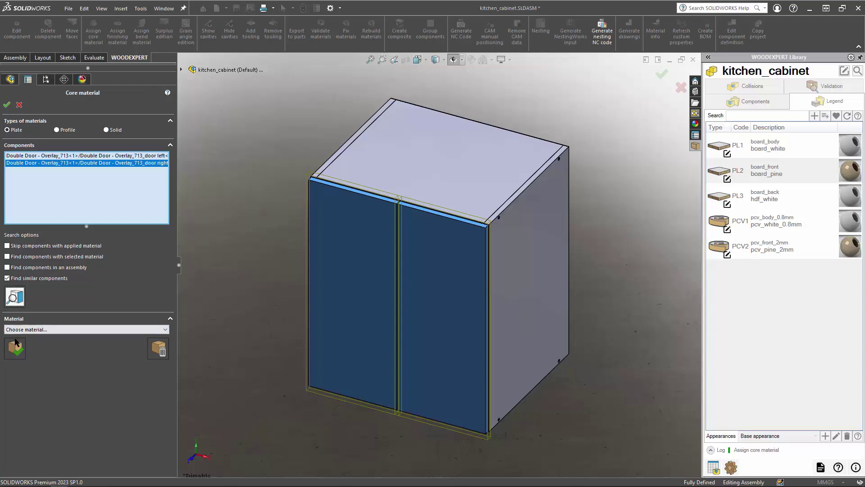
pyautogui.click(28, 330)
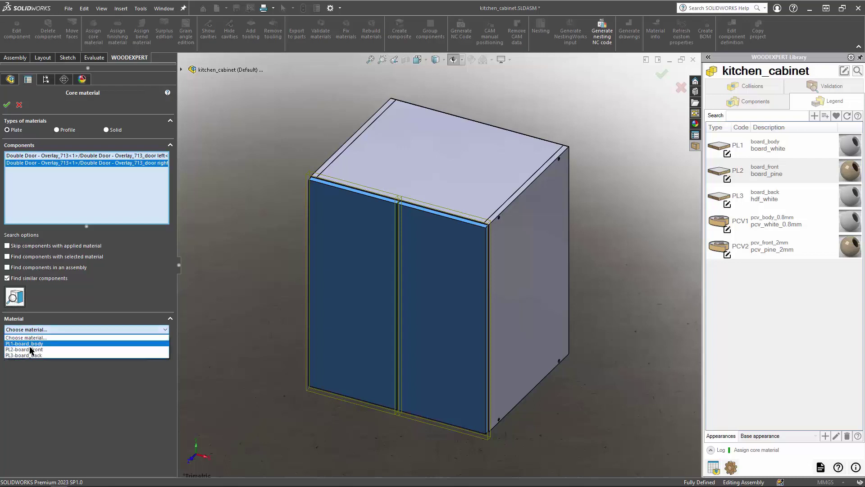
pyautogui.click(22, 349)
pyautogui.click(19, 351)
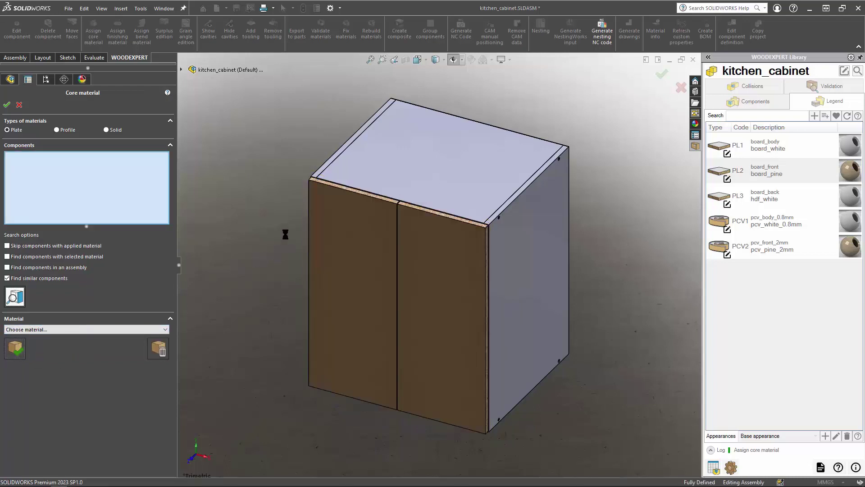
# Step: Assign the core material PL3-board_back to the cabinet's back panel
pyautogui.press('Left')
pyautogui.press('Left')
pyautogui.press('Left')
pyautogui.press('Left')
pyautogui.press('Left')
pyautogui.press('Left')
pyautogui.scroll(-5, 285, 233)
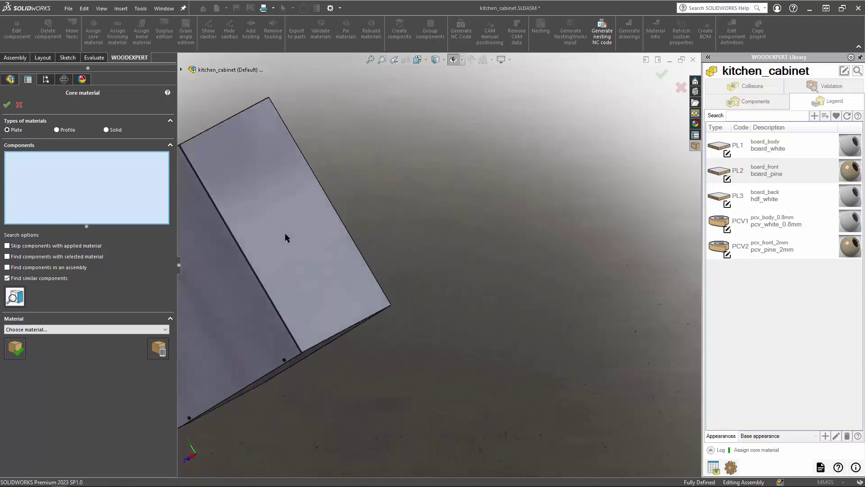
pyautogui.click(286, 232)
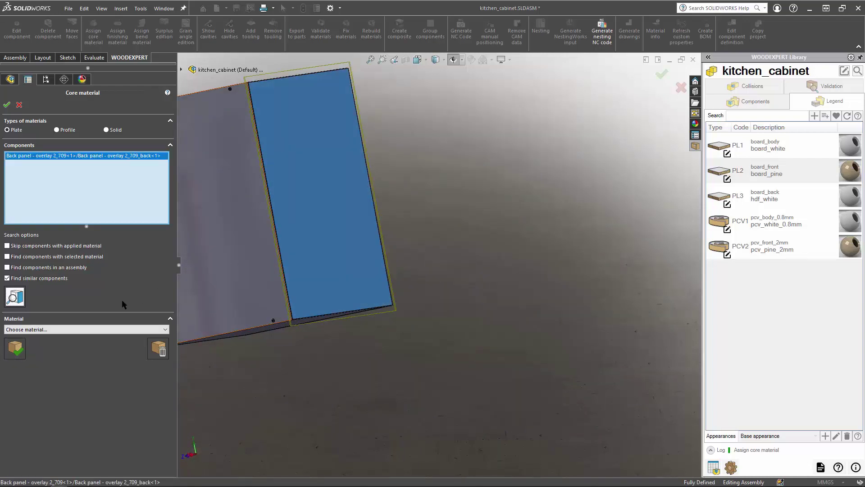
pyautogui.click(77, 329)
pyautogui.click(45, 352)
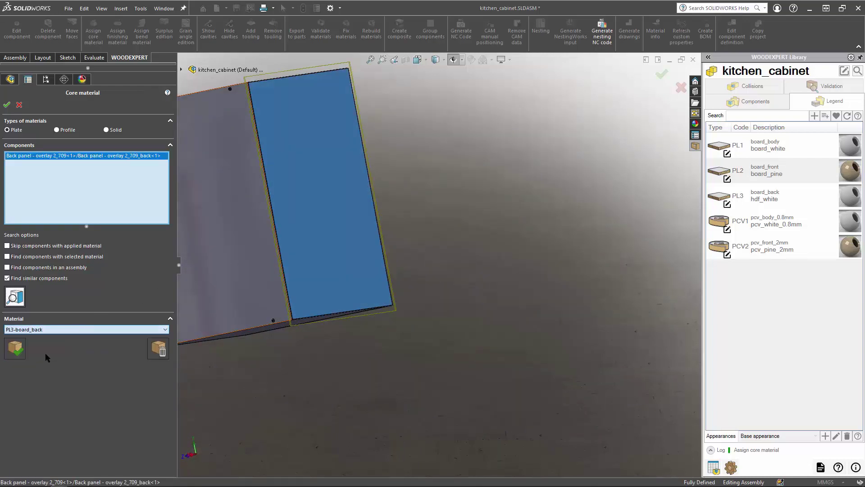
pyautogui.click(21, 350)
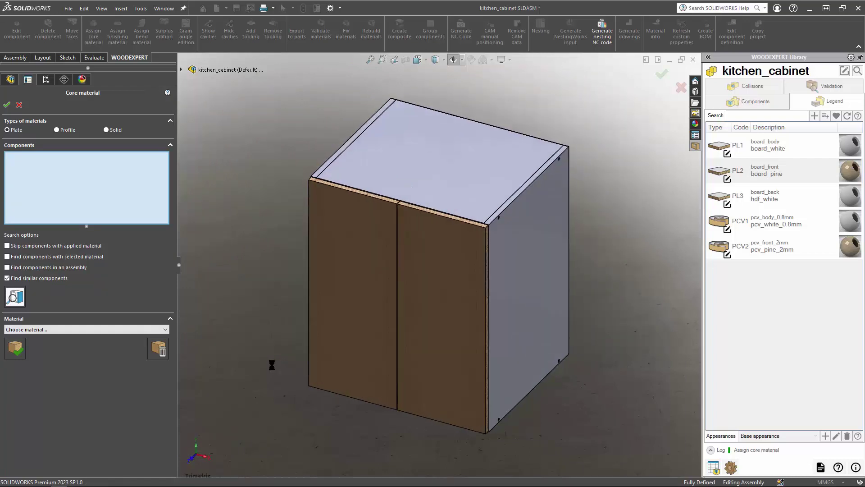
# Step: Find all components without an applied material, ignoring similarity, assign them the core material PL1-board_body, and finish the core material assignment
pyautogui.click(108, 330)
pyautogui.click(83, 331)
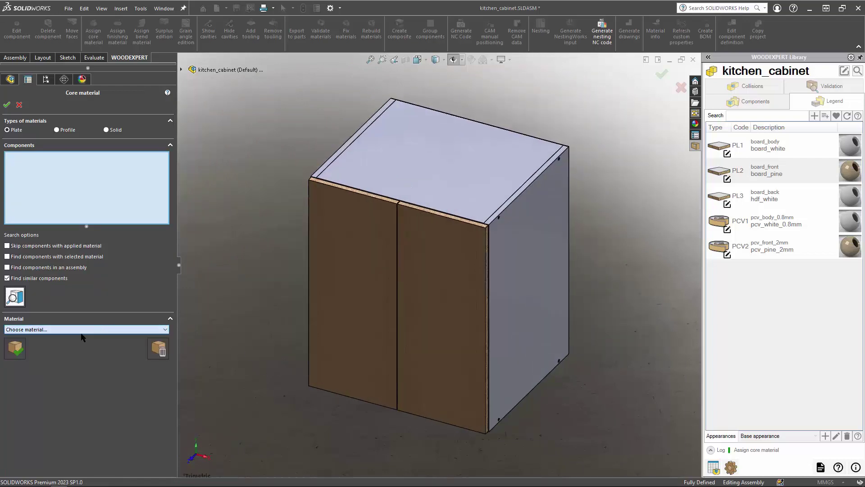
pyautogui.click(33, 279)
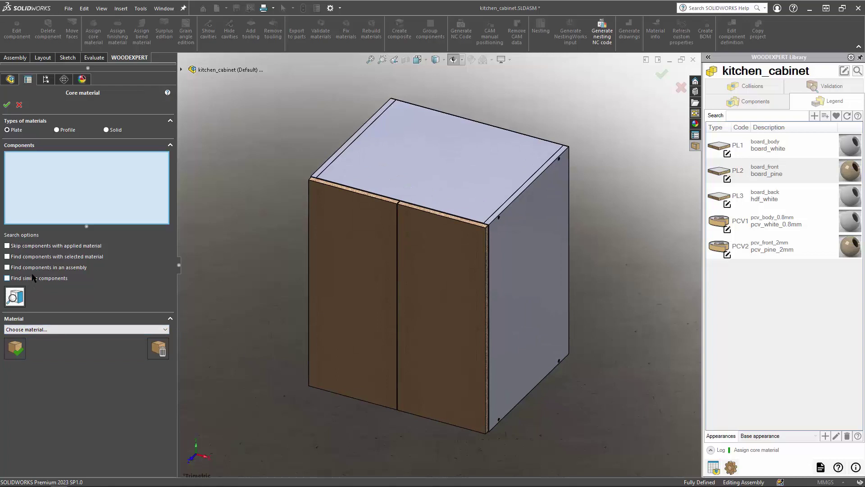
pyautogui.click(34, 246)
pyautogui.click(20, 296)
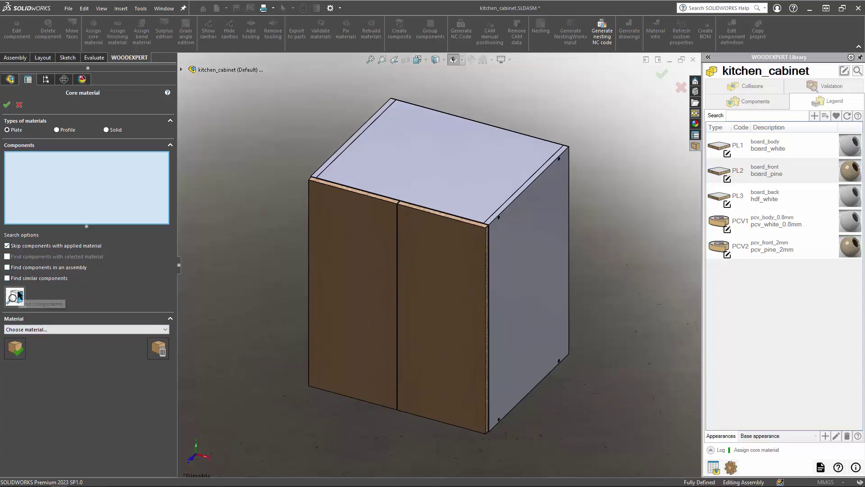
pyautogui.click(30, 330)
pyautogui.click(33, 343)
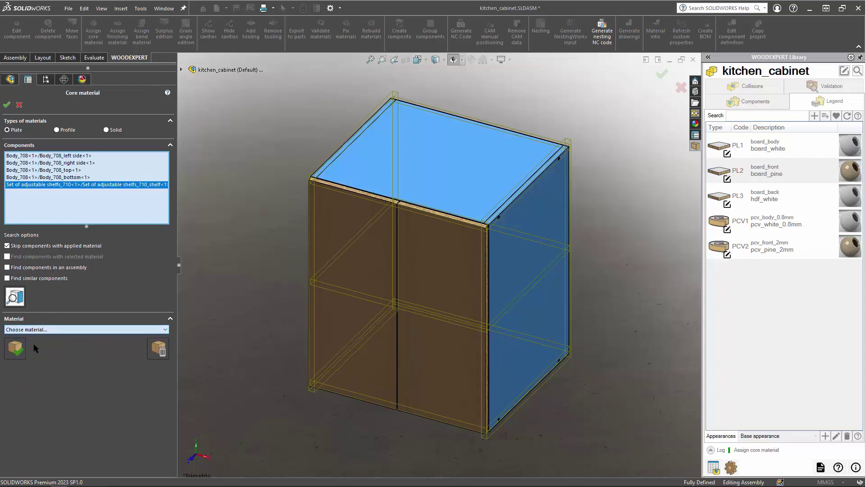
pyautogui.click(16, 348)
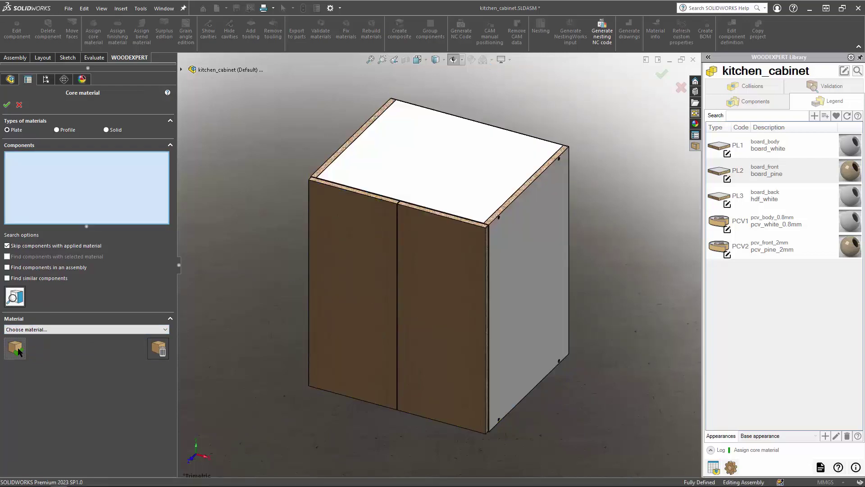
pyautogui.click(8, 105)
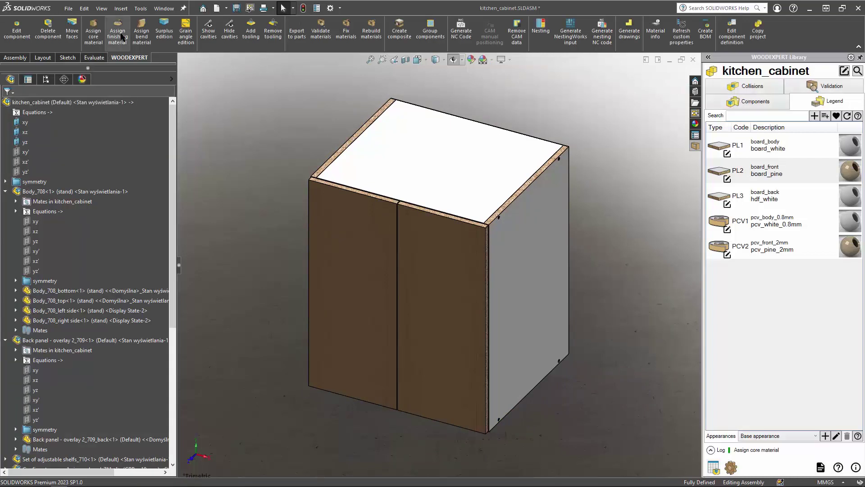
# Step: Apply the PCV2-pcv_front_2mm edgeband to all edges of both doors, including adjacent faces and component instances but not tangents, with inner faces not omitted
pyautogui.click(121, 37)
pyautogui.click(352, 192)
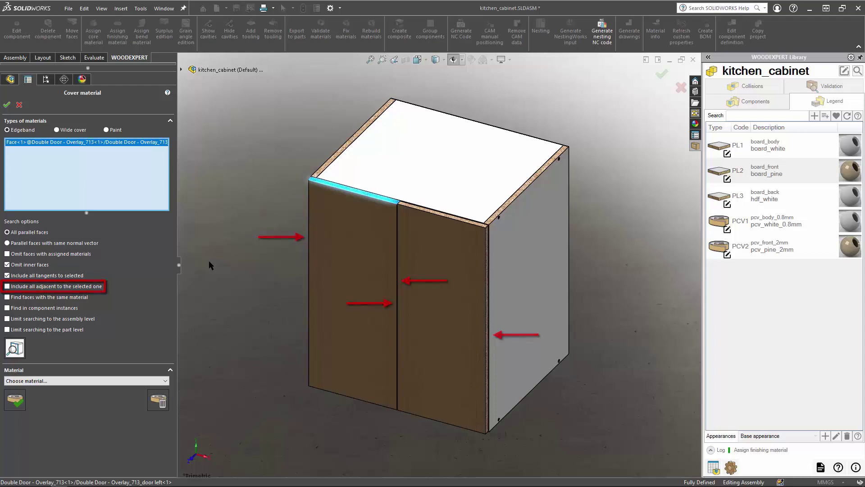
pyautogui.click(27, 265)
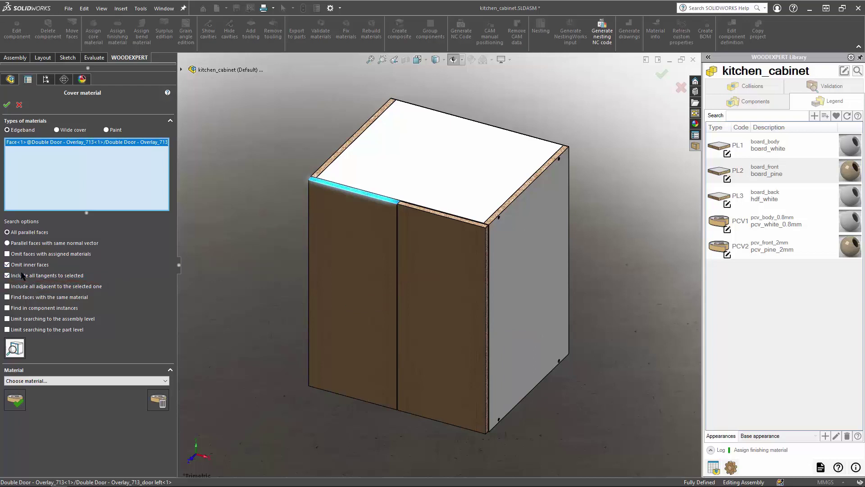
pyautogui.click(24, 275)
pyautogui.click(21, 290)
pyautogui.click(18, 309)
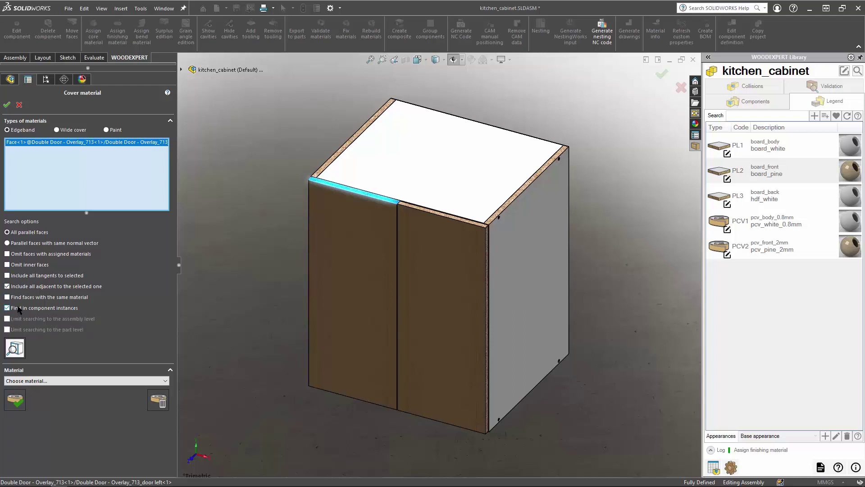
pyautogui.click(15, 349)
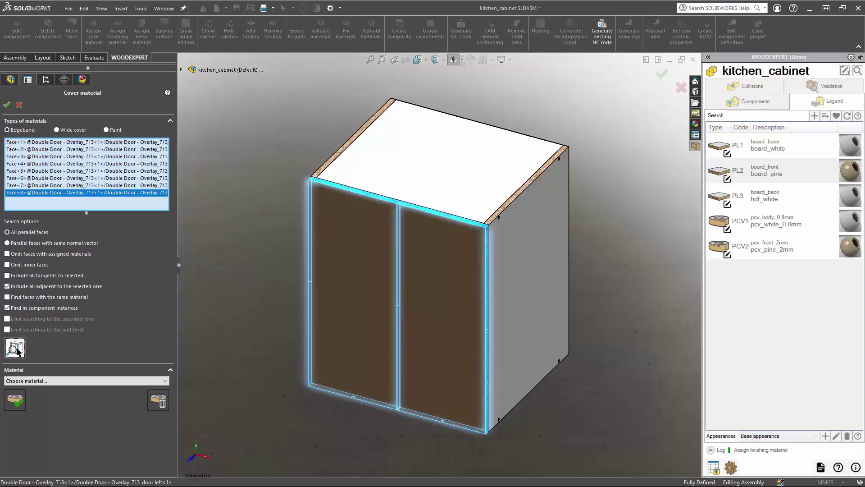
pyautogui.click(18, 381)
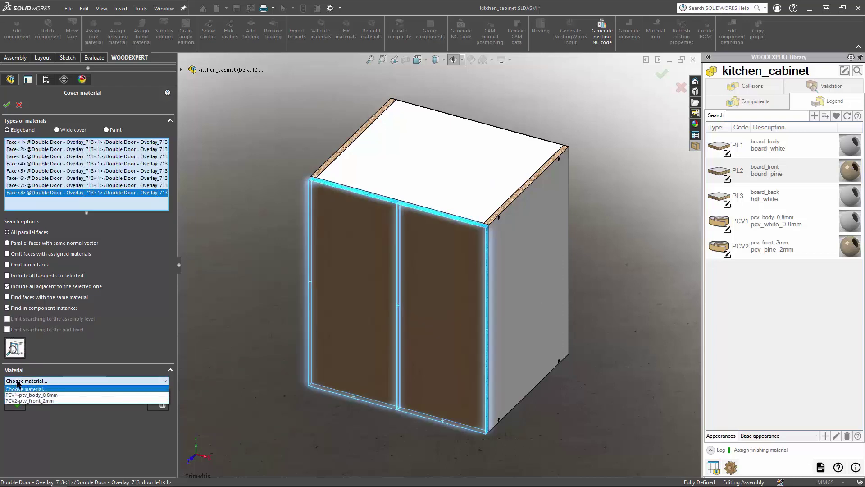
pyautogui.click(30, 401)
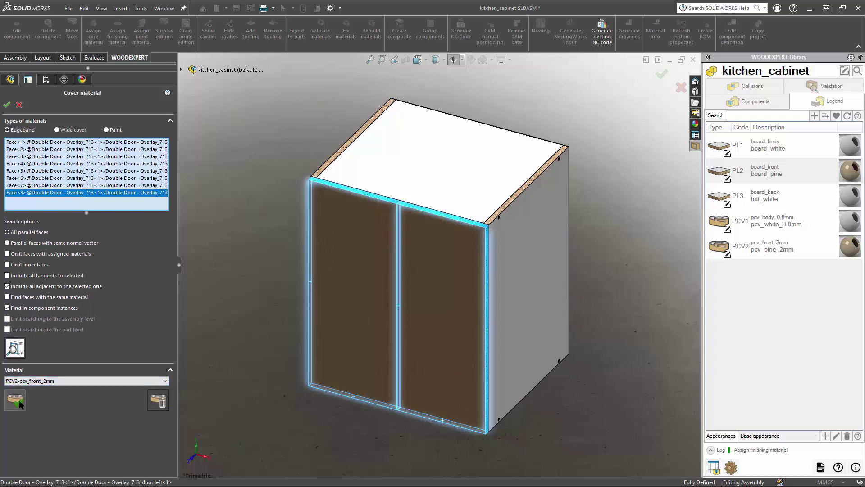
pyautogui.click(18, 404)
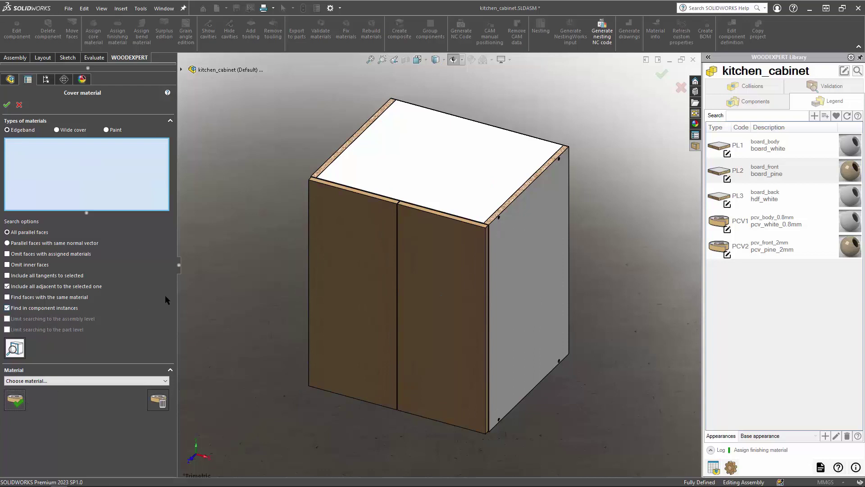
# Step: Hide the left door and apply the PCV1-pcv_body_0.8mm edgeband to the body panels' and shelf's front edges, found as parallel faces with same normal vector
pyautogui.rightClick(333, 292)
pyautogui.click(356, 374)
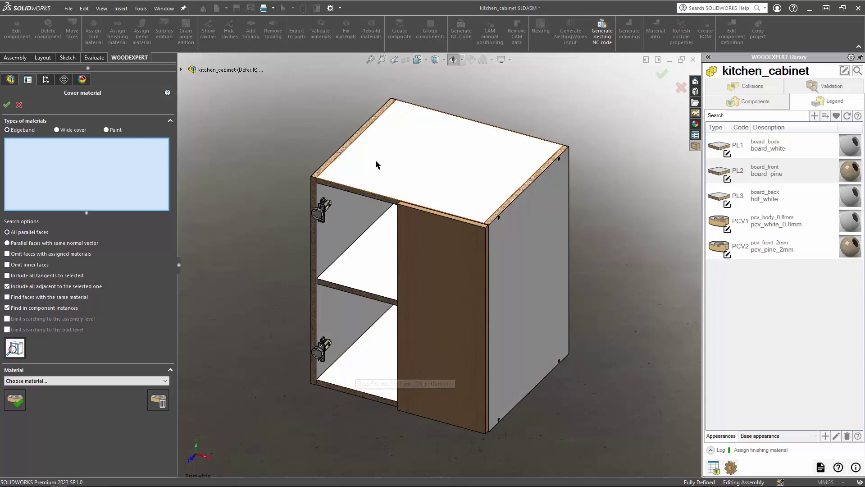
pyautogui.scroll(-5, 356, 253)
pyautogui.hotkey('ctrl', 'Down')
pyautogui.hotkey('ctrl', 'Down')
pyautogui.hotkey('ctrl', 'Down')
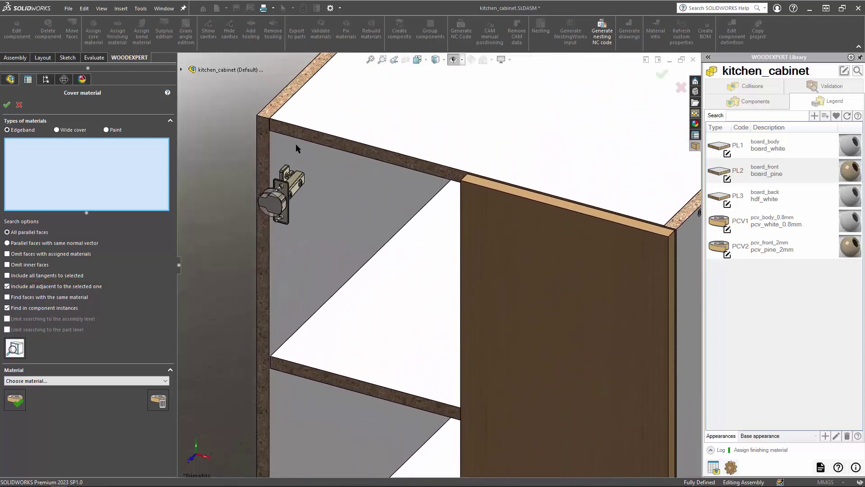
pyautogui.click(260, 148)
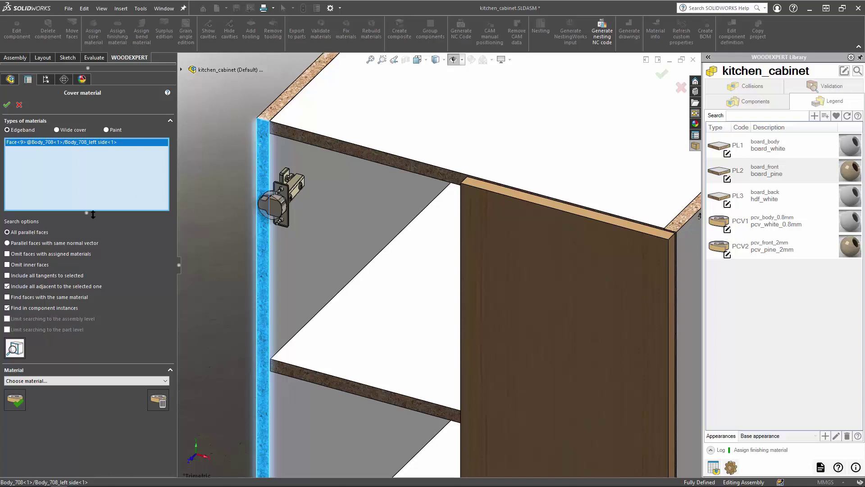
pyautogui.click(61, 244)
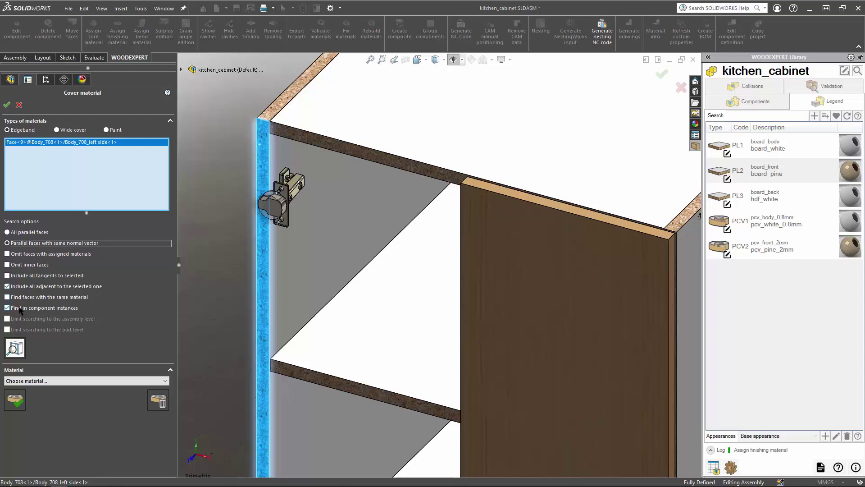
pyautogui.click(20, 309)
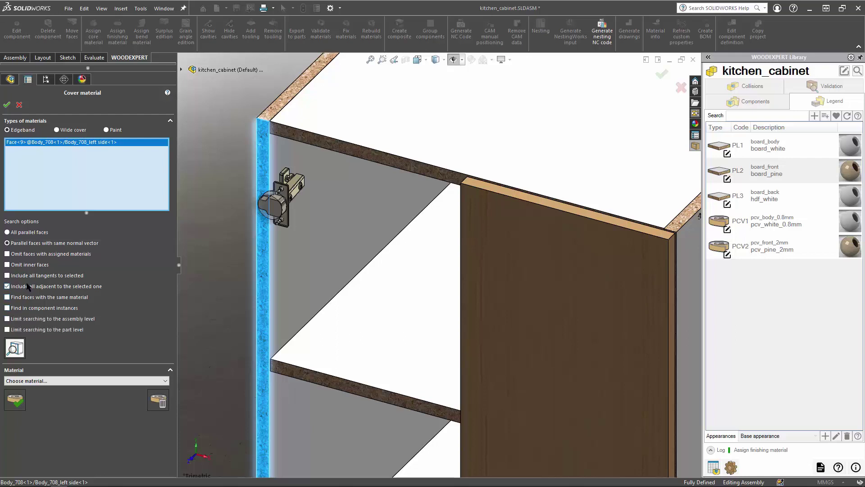
pyautogui.click(27, 287)
pyautogui.click(15, 347)
pyautogui.press('f')
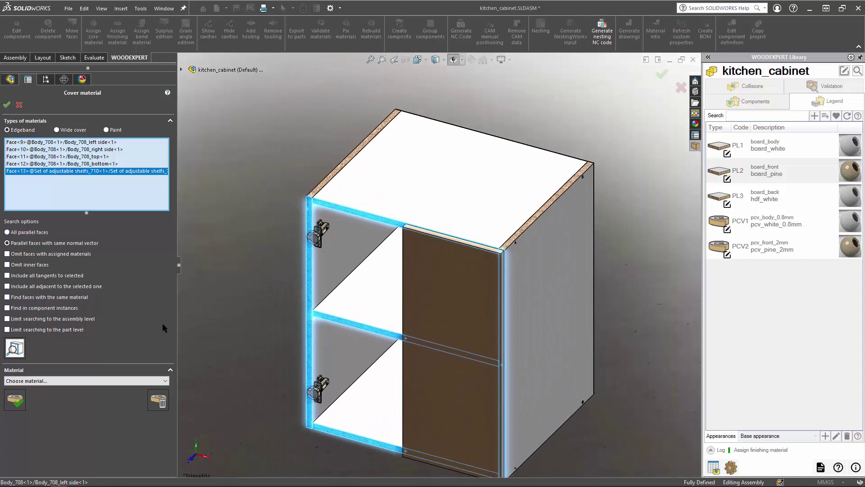
pyautogui.click(17, 381)
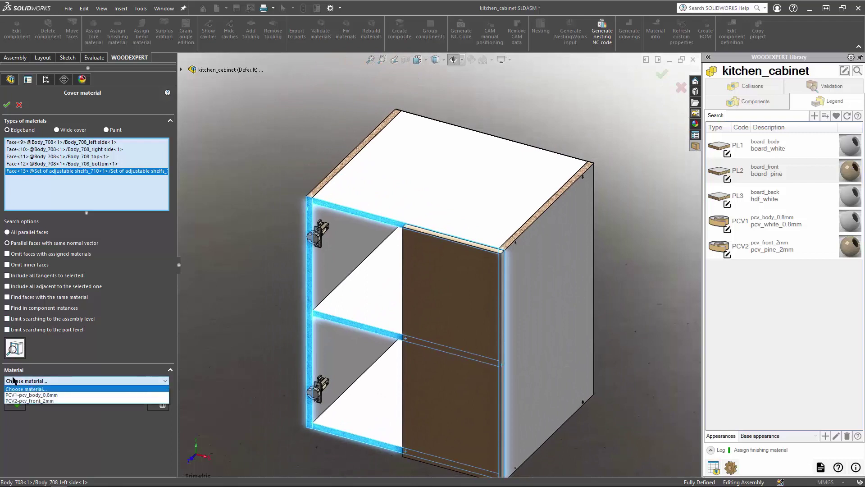
pyautogui.click(39, 395)
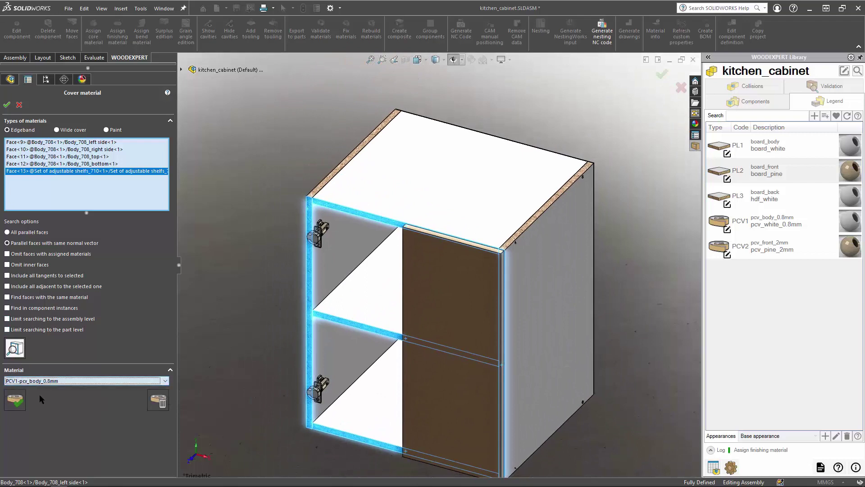
pyautogui.click(16, 405)
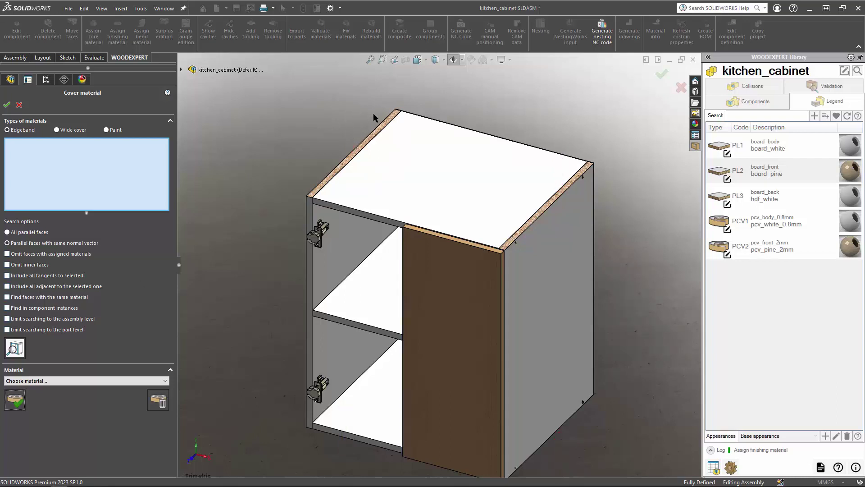
# Step: Apply the PCV1-pcv_body_0.8mm edgeband to the side panels' top and bottom edges, found as all parallel faces limited to the assembly level, and finish
pyautogui.click(333, 173)
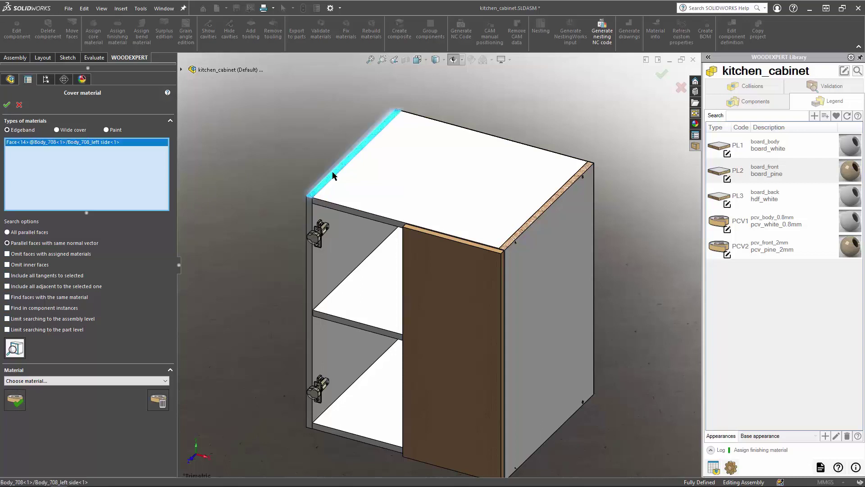
pyautogui.click(37, 234)
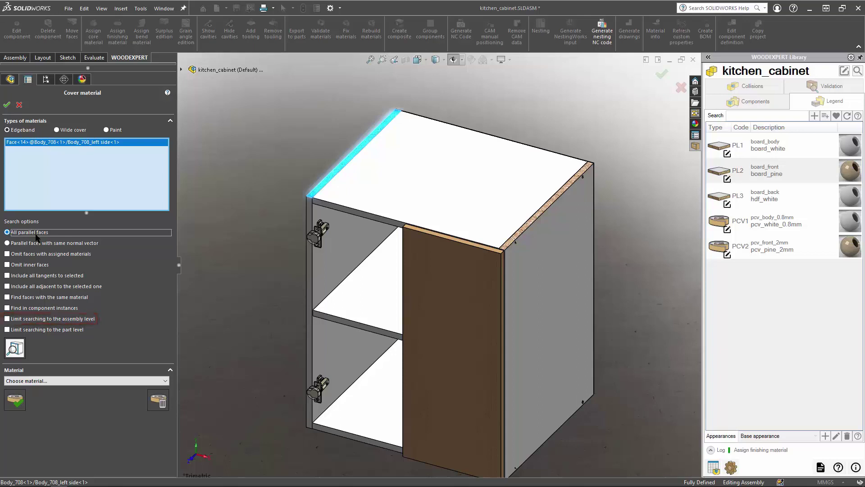
pyautogui.click(33, 320)
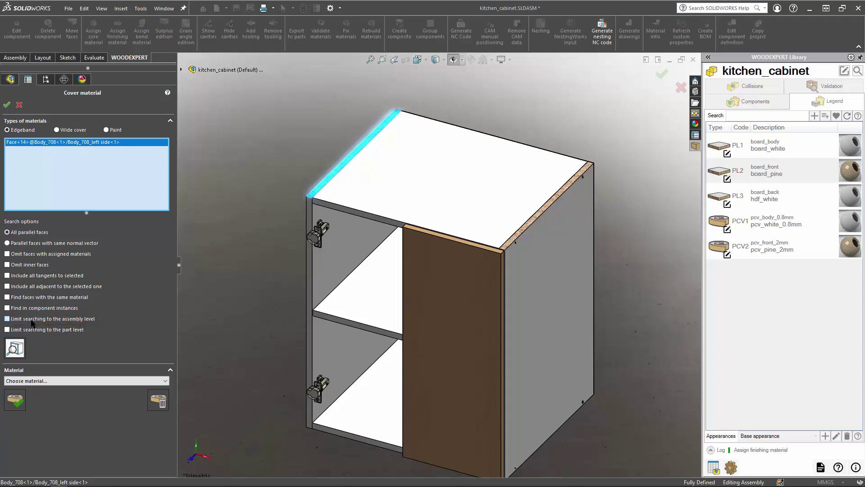
pyautogui.click(14, 348)
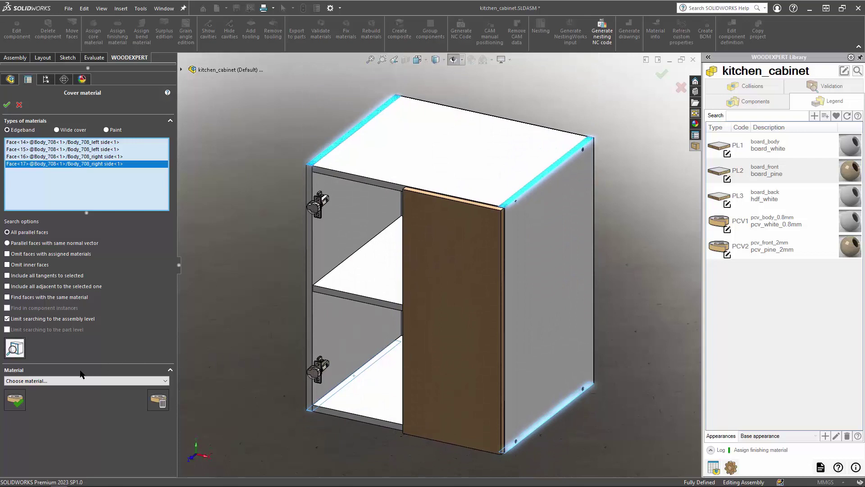
pyautogui.click(61, 381)
pyautogui.click(42, 395)
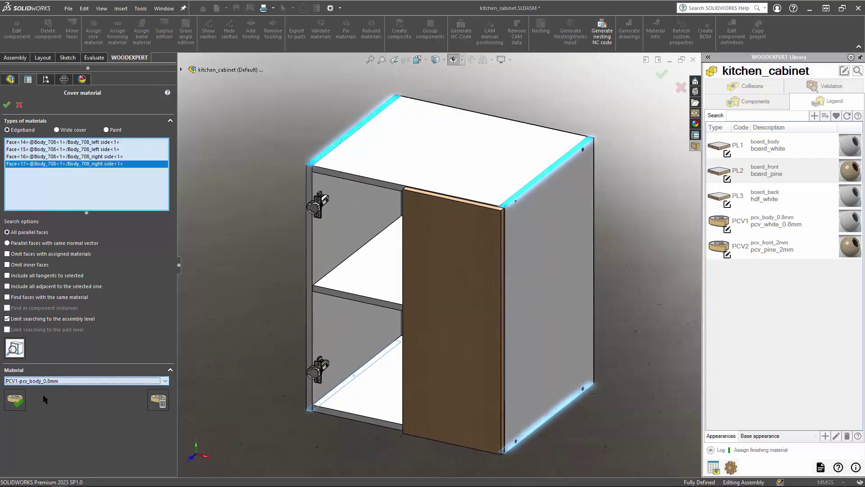
pyautogui.click(20, 403)
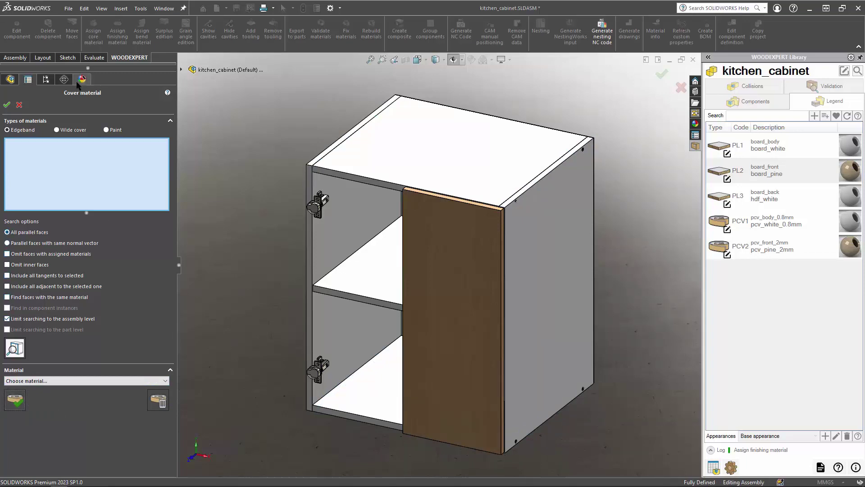
pyautogui.click(7, 105)
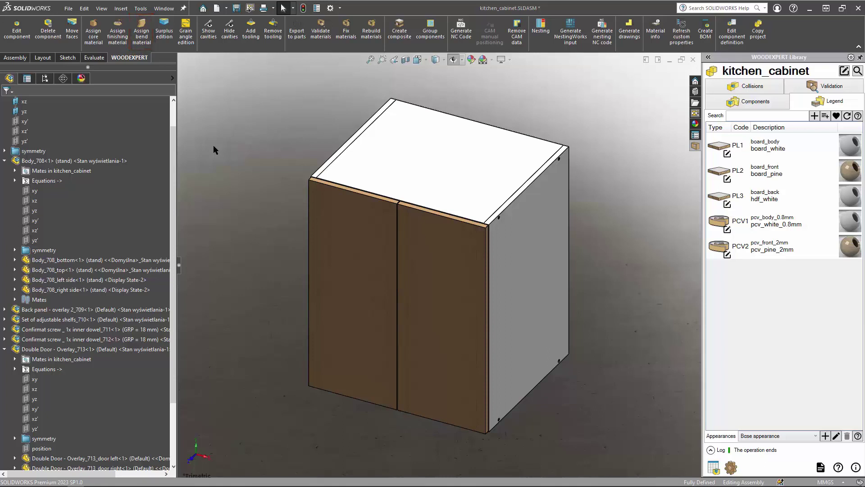
# Step: Start surplus editing for the left door and flip its board
pyautogui.click(337, 228)
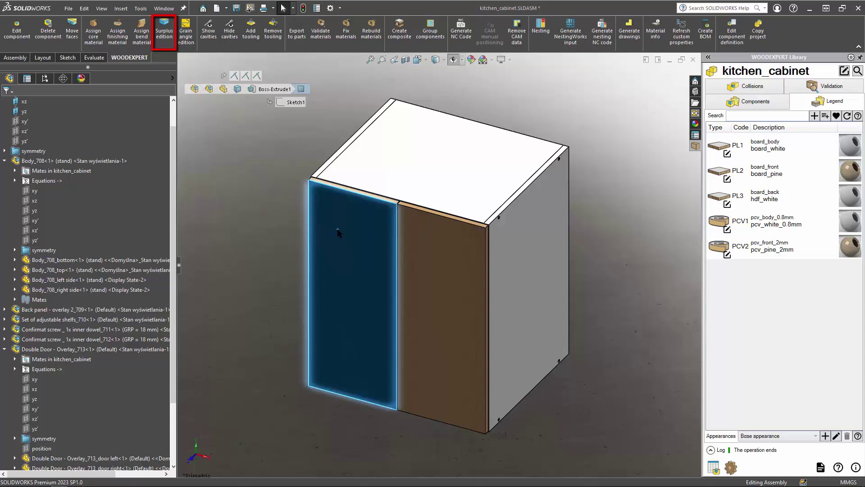
pyautogui.click(338, 230)
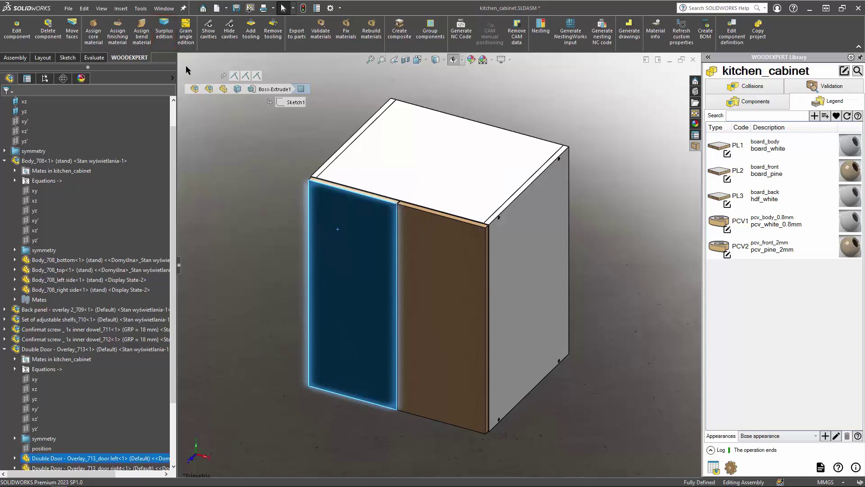
pyautogui.click(163, 40)
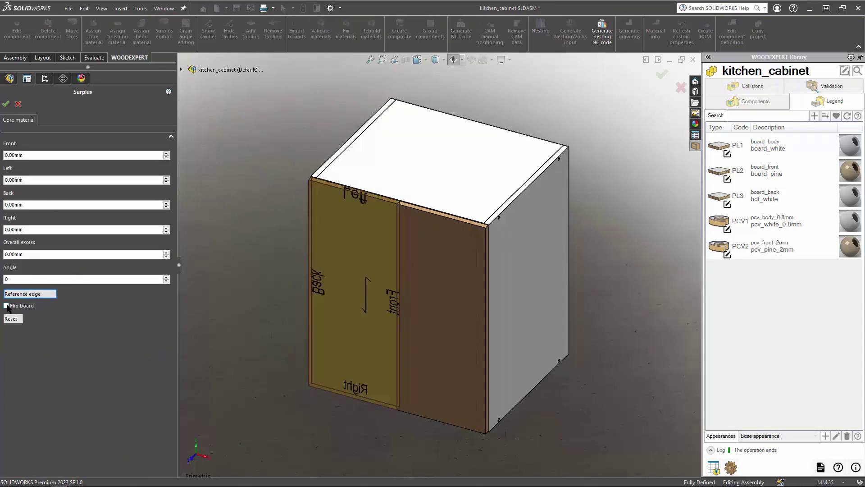
pyautogui.click(6, 306)
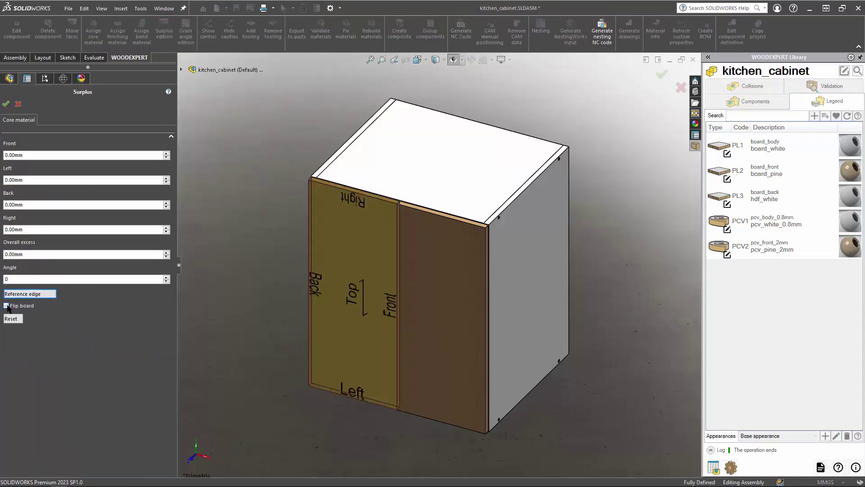
# Step: Try a 90 degree surplus angle on the left door, and set the angle back to 0
pyautogui.click(27, 280)
pyautogui.write('90')
pyautogui.doubleClick(11, 277)
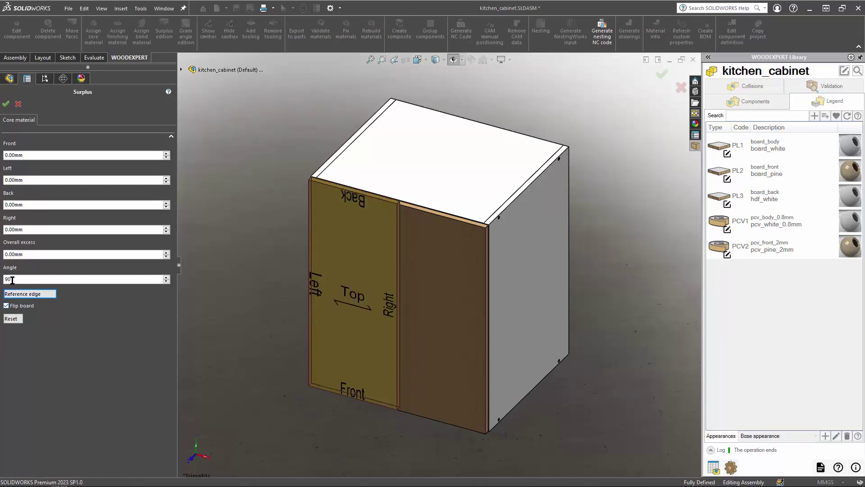
pyautogui.write('0')
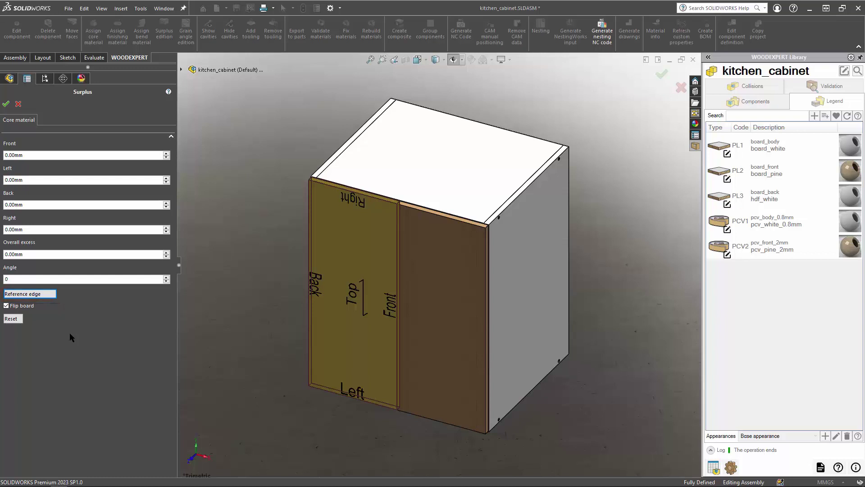
# Step: Use the left door's bottom edge as the reference edge, set the overall excess to 2 mm, and confirm the surplus
pyautogui.click(39, 296)
pyautogui.click(329, 393)
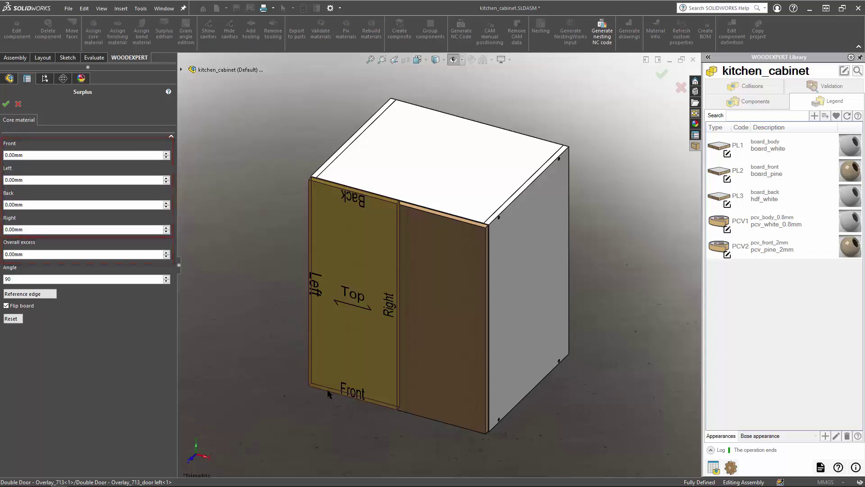
pyautogui.doubleClick(66, 254)
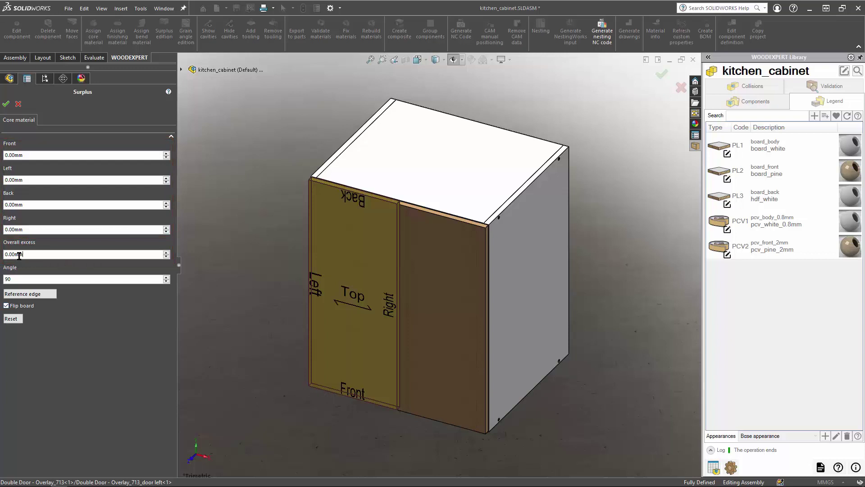
pyautogui.write('2')
pyautogui.press('Return')
pyautogui.scroll(-5, 302, 161)
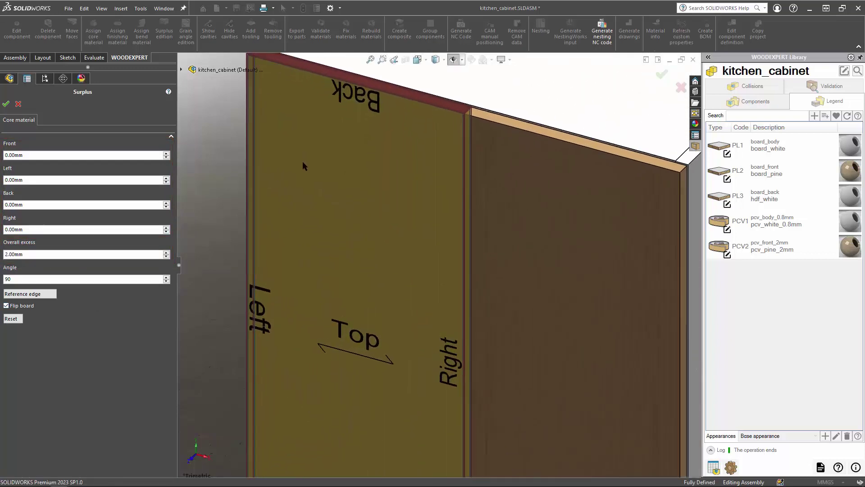
pyautogui.hotkey('ctrl', 'Down')
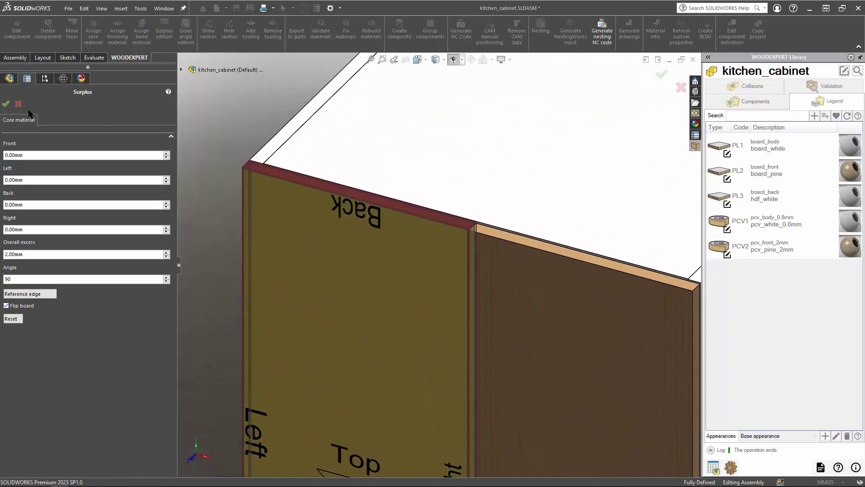
pyautogui.click(6, 104)
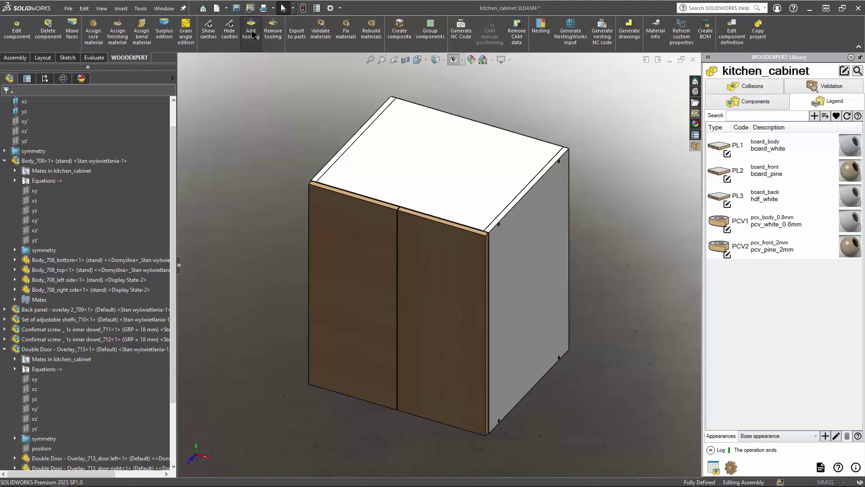
# Step: Add the tooling of all listed components to the cabinet, and isolate the right side panel temporarily to inspect it
pyautogui.click(251, 34)
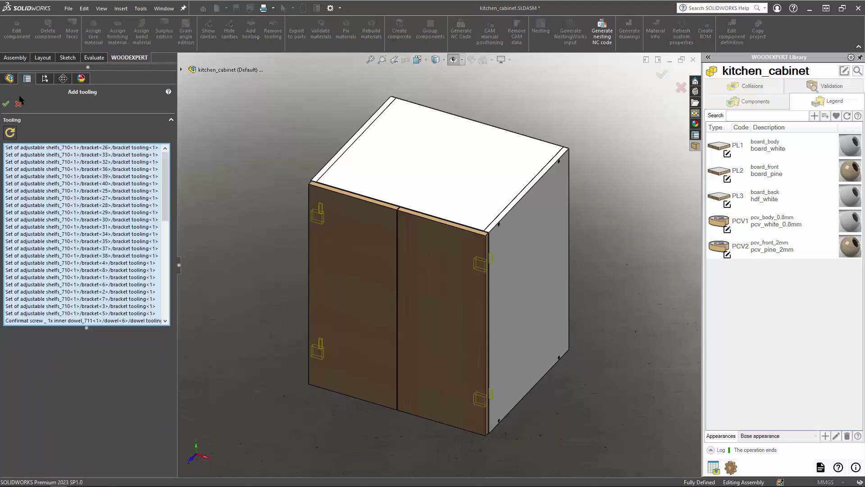
pyautogui.click(6, 104)
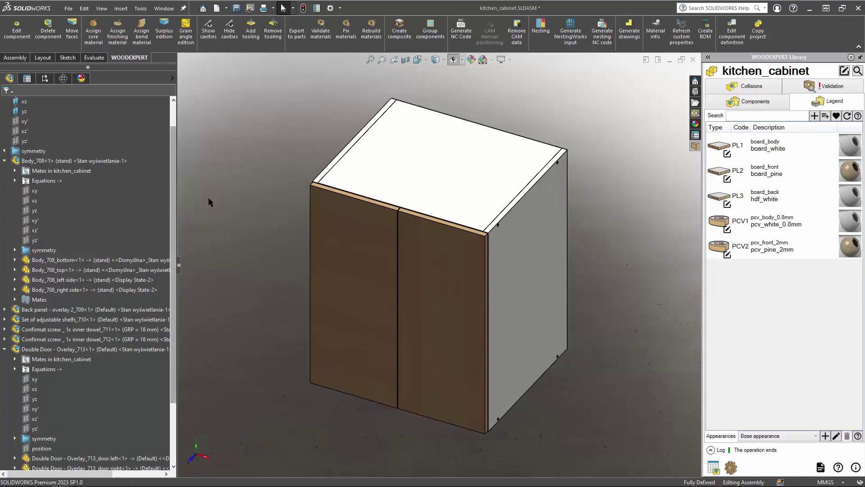
pyautogui.rightClick(532, 247)
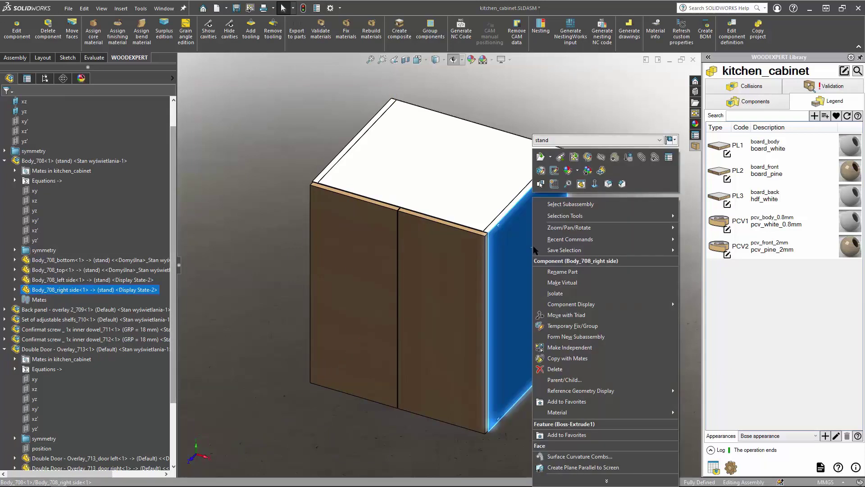
pyautogui.click(580, 294)
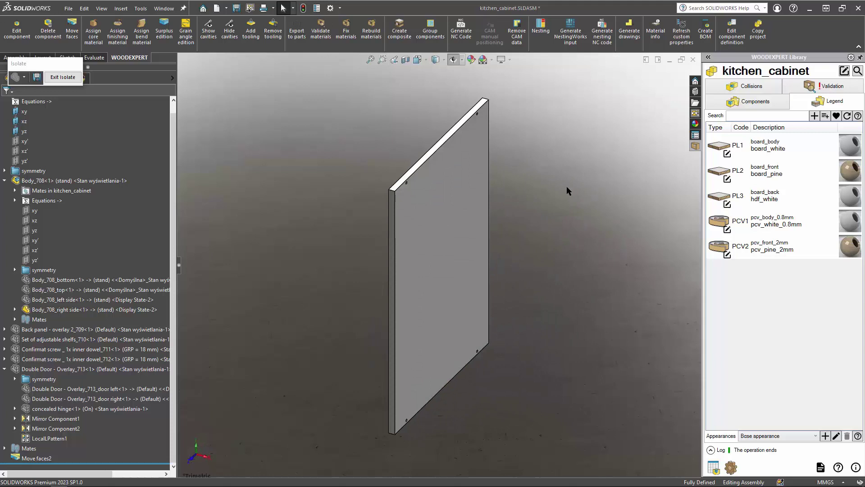
pyautogui.click(63, 77)
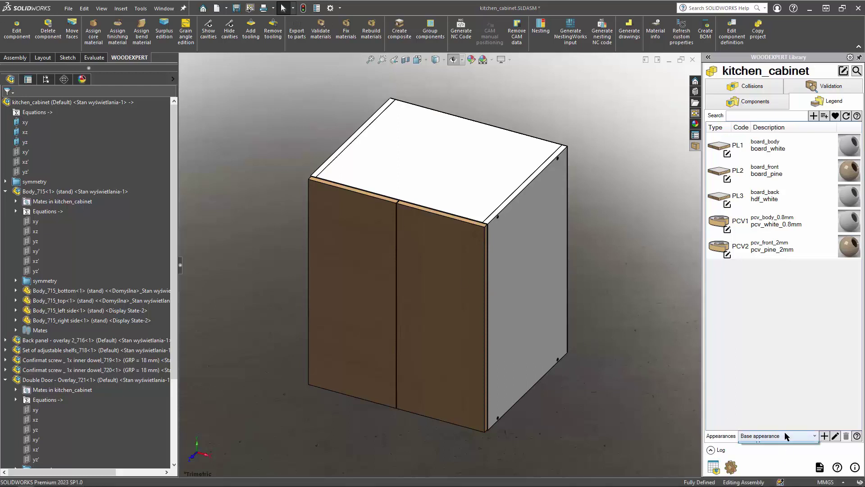
# Step: Add two new appearances, Appearance 1 and Appearance 2, to the legend and delete the Base appearance
pyautogui.click(824, 436)
pyautogui.click(824, 436)
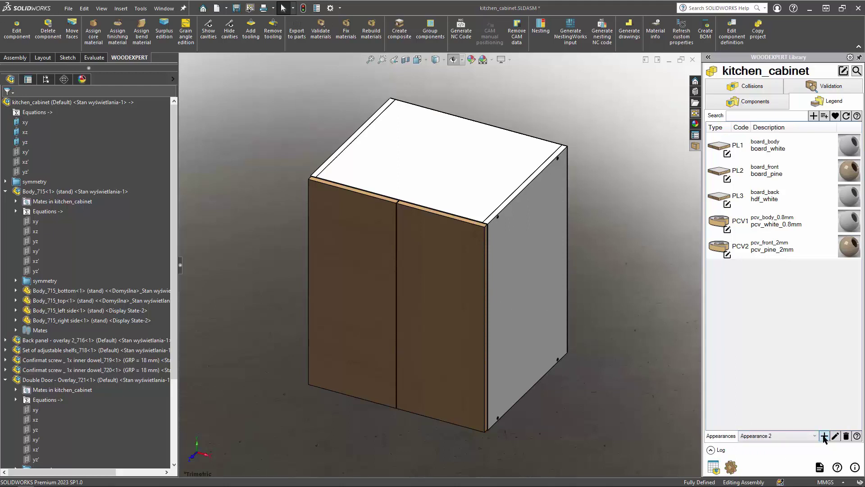
pyautogui.click(797, 437)
pyautogui.click(778, 445)
pyautogui.click(847, 436)
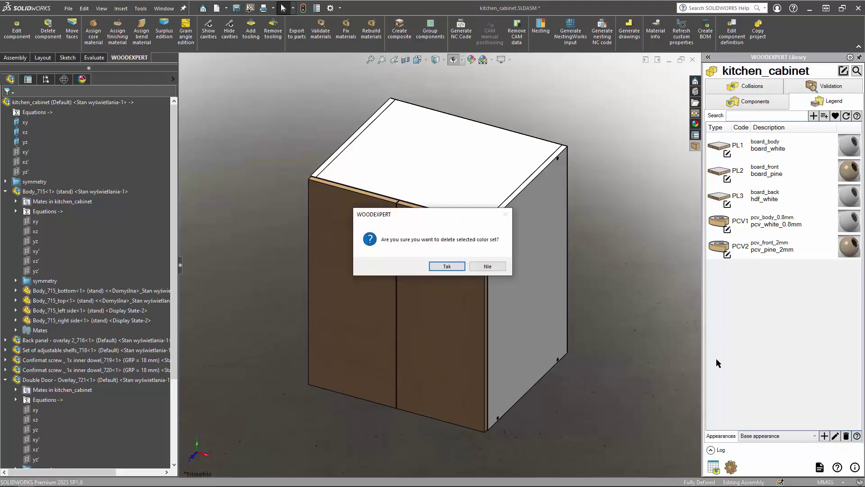
pyautogui.click(452, 266)
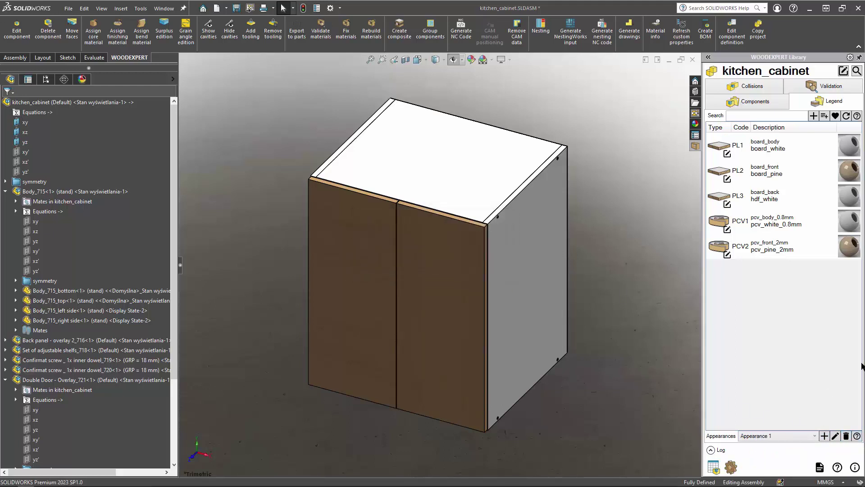
# Step: For material PL1, set Appearance 1's description to board_cream and its wide face texture to cream medium gloss plastic, and save
pyautogui.click(731, 154)
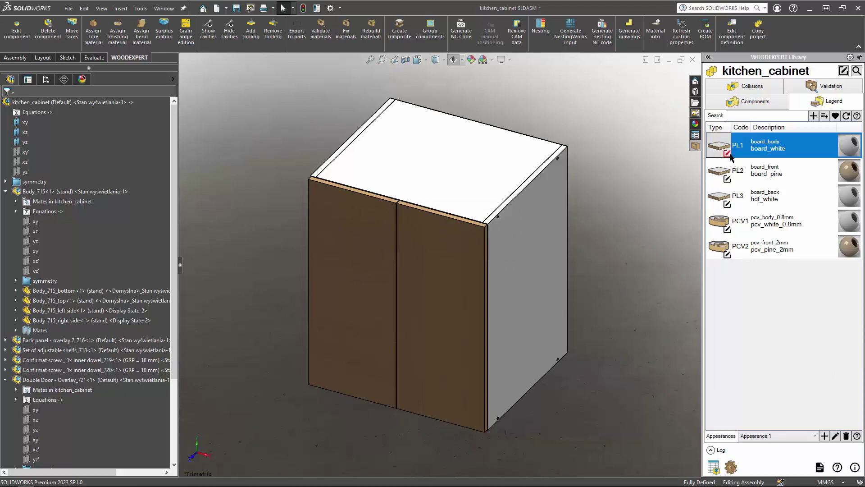
pyautogui.click(727, 153)
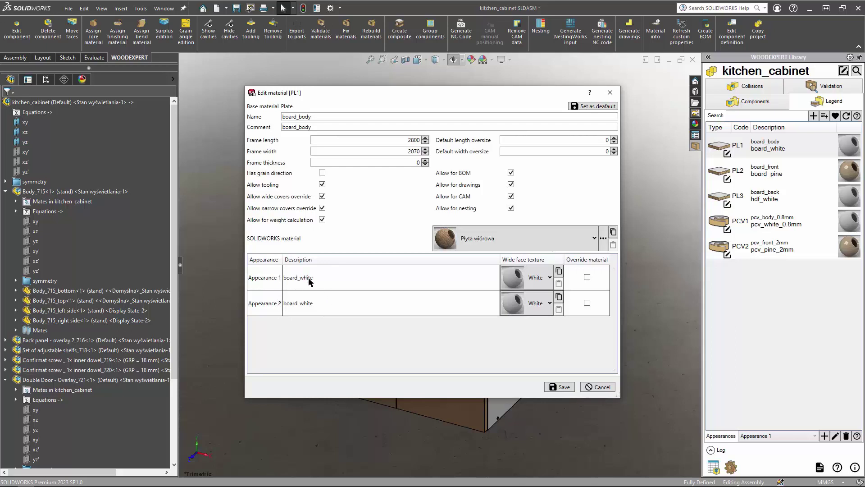
pyautogui.moveTo(313, 279); pyautogui.dragTo(299, 285)
pyautogui.click(543, 279)
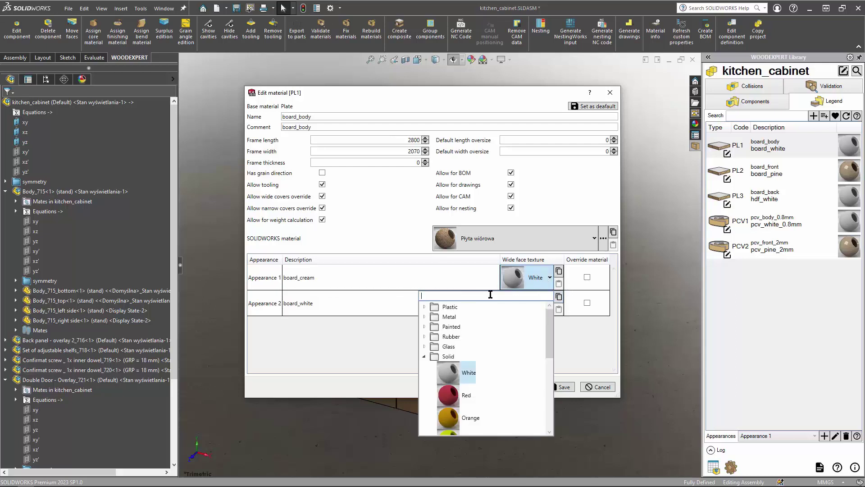
pyautogui.write('cream m')
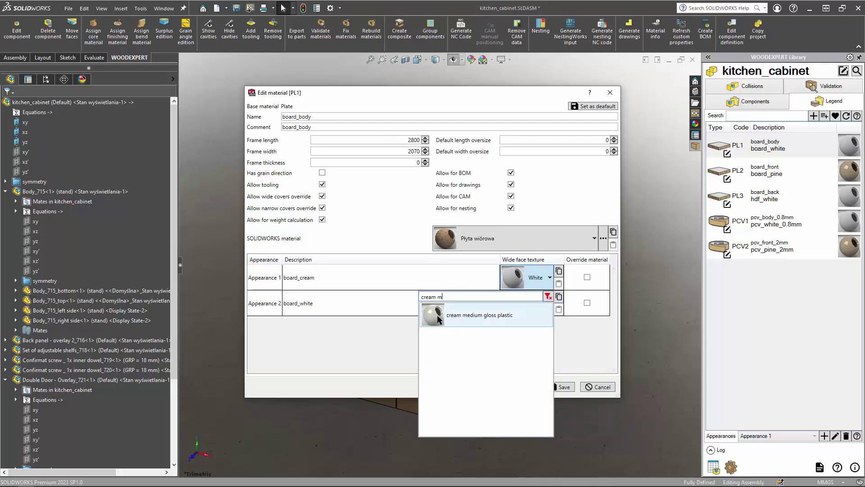
pyautogui.click(438, 317)
pyautogui.click(556, 386)
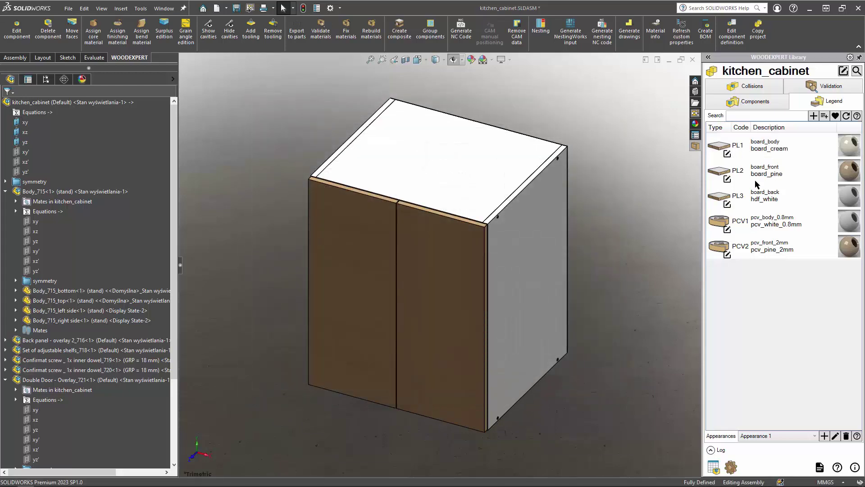
# Step: For material PL2, set Appearance 1's description to board_oak and its wide face texture to polished japanese oak, and save
pyautogui.click(731, 182)
pyautogui.click(730, 181)
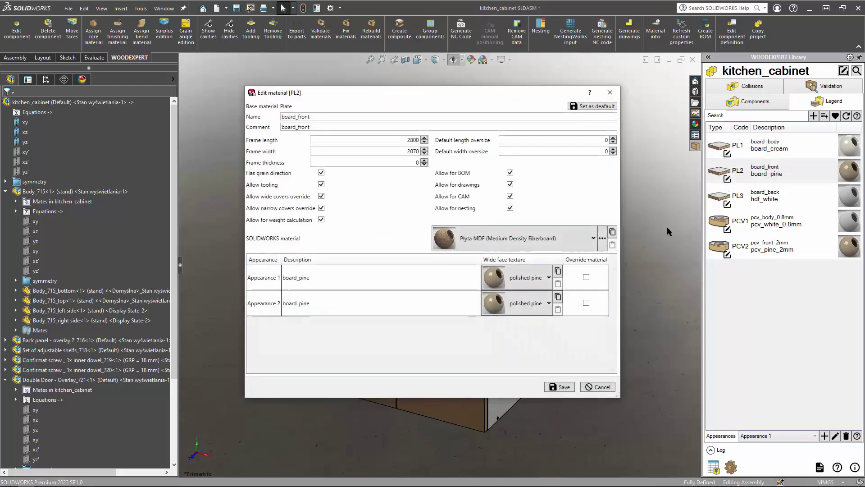
pyautogui.click(304, 278)
pyautogui.doubleClick(305, 277)
pyautogui.write('oak')
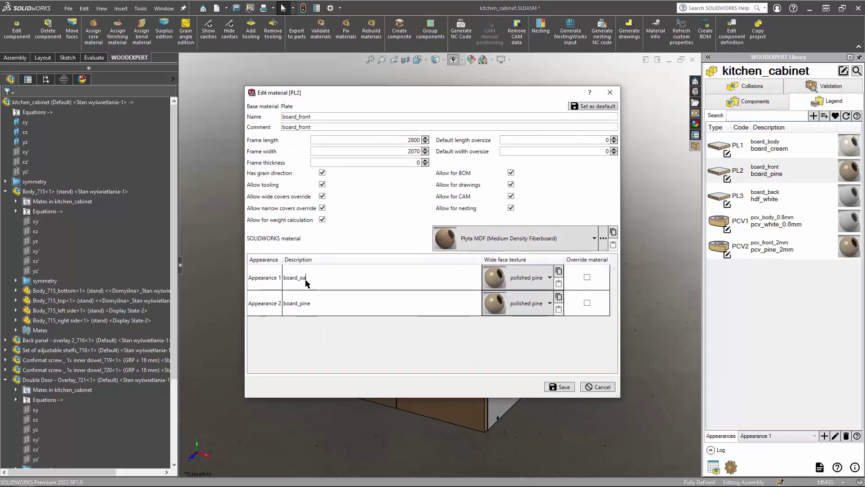
pyautogui.click(549, 277)
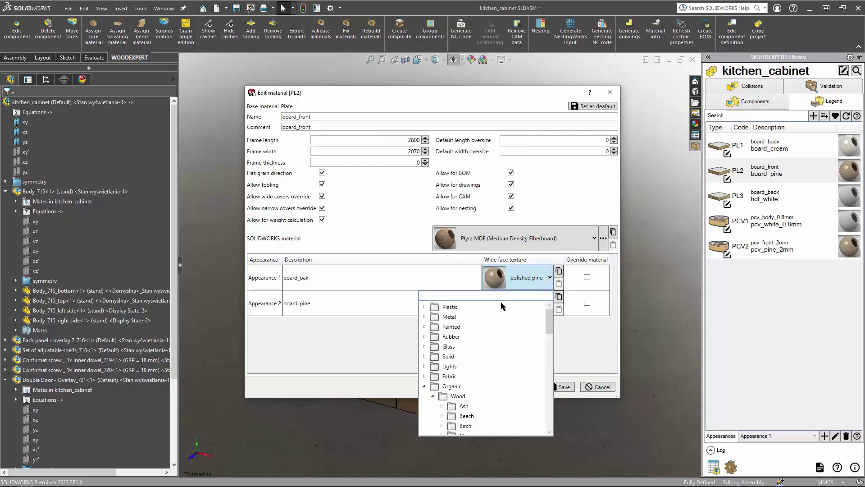
pyautogui.write('japan')
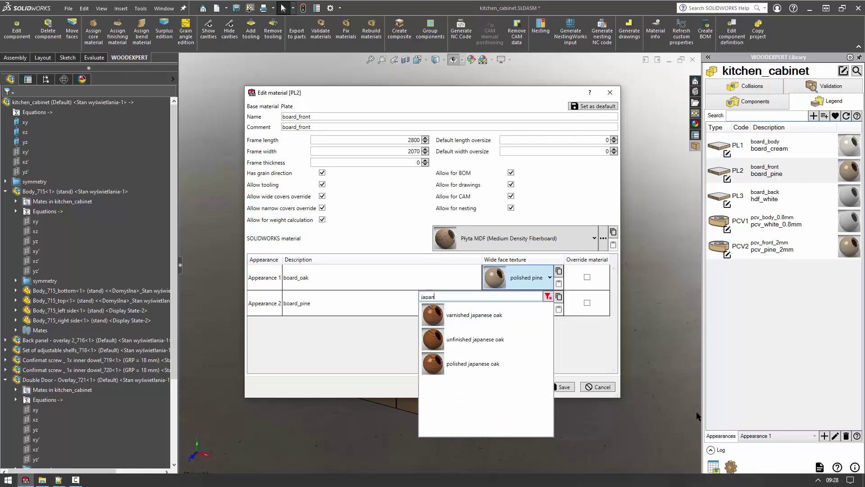
pyautogui.click(500, 366)
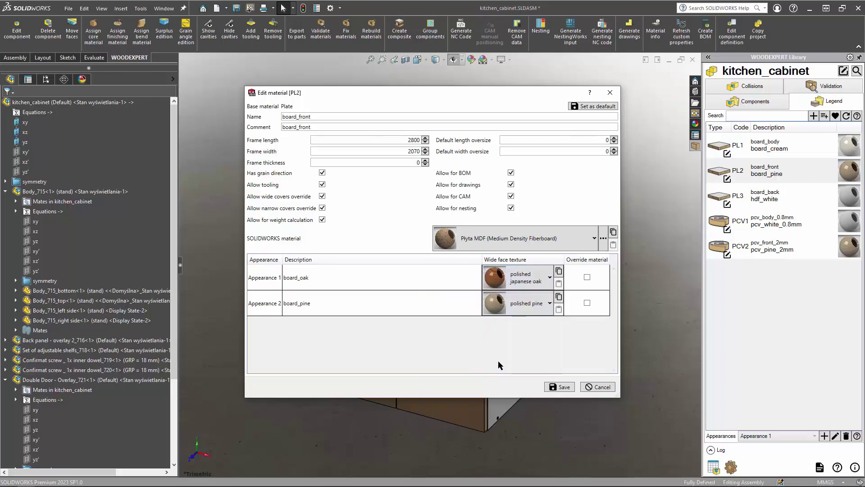
pyautogui.click(561, 387)
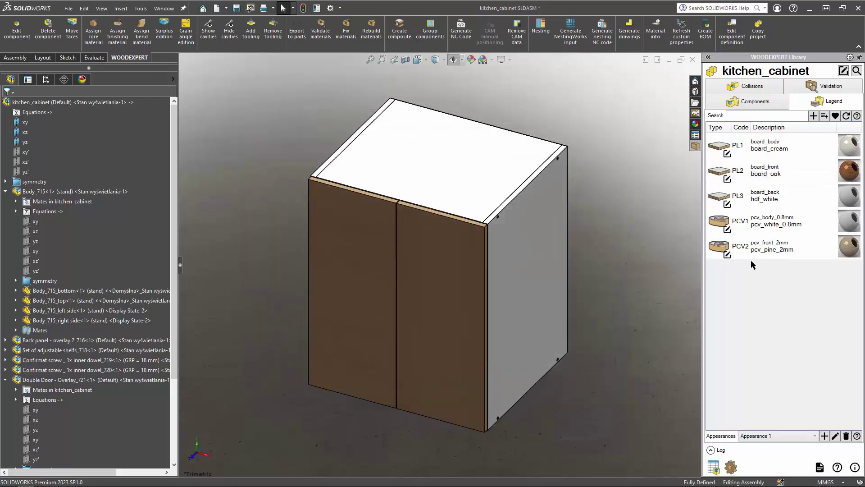
# Step: For edgeband PCV1, set Appearance 1's description to pcv_cream_0.8mm and its wide face texture to cream medium gloss plastic, and save
pyautogui.click(719, 223)
pyautogui.click(727, 229)
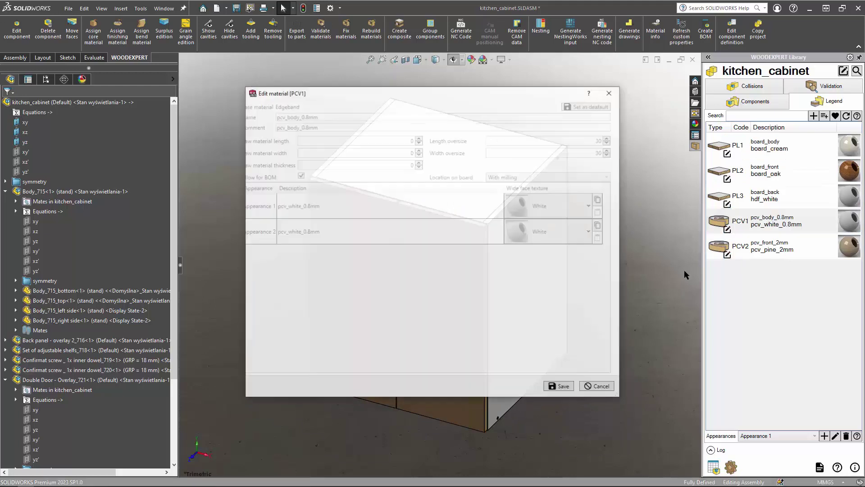
pyautogui.click(302, 207)
pyautogui.press('BackSpace')
pyautogui.press('BackSpace')
pyautogui.press('BackSpace')
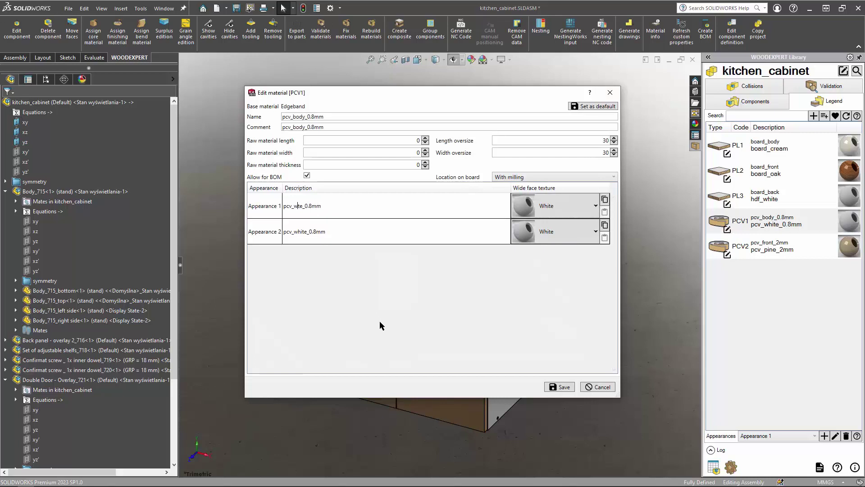
pyautogui.press('Delete')
pyautogui.press('Delete')
pyautogui.write('cream')
pyautogui.click(567, 206)
pyautogui.write('cream m')
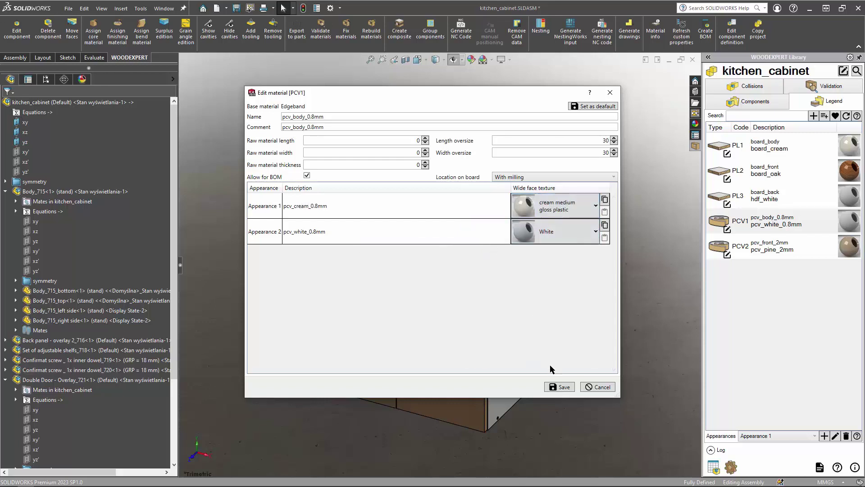
pyautogui.click(561, 387)
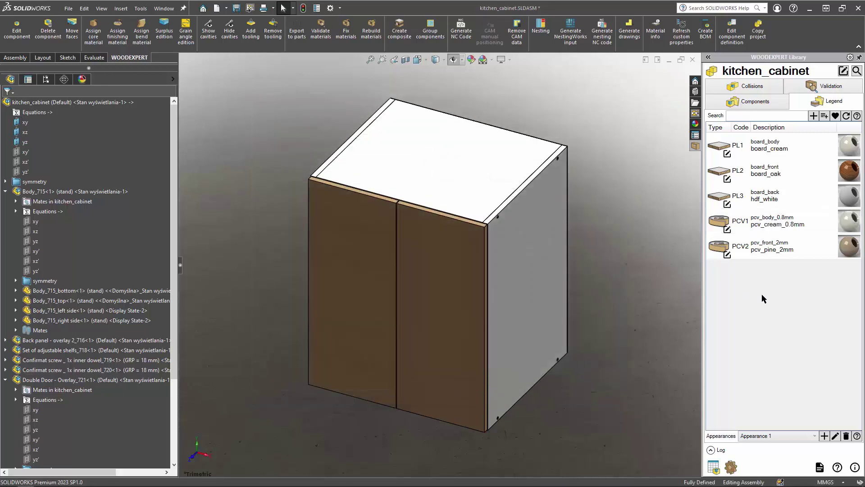
# Step: For edgeband PCV2, set Appearance 1's description to pcv_oak_2mm and its wide face texture to polished japanese oak, and save
pyautogui.click(728, 256)
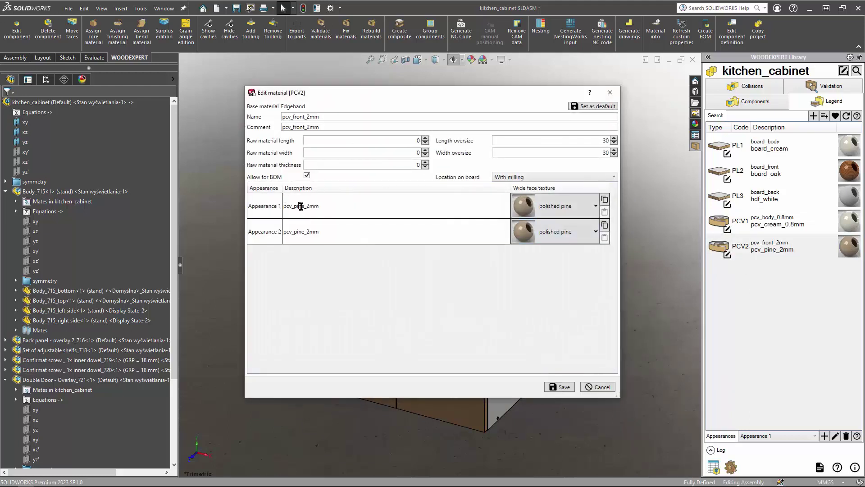
pyautogui.click(303, 207)
pyautogui.press('BackSpace')
pyautogui.press('BackSpace')
pyautogui.press('BackSpace')
pyautogui.write('oak')
pyautogui.click(582, 206)
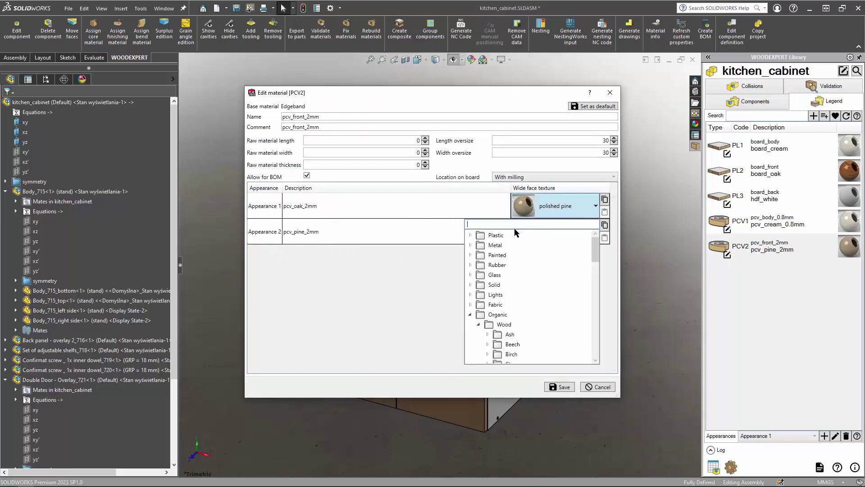
pyautogui.write('japan')
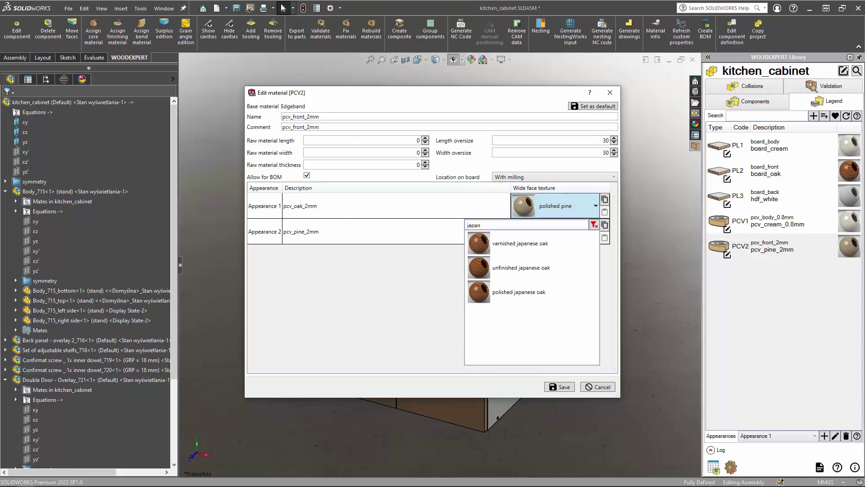
pyautogui.click(484, 287)
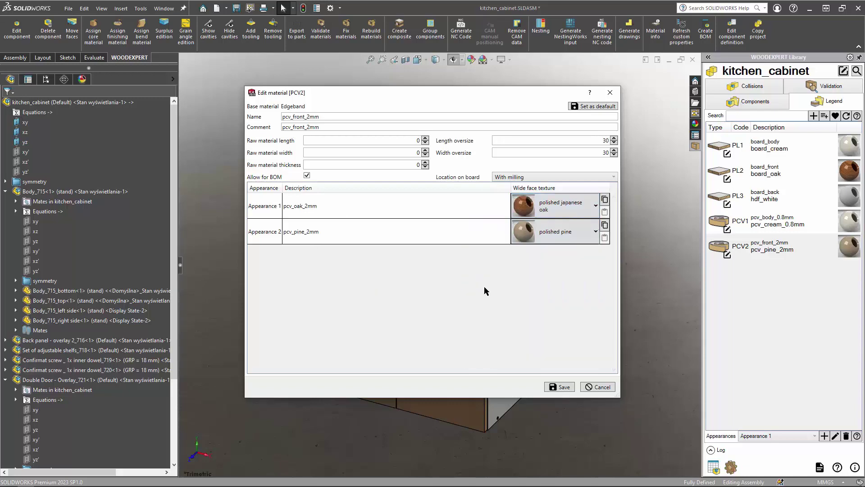
pyautogui.click(560, 387)
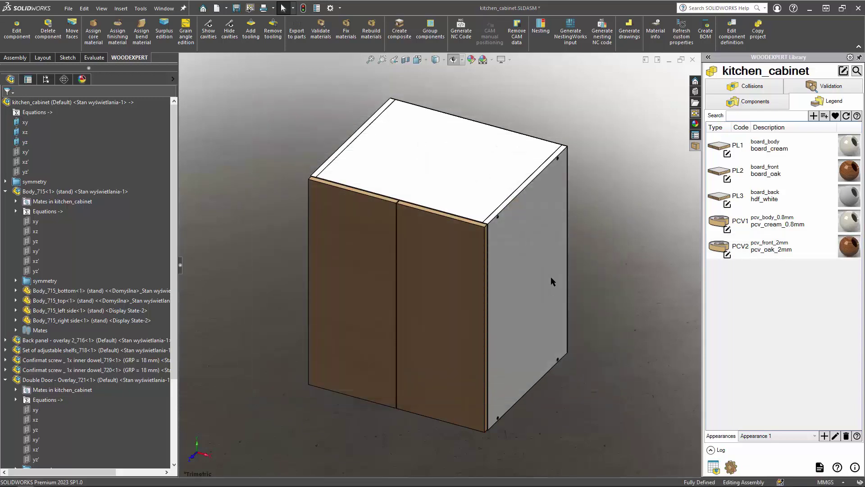
# Step: Rebuild the cabinet's materials with Appearance 1, and switch the legend to Appearance 2 and rebuild them again
pyautogui.scroll(-2, 481, 191)
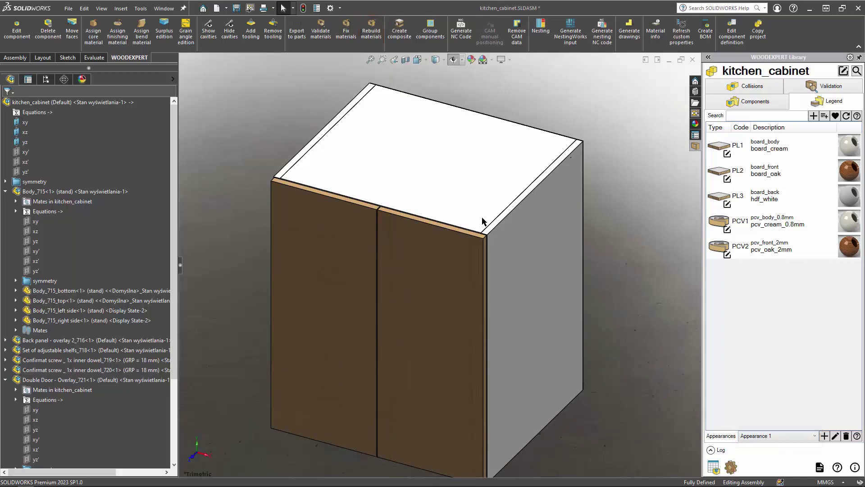
pyautogui.click(371, 32)
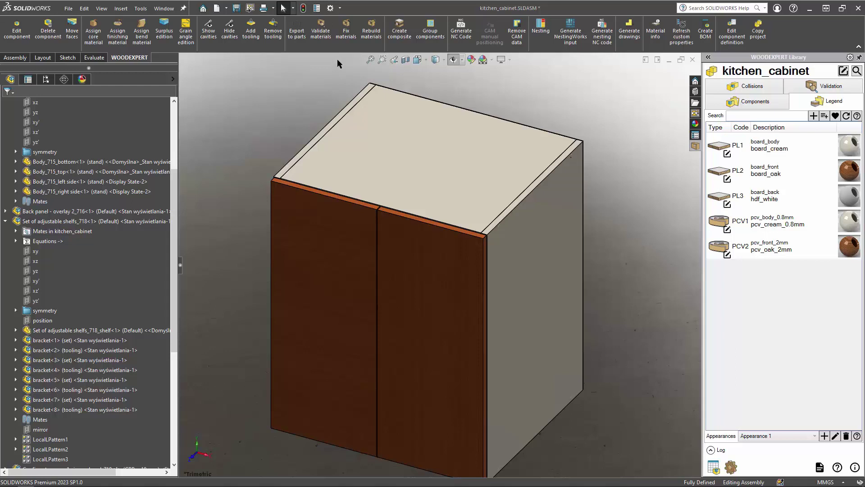
pyautogui.click(763, 436)
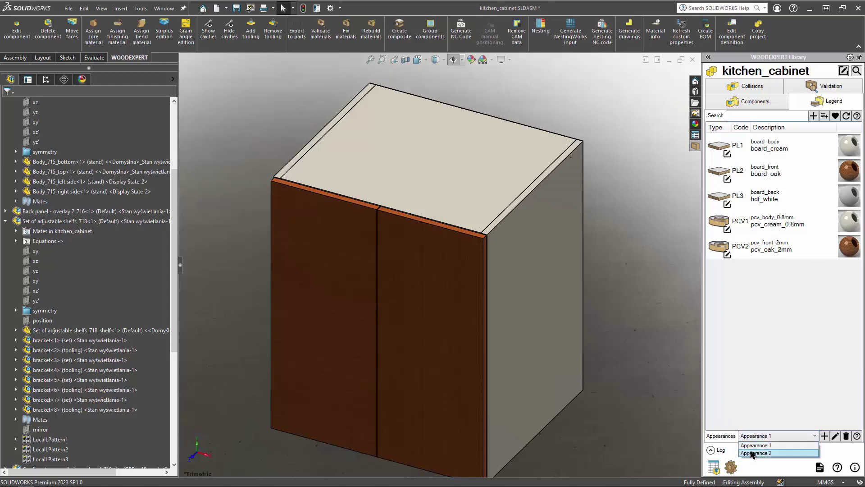
pyautogui.click(755, 453)
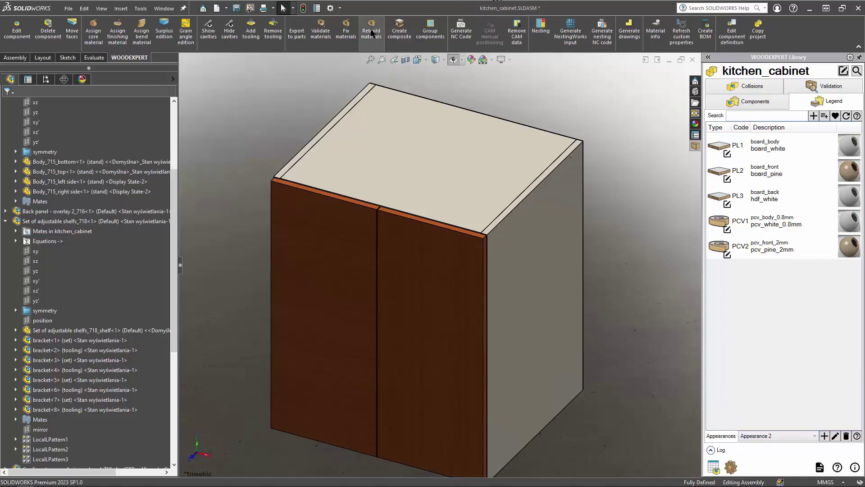
pyautogui.click(372, 35)
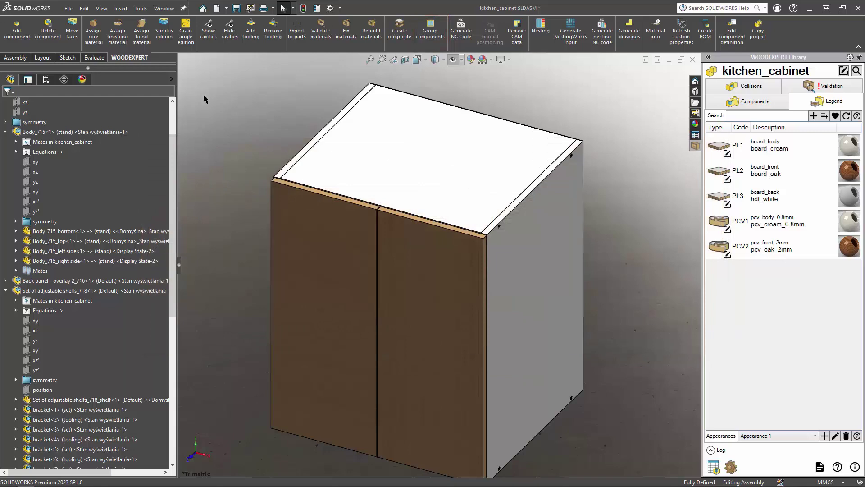
# Step: Generate NC code only for Body_715_bottom and the left door of the double door, leaving all other components out
pyautogui.click(454, 36)
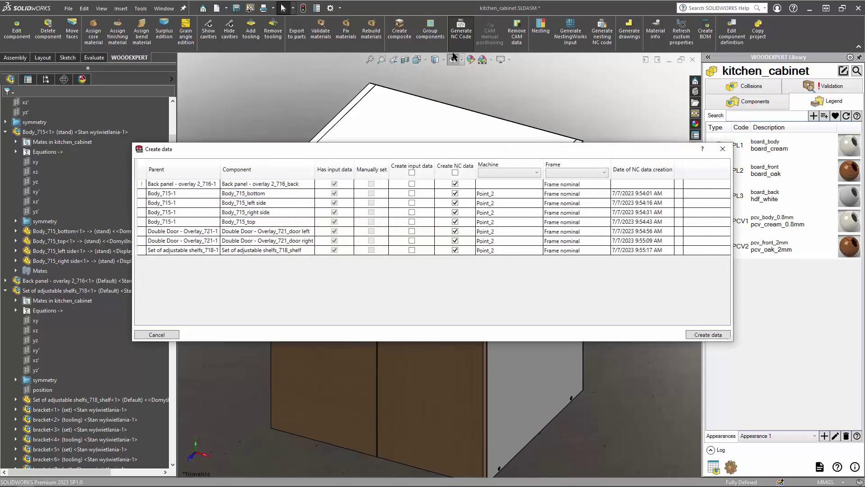
pyautogui.click(378, 212)
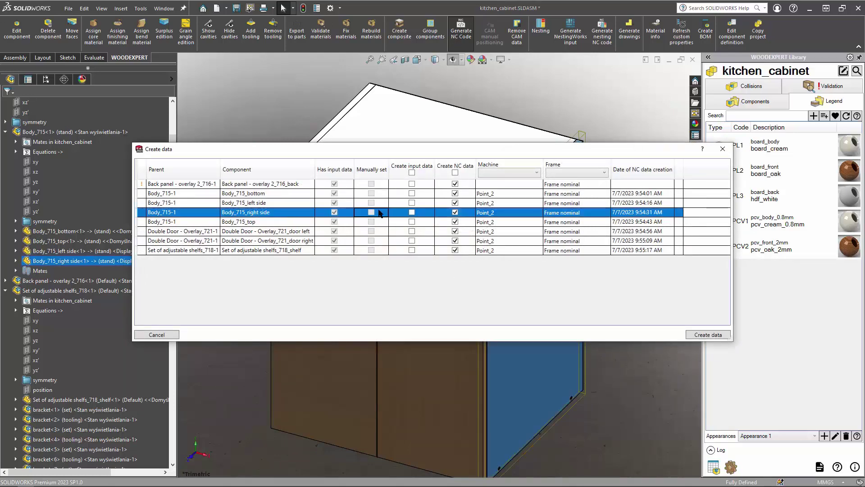
pyautogui.hotkey('ctrl', 'a')
pyautogui.click(456, 173)
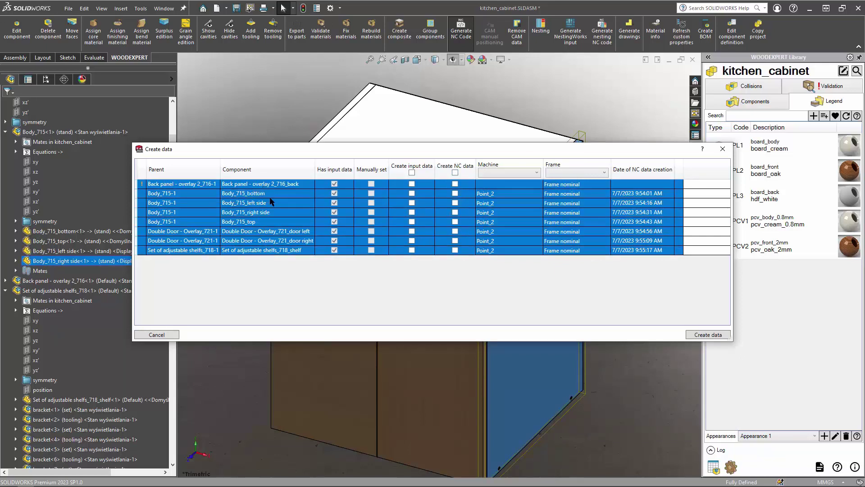
pyautogui.click(455, 194)
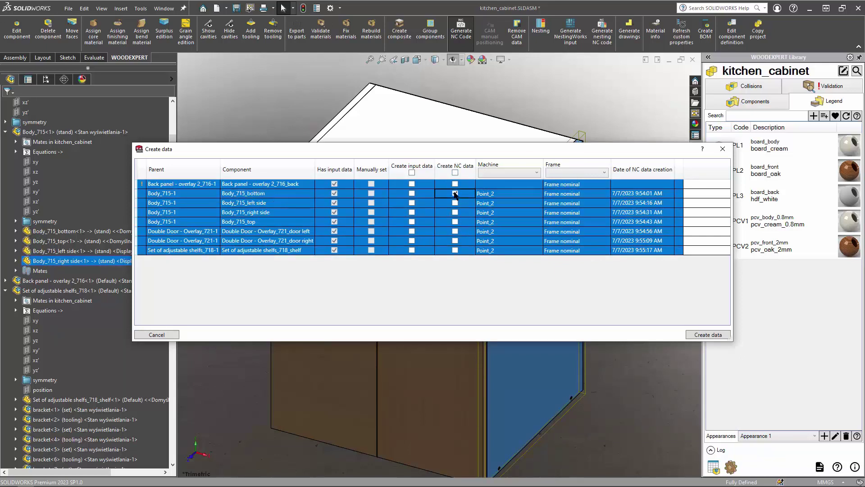
pyautogui.click(455, 231)
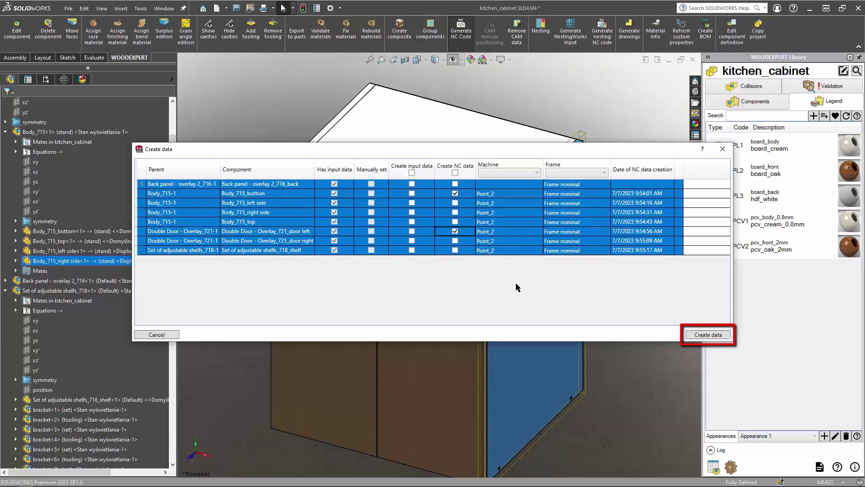
pyautogui.click(716, 335)
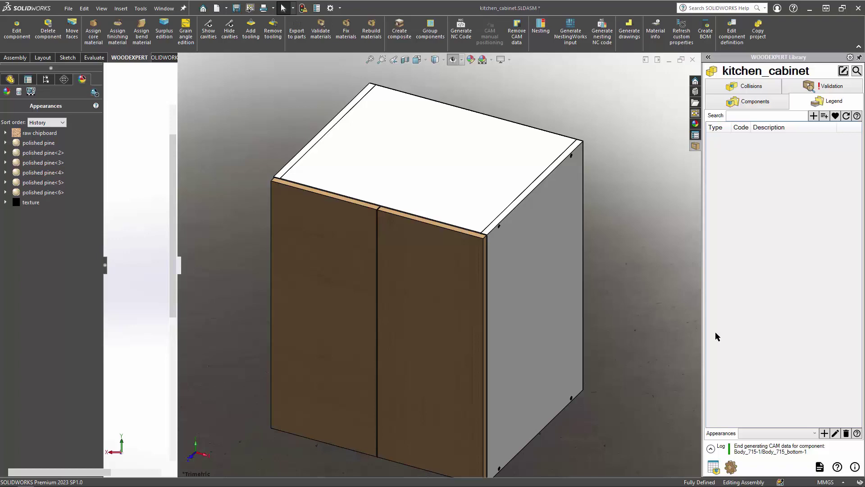
# Step: Switch to File Explorer and open the kitchen_cabinet folder inside the Vitap folder of the NC data
pyautogui.hotkey('alt', 'Tab')
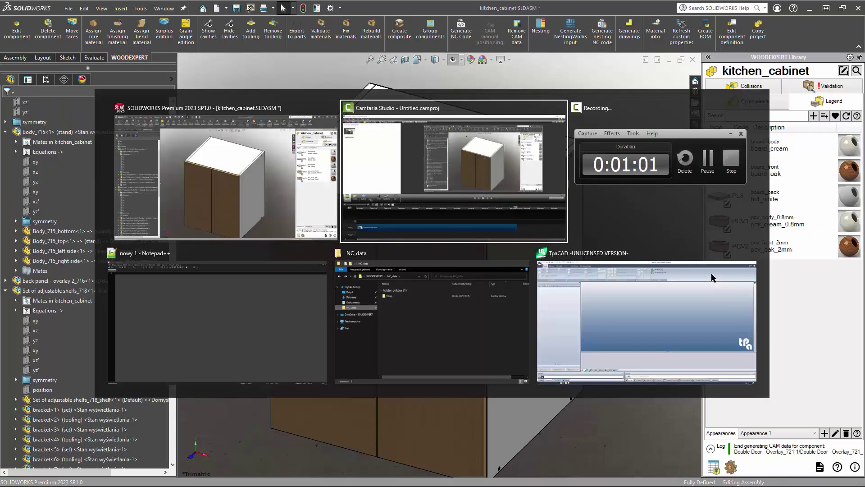
pyautogui.press('Escape')
pyautogui.hotkey('alt', 'Tab')
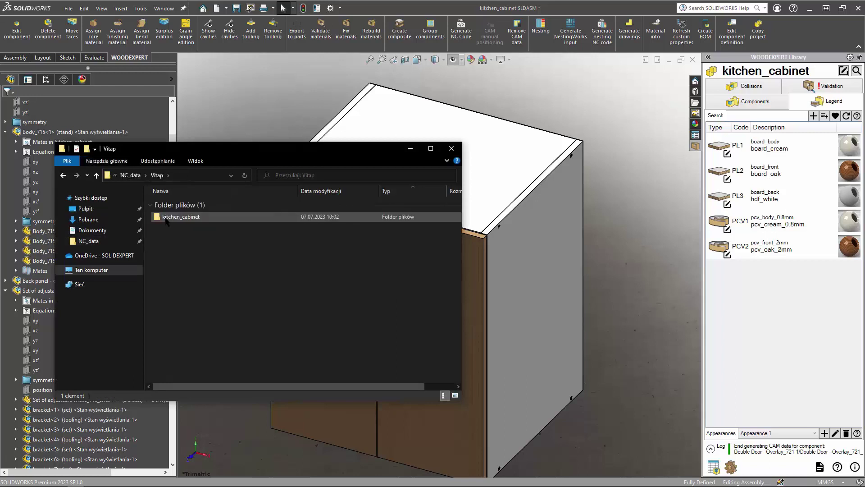
pyautogui.doubleClick(167, 218)
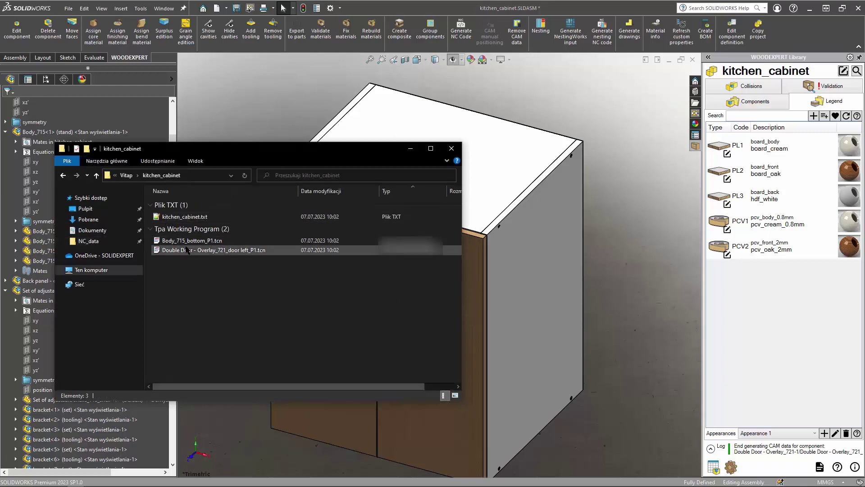
# Step: Inspect the Body_715_bottom_P1.tcn program in TpaCAD, and return to the folder for the left door's .tcn program
pyautogui.click(187, 241)
pyautogui.moveTo(176, 243); pyautogui.dragTo(575, 221)
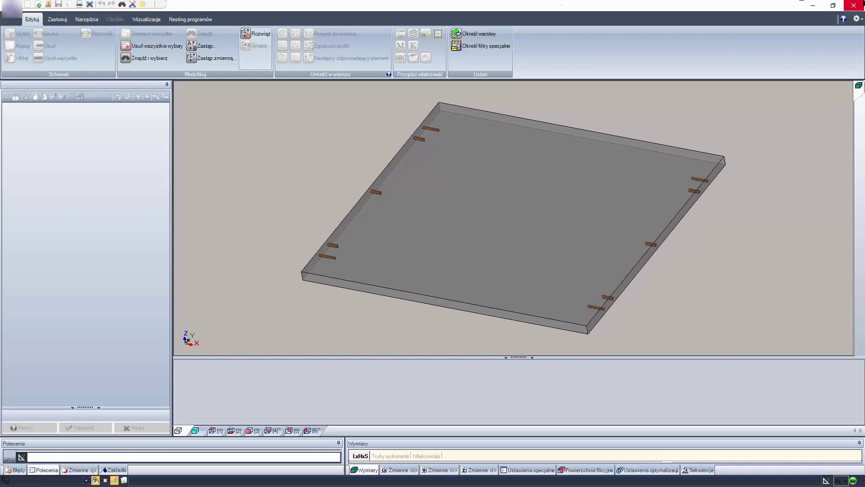
pyautogui.click(813, 6)
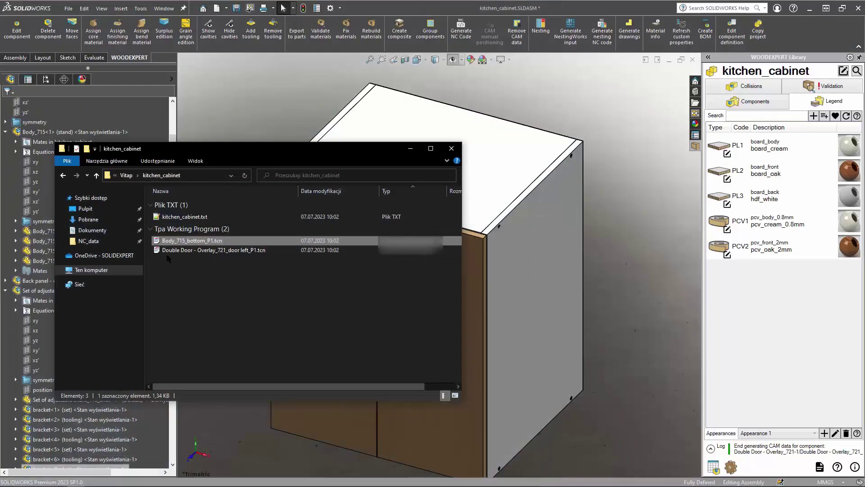
pyautogui.click(156, 250)
pyautogui.click(354, 63)
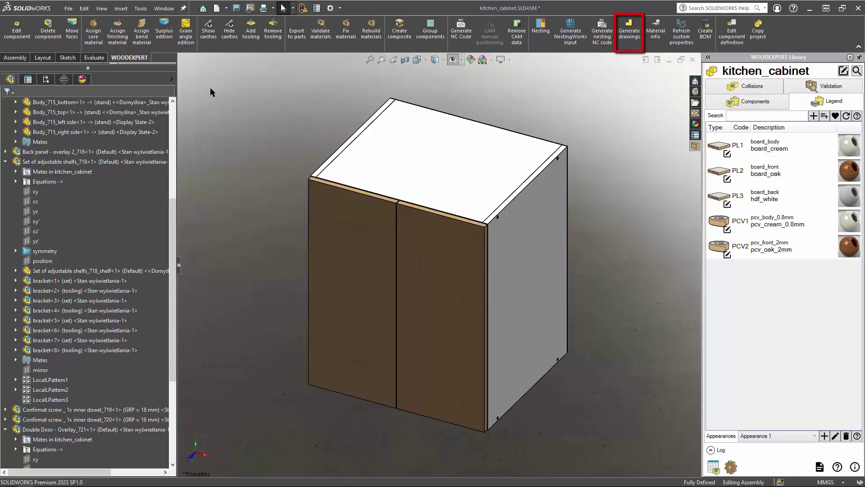
# Step: Set up drawing generation in SOLIDWORKS with only Body_715_bottom and Body_715_left side marked for drawings
pyautogui.click(628, 34)
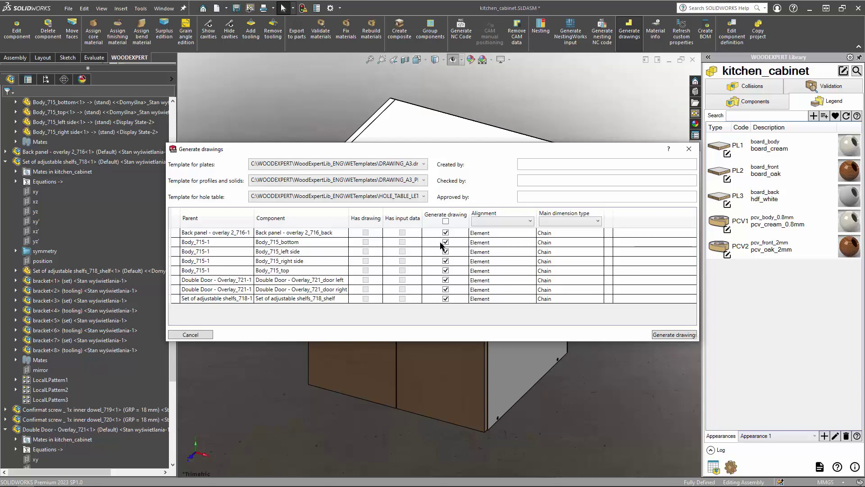
pyautogui.click(429, 254)
pyautogui.hotkey('ctrl', 'a')
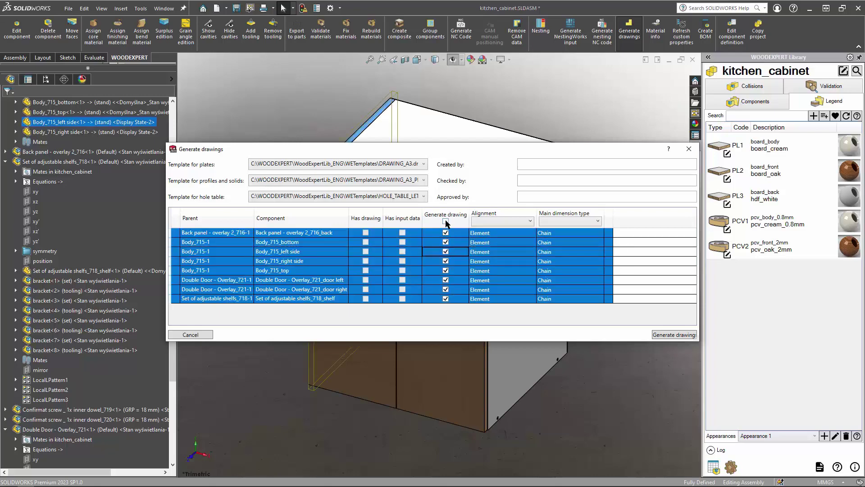
pyautogui.click(446, 221)
pyautogui.click(446, 221)
pyautogui.click(445, 243)
pyautogui.click(447, 252)
# Step: Set the main dimension type of Body_715_bottom to Baseline for its drawing
pyautogui.click(497, 244)
pyautogui.click(498, 245)
pyautogui.click(497, 252)
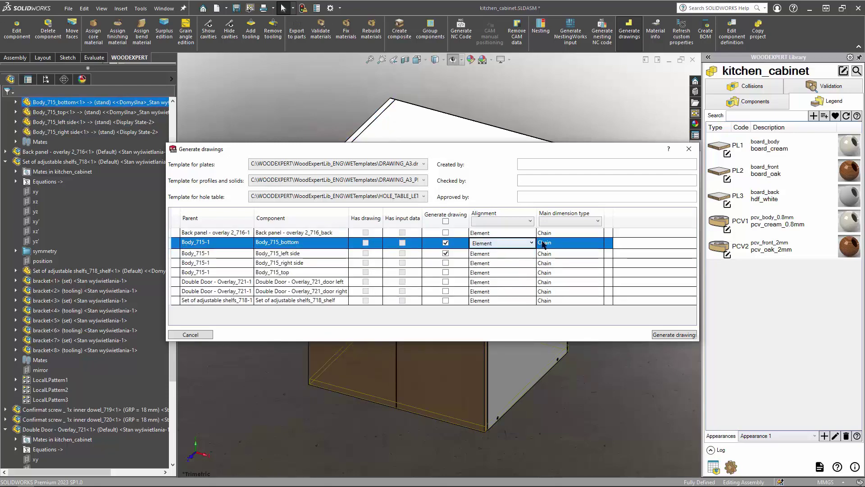
pyautogui.click(569, 247)
pyautogui.click(569, 247)
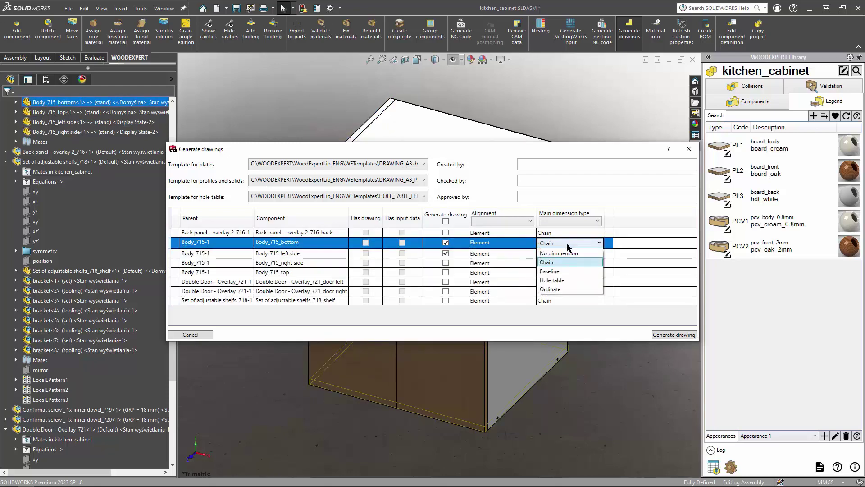
pyautogui.click(567, 272)
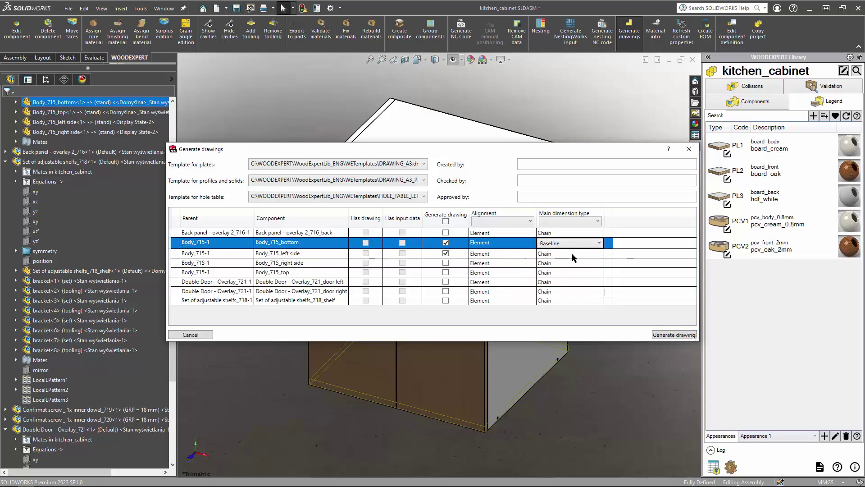
# Step: Set the main dimension type of Body_715_left side to Ordinate and generate the drawings of the marked components
pyautogui.click(571, 253)
pyautogui.click(572, 254)
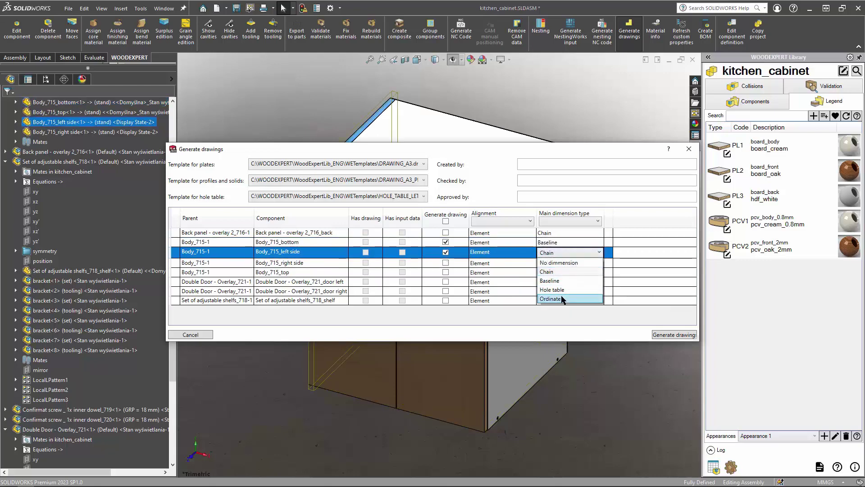
pyautogui.click(564, 299)
pyautogui.click(674, 335)
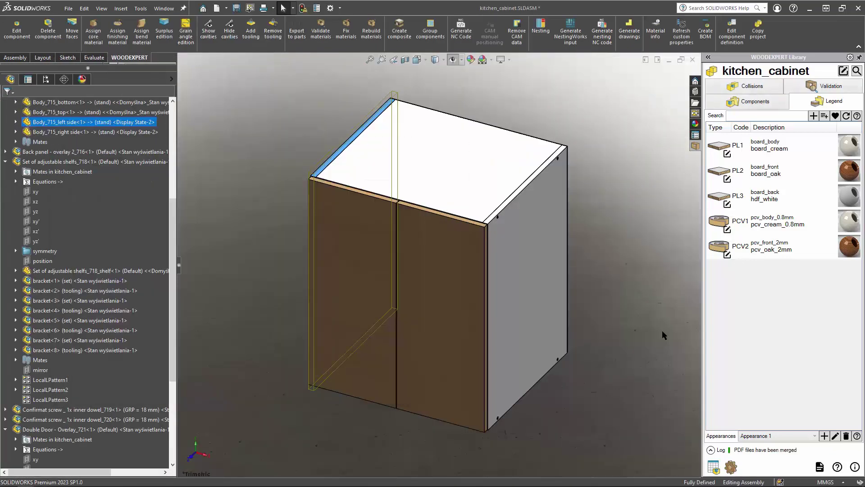
# Step: Switch to File Explorer, open kitchen_cabinet's Body_715 folder and select the PDF, DXF and SLDDRW files of the bottom and left side
pyautogui.hotkey('alt', 'Tab')
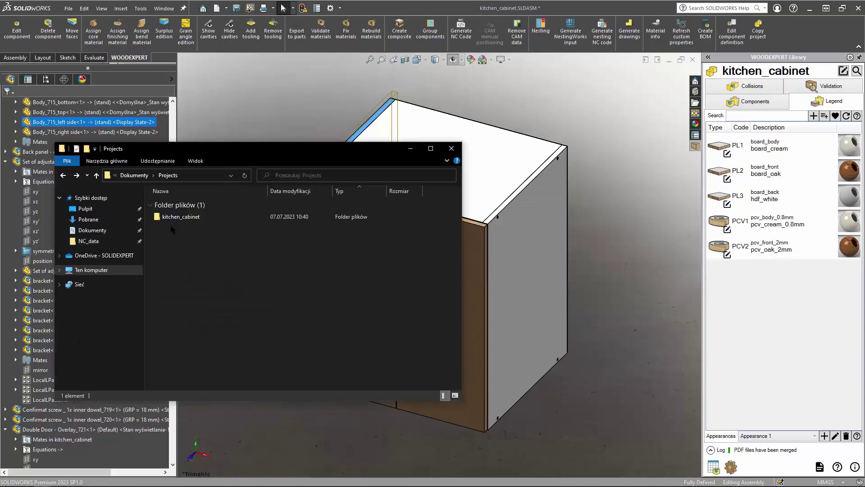
pyautogui.doubleClick(193, 216)
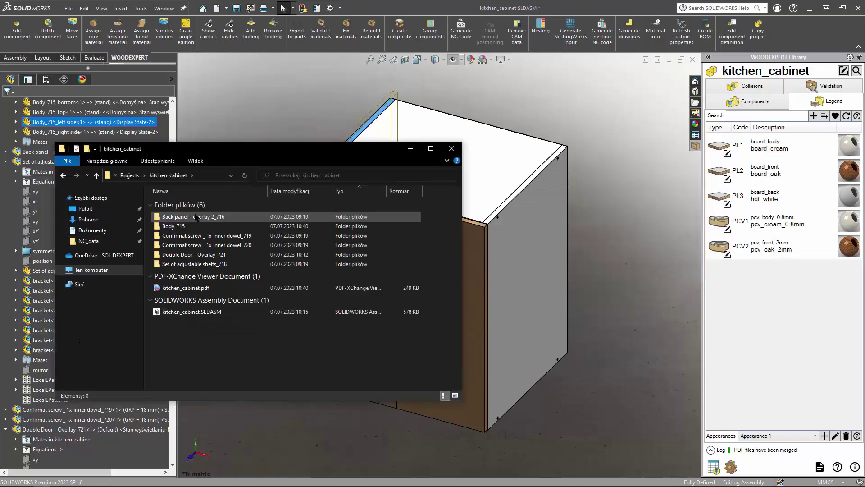
pyautogui.click(195, 217)
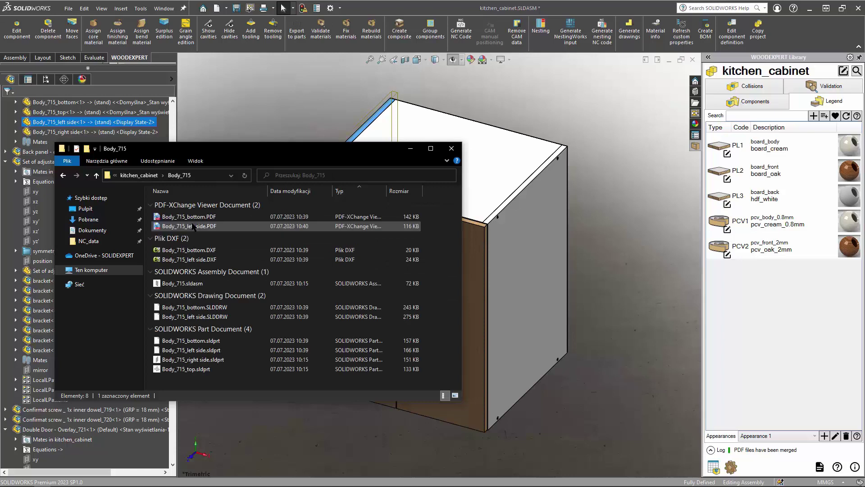
pyautogui.keyDown('ctrl'); pyautogui.click(192, 217); pyautogui.keyUp('ctrl')
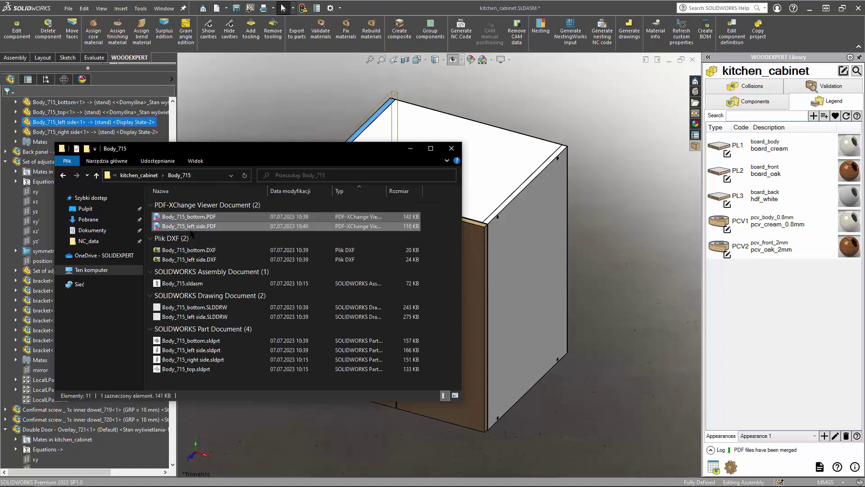
pyautogui.keyDown('ctrl'); pyautogui.click(188, 251); pyautogui.keyUp('ctrl')
pyautogui.keyDown('ctrl'); pyautogui.click(188, 259); pyautogui.keyUp('ctrl')
pyautogui.keyDown('ctrl'); pyautogui.click(188, 307); pyautogui.keyUp('ctrl')
pyautogui.keyDown('ctrl'); pyautogui.click(188, 317); pyautogui.keyUp('ctrl')
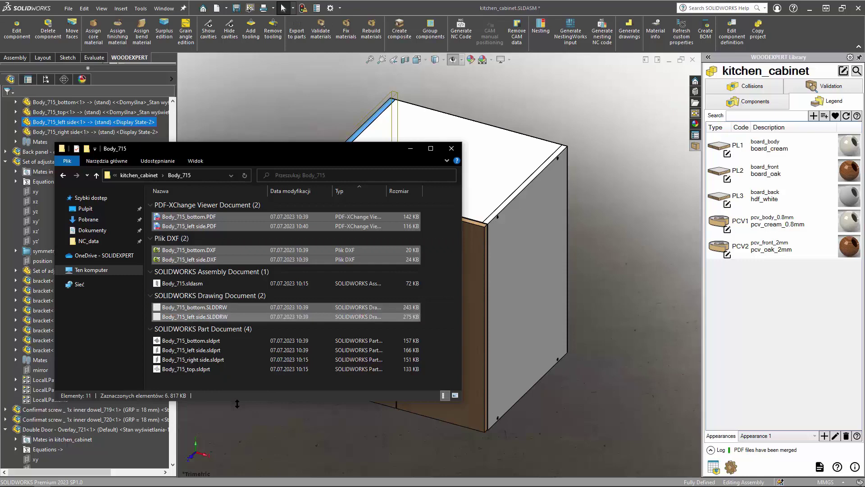
# Step: Open kitchen_cabinet.pdf from the kitchen_cabinet folder in full screen and examine the dimensions on the bottom and left side drawings
pyautogui.hotkey('alt', 'Up')
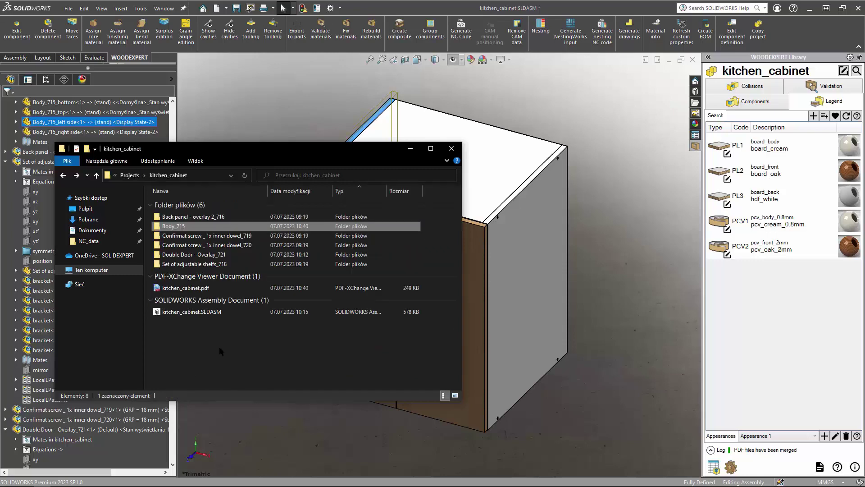
pyautogui.click(201, 290)
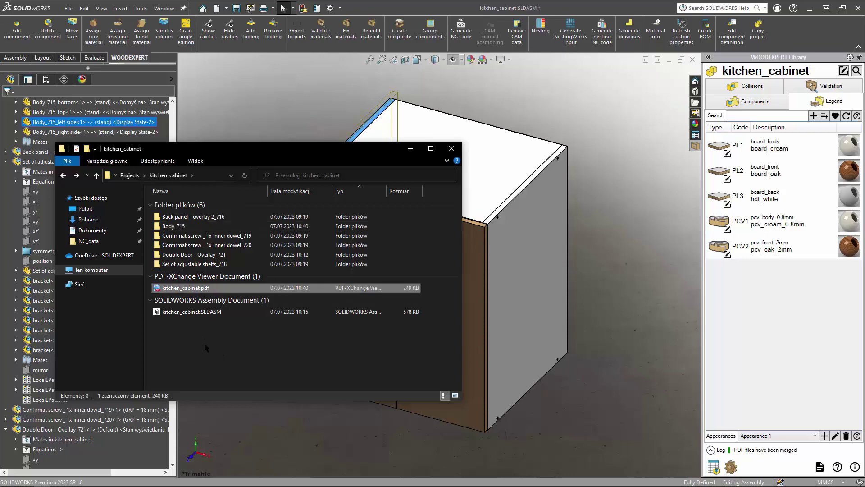
pyautogui.press('Return')
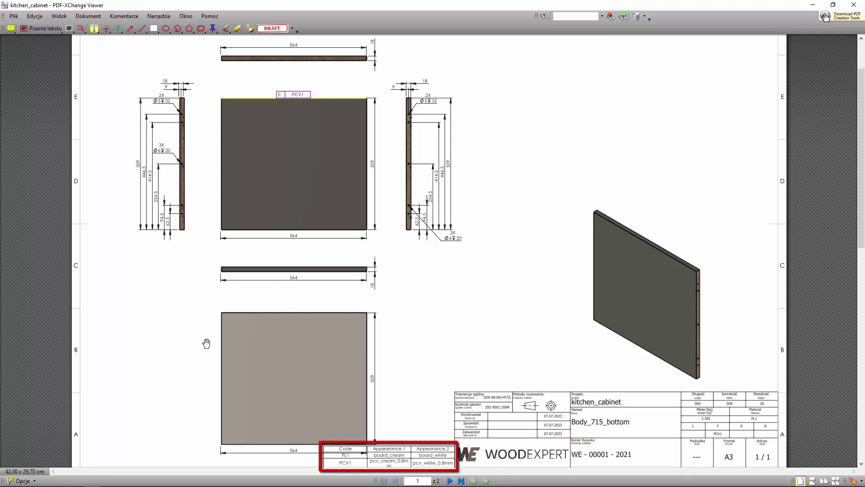
pyautogui.hotkey('ctrl', 'l')
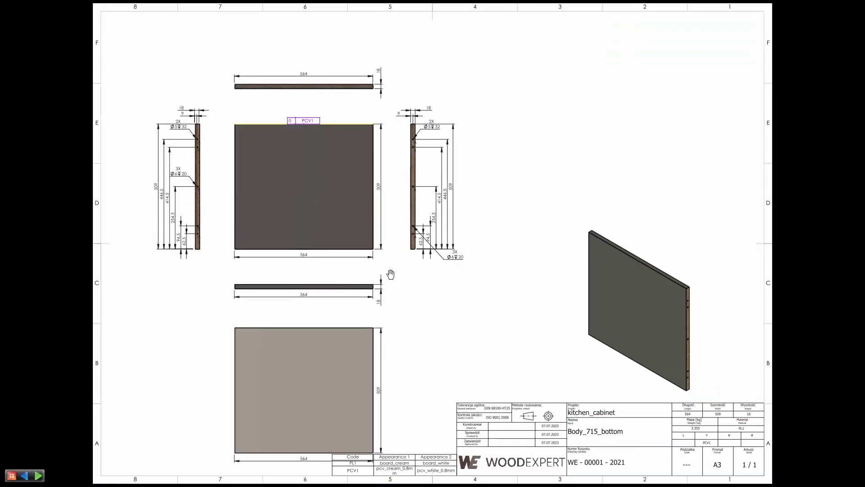
pyautogui.keyDown('ctrl'); pyautogui.scroll(2, 440, 141); pyautogui.keyUp('ctrl')
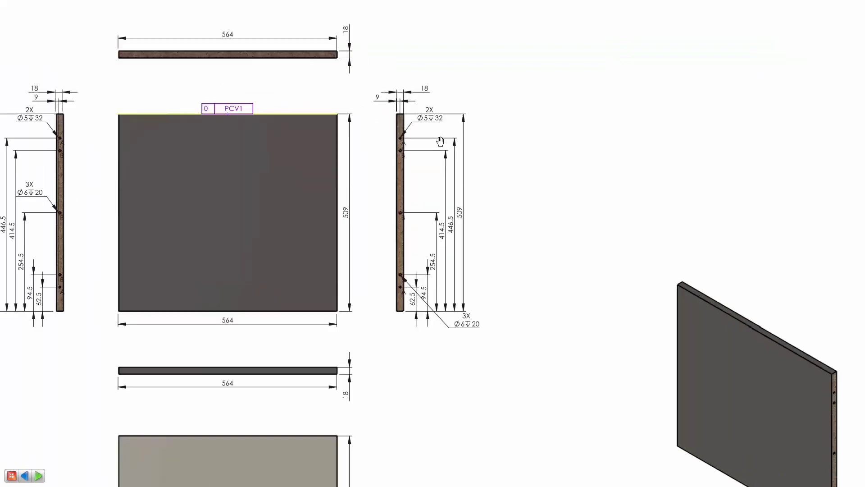
pyautogui.keyDown('ctrl'); pyautogui.scroll(1, 440, 142); pyautogui.keyUp('ctrl')
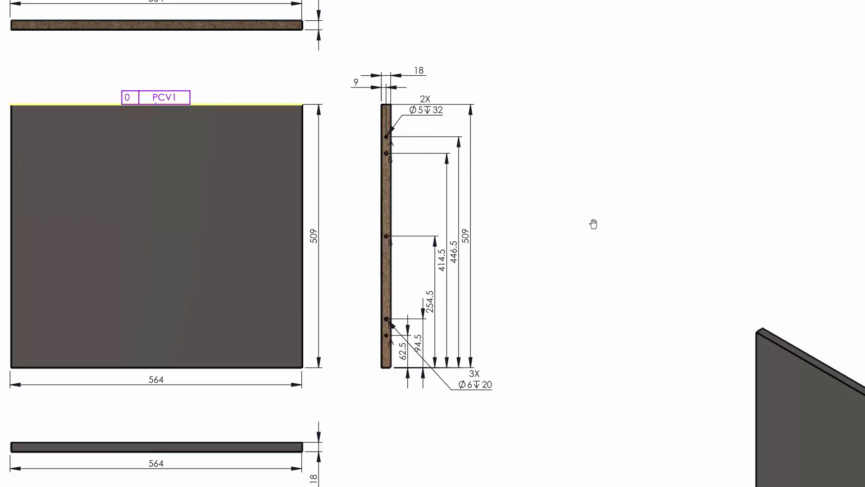
pyautogui.hotkey('ctrl', '0')
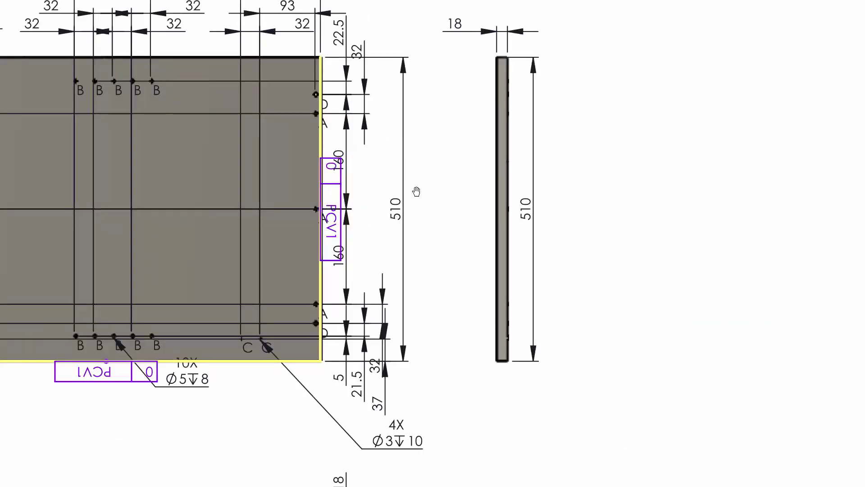
pyautogui.moveTo(431, 199)
pyautogui.mouseDown(button='middle')
pyautogui.moveTo(501, 224)
pyautogui.moveTo(534, 193)
pyautogui.mouseUp(button='middle')
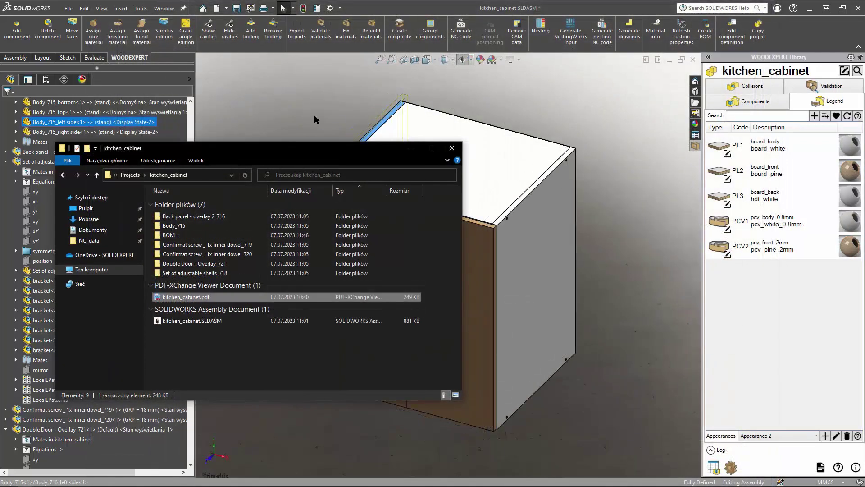
# Step: Return to SOLIDWORKS and examine the edgebands of Body_715_right side and Body_715_top with Material info
pyautogui.click(315, 115)
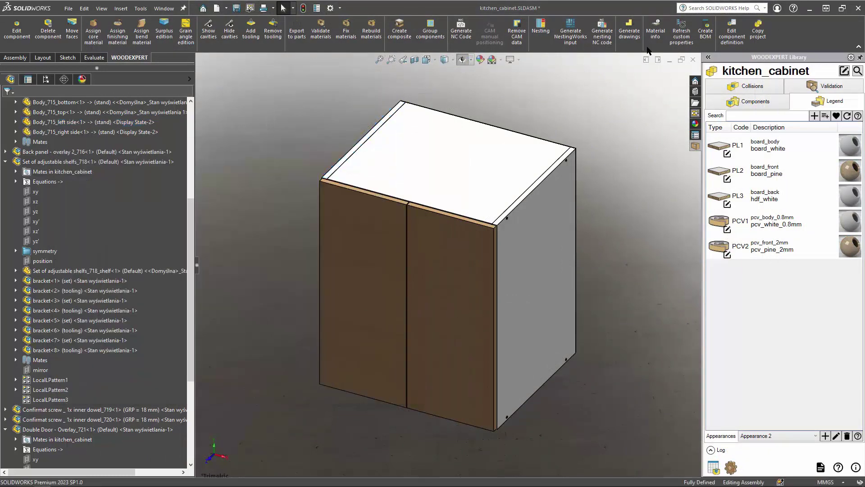
pyautogui.click(658, 35)
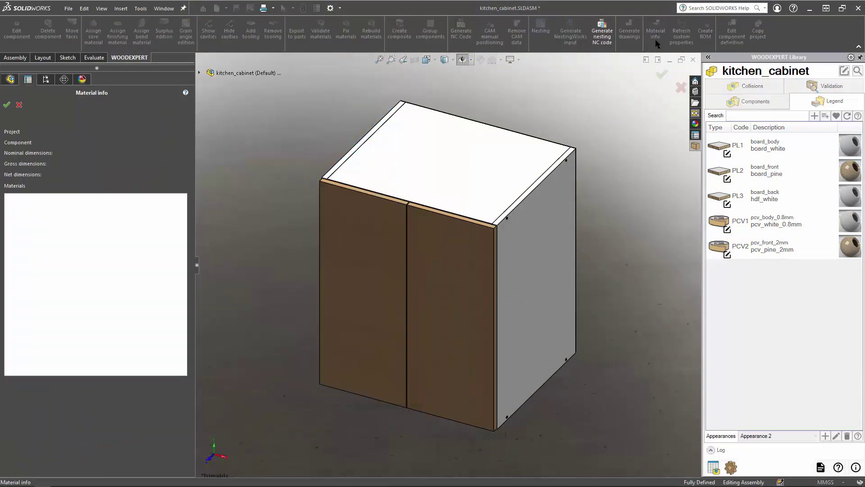
pyautogui.click(513, 287)
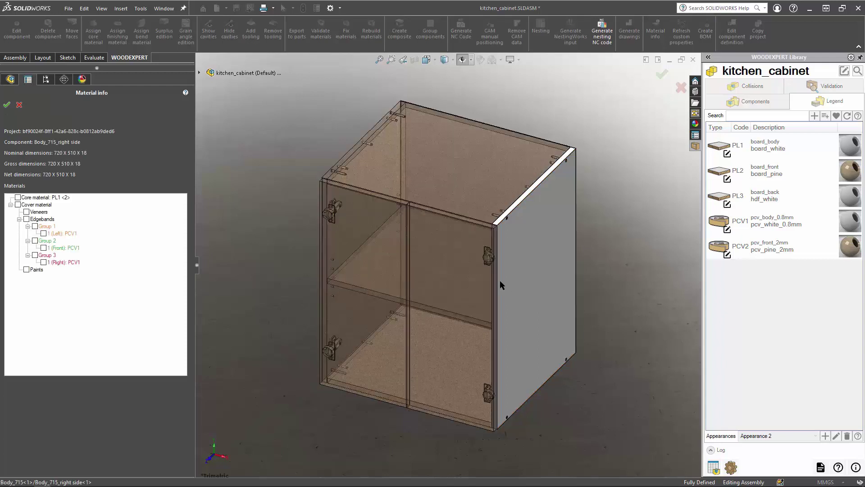
pyautogui.click(27, 219)
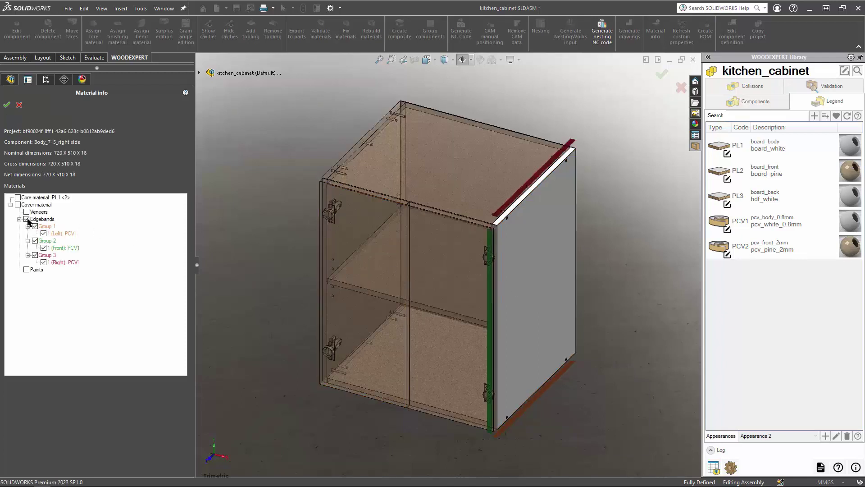
pyautogui.click(423, 164)
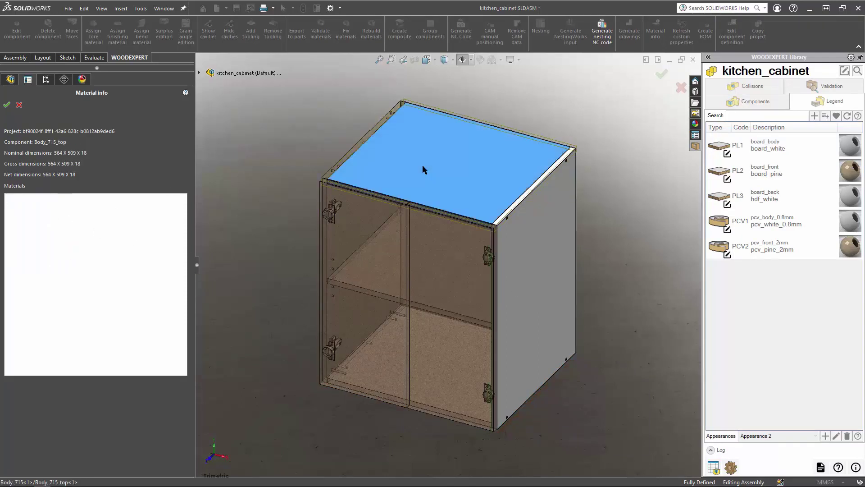
pyautogui.click(27, 220)
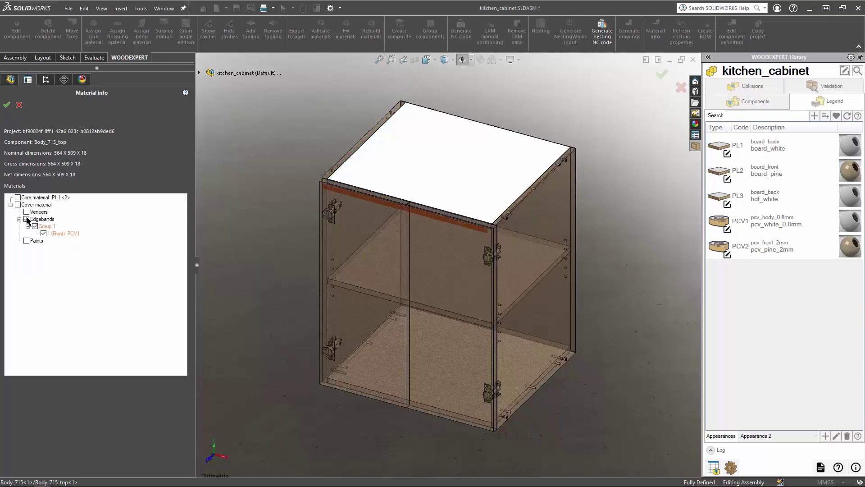
pyautogui.click(19, 105)
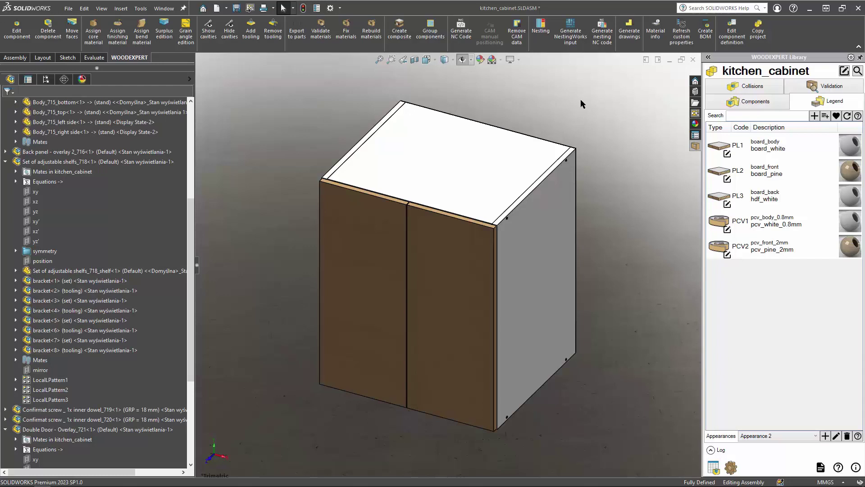
# Step: Create the kitchen_cabinet BOM without a comment and show the Preview column in BOM Manager
pyautogui.click(705, 36)
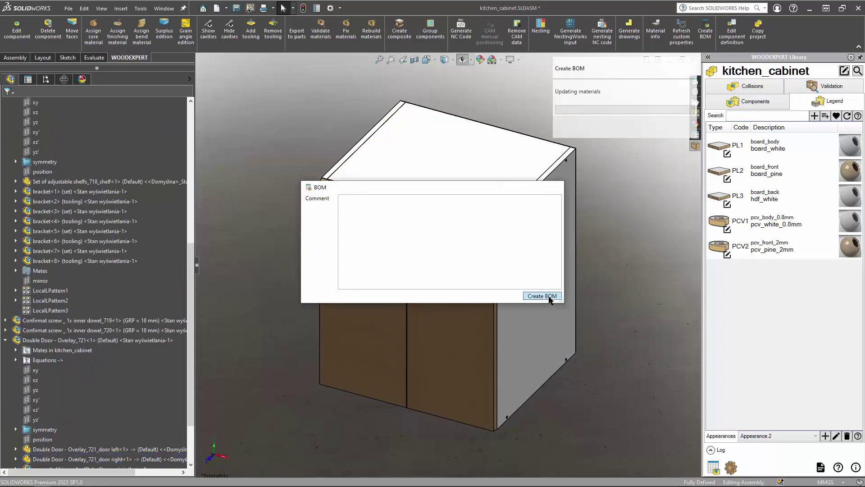
pyautogui.click(542, 296)
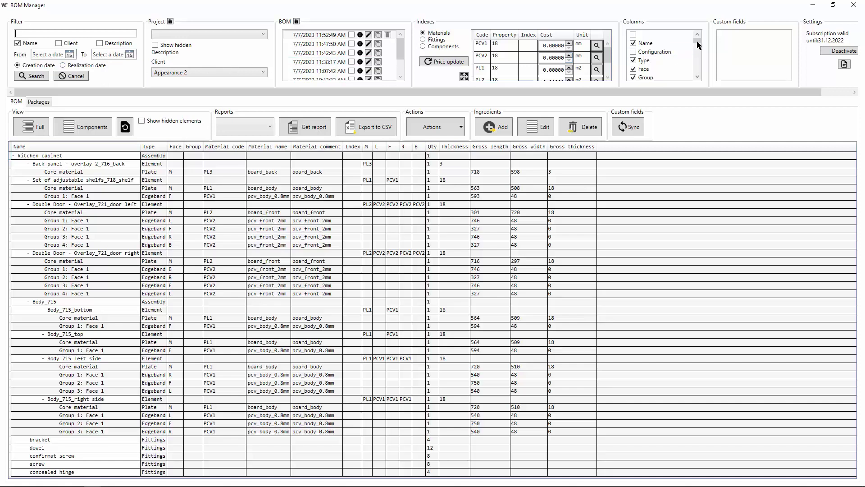
pyautogui.moveTo(698, 44); pyautogui.dragTo(698, 51)
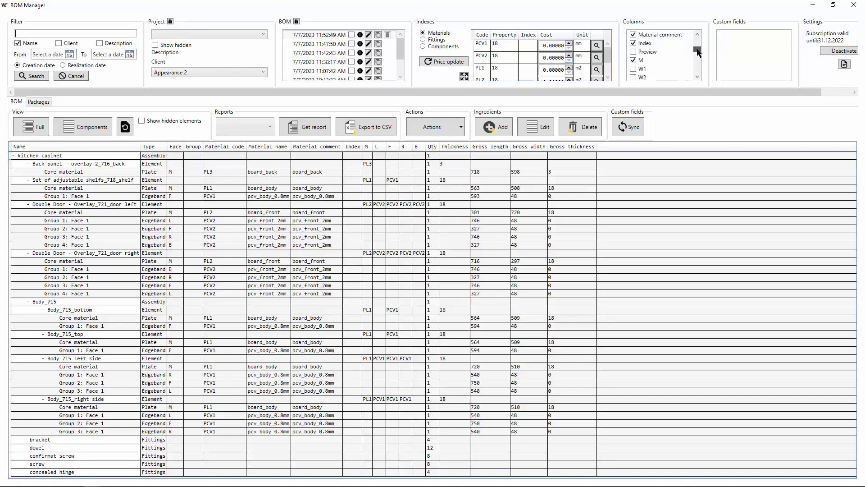
pyautogui.click(634, 52)
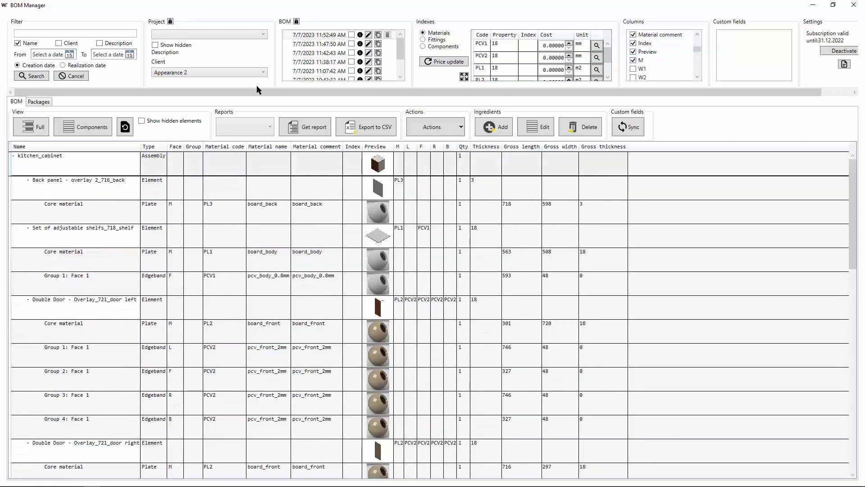
# Step: Compare the BOM's material previews in Appearance 1 and Appearance 2, leaving Appearance 2 selected
pyautogui.click(258, 71)
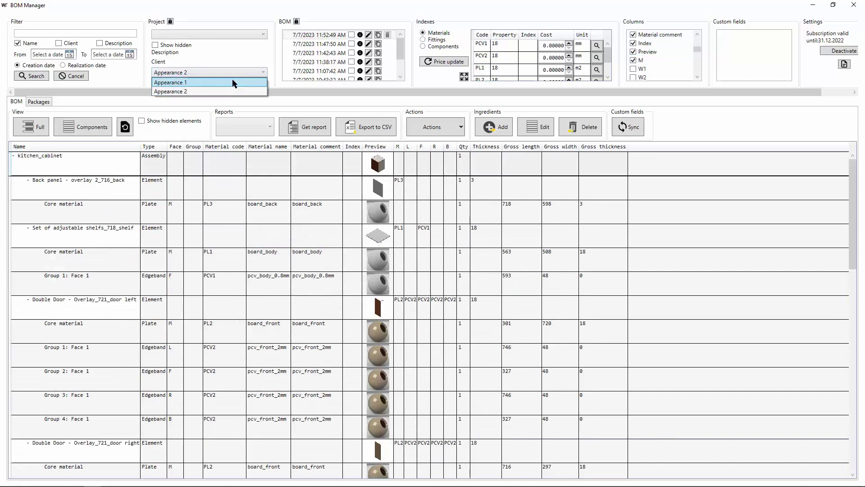
pyautogui.click(233, 83)
pyautogui.click(236, 73)
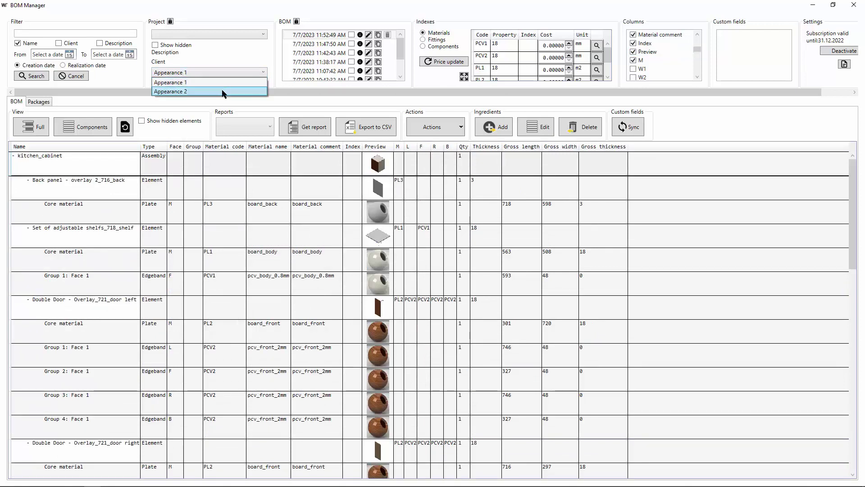
pyautogui.click(224, 91)
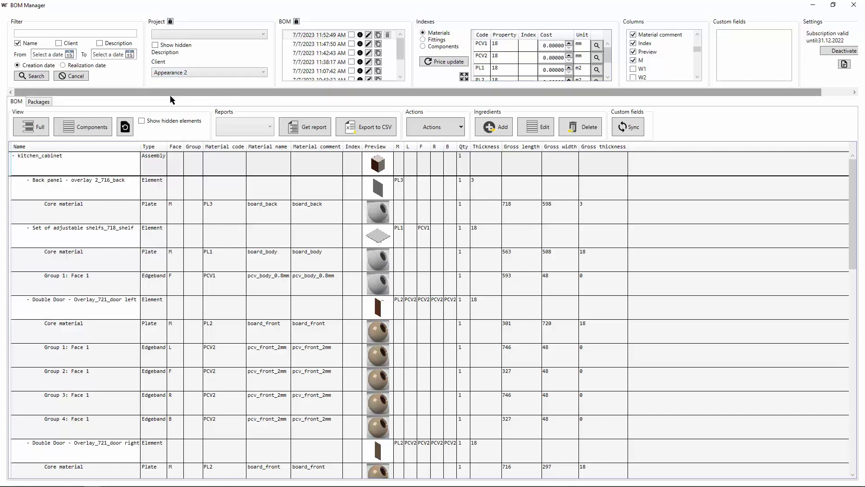
# Step: Show the BOM in full view and run the Polcom-LP action on it
pyautogui.click(42, 128)
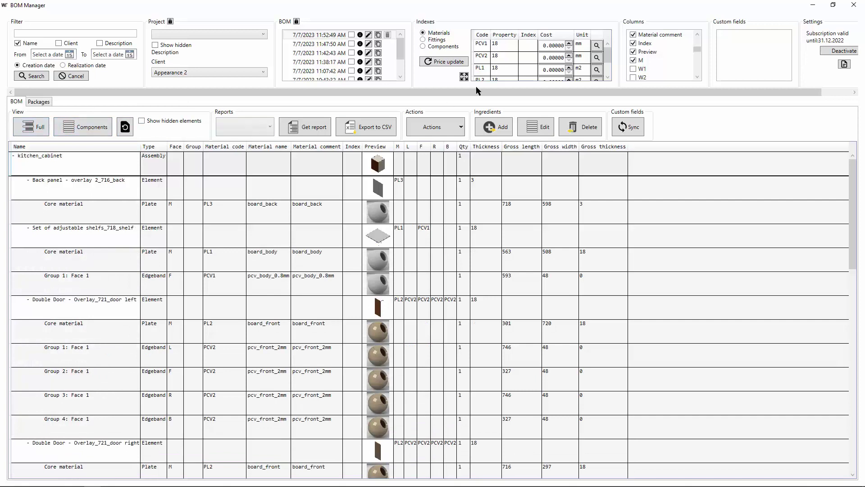
pyautogui.click(428, 131)
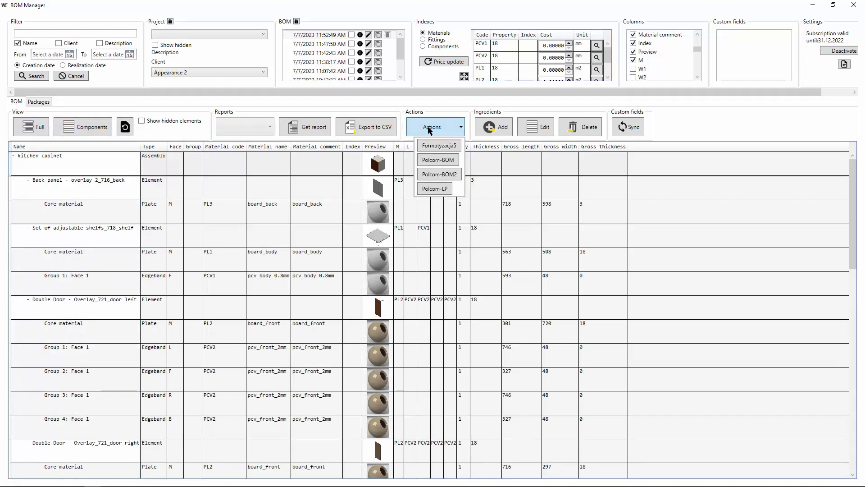
pyautogui.click(433, 189)
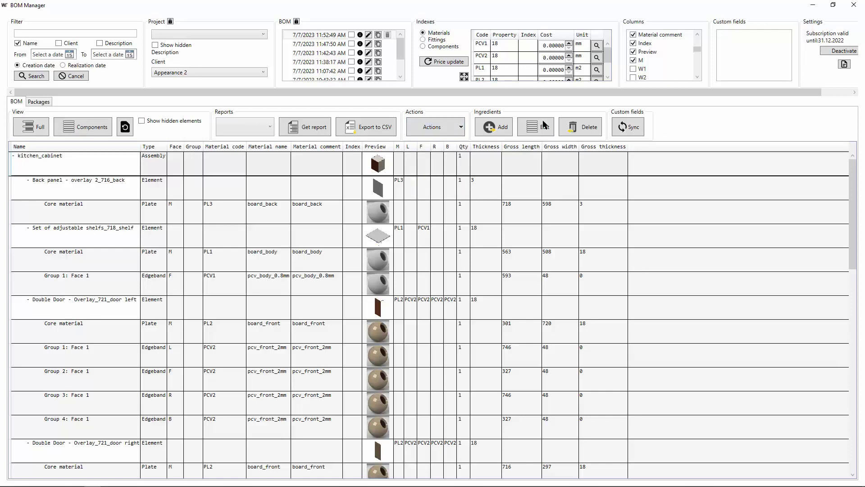
# Step: Check the cabinet's packaging components, and export the BOM to CSV without the Preview column
pyautogui.click(38, 102)
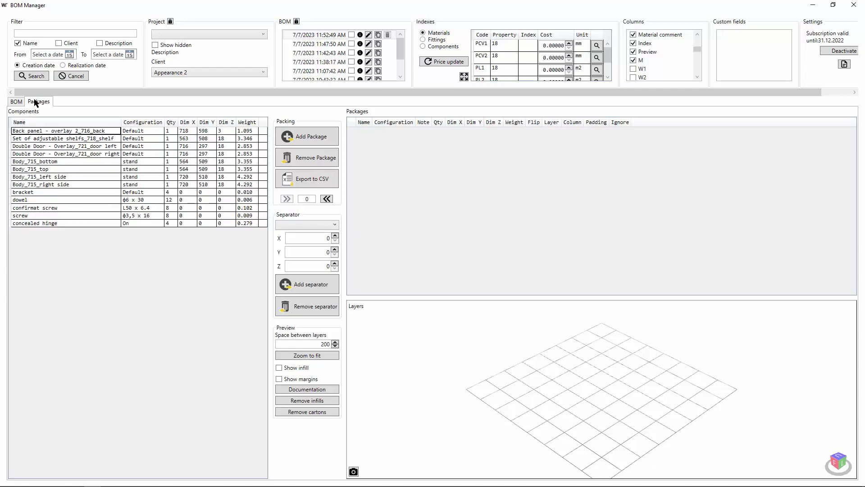
pyautogui.click(17, 101)
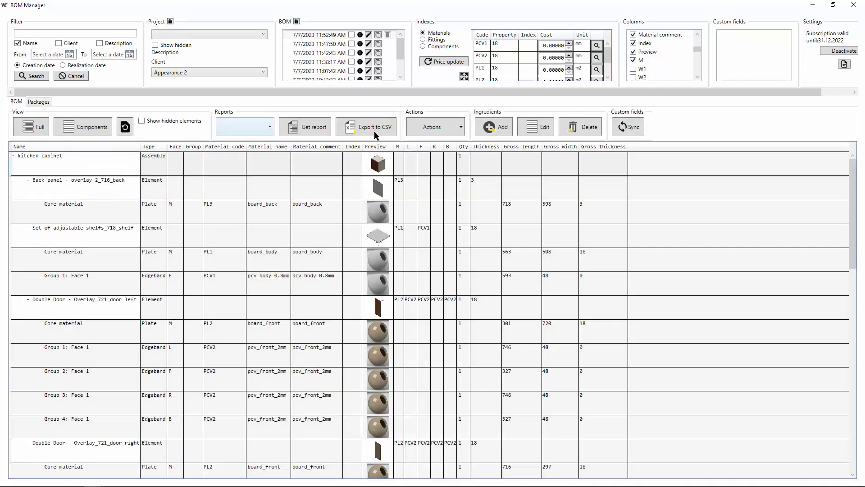
pyautogui.click(634, 52)
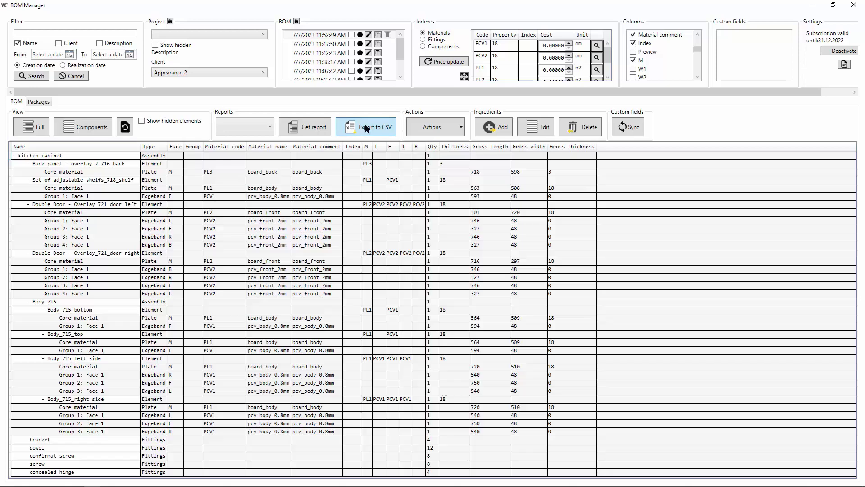
pyautogui.click(366, 128)
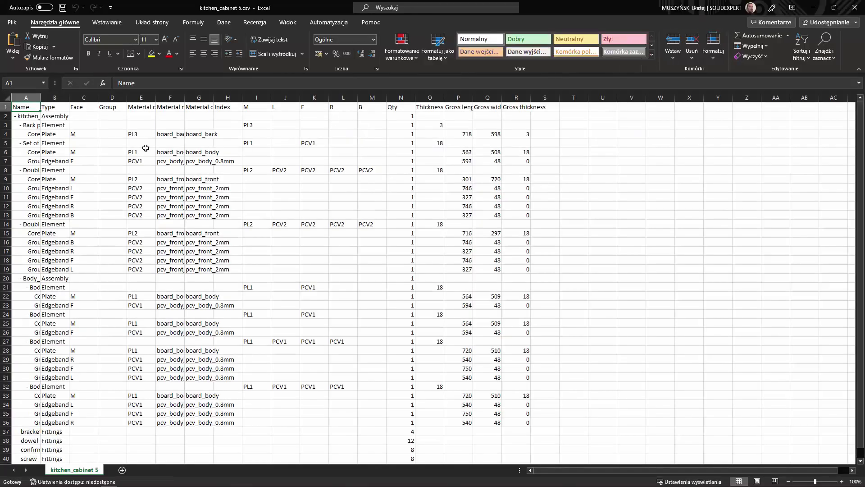
# Step: Widen the Name column to inspect both doors' rows in the exported CSV, and return to SOLIDWORKS without saving the spreadsheet
pyautogui.doubleClick(41, 97)
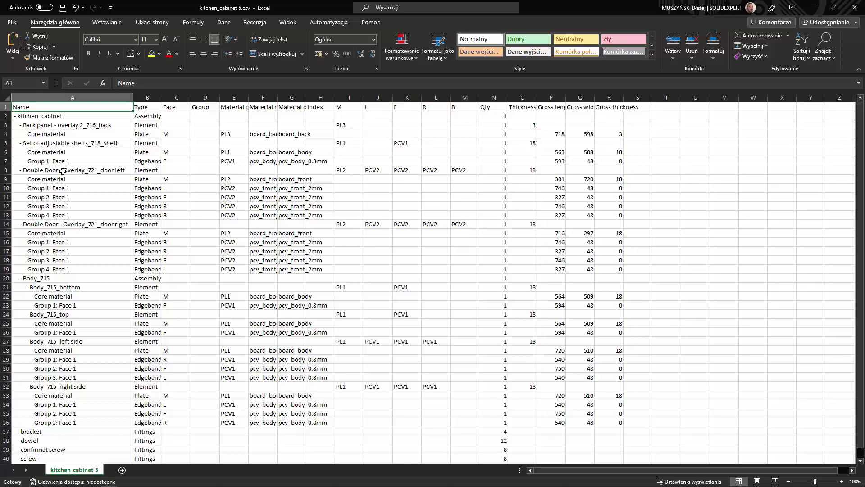
pyautogui.moveTo(63, 172)
pyautogui.mouseDown()
pyautogui.moveTo(315, 250)
pyautogui.moveTo(618, 268)
pyautogui.mouseUp()
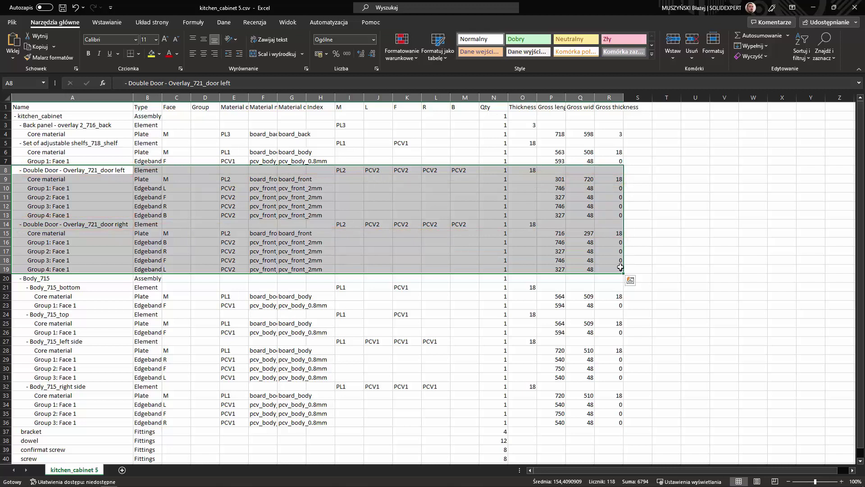
pyautogui.click(856, 9)
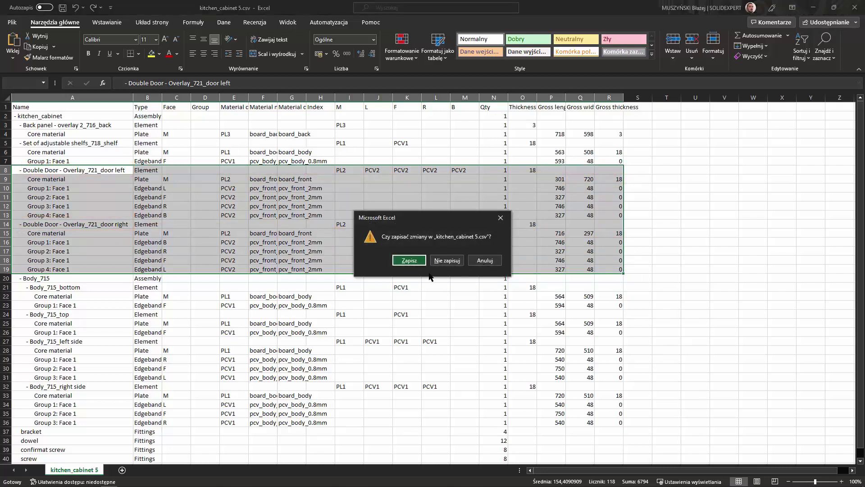
pyautogui.click(447, 260)
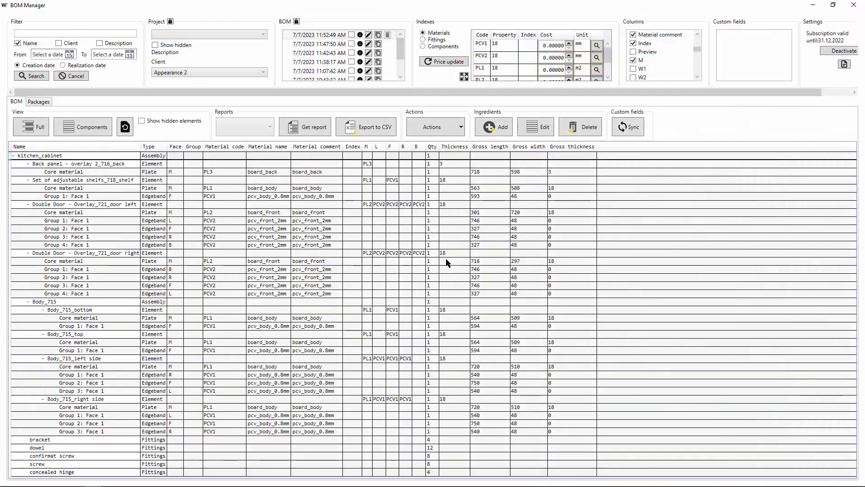
pyautogui.click(855, 5)
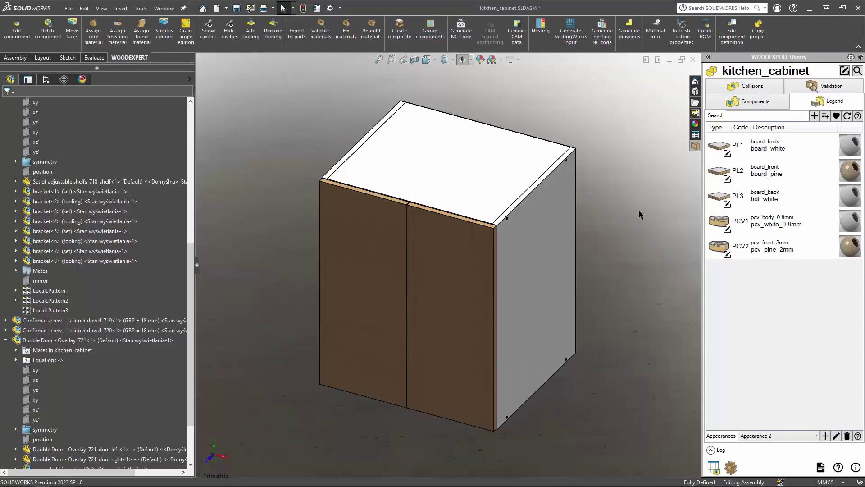
# Step: Open the WOODEXPERT configuration and log in as administrator with the administrator password
pyautogui.click(729, 467)
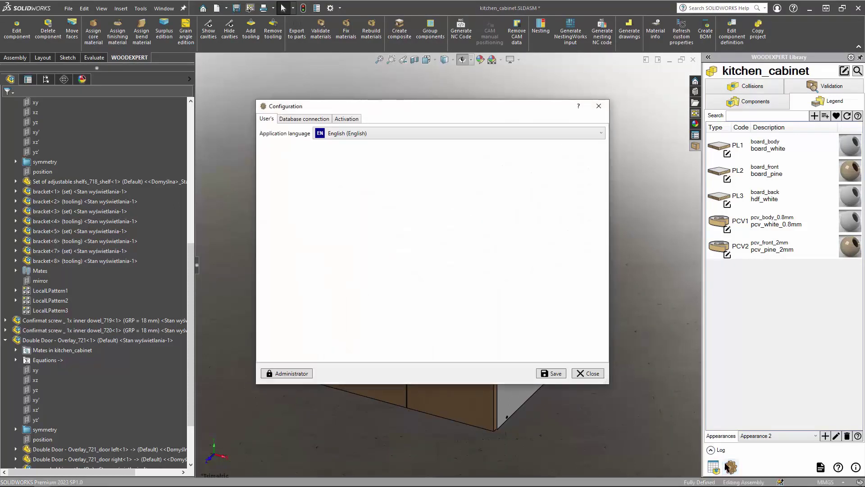
pyautogui.click(292, 374)
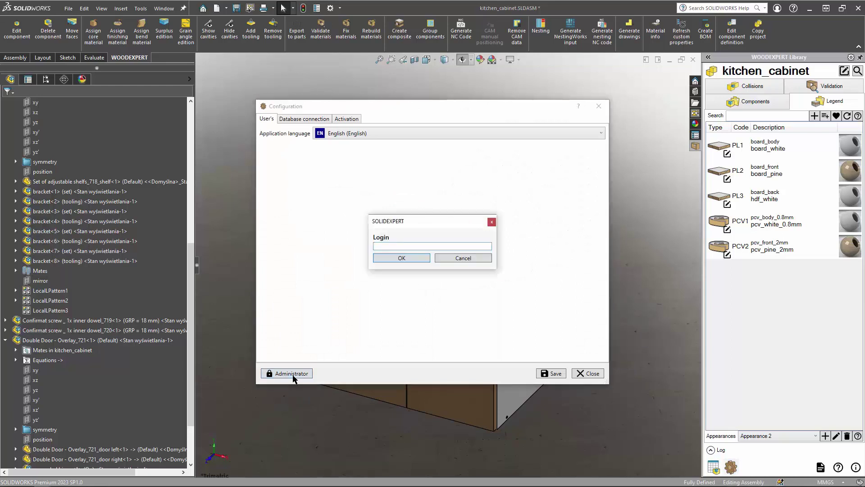
pyautogui.write('••')
pyautogui.click(397, 259)
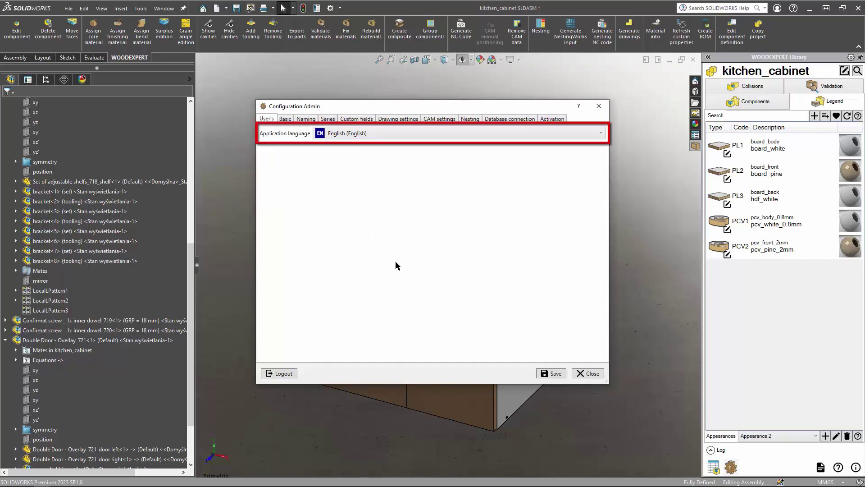
# Step: Examine the basic and naming settings and the values of the Plates thicknesses series
pyautogui.click(286, 119)
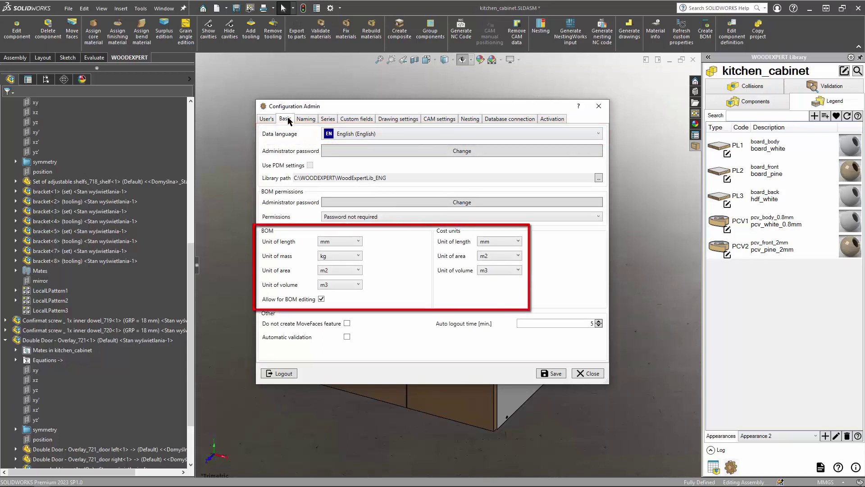
pyautogui.click(307, 119)
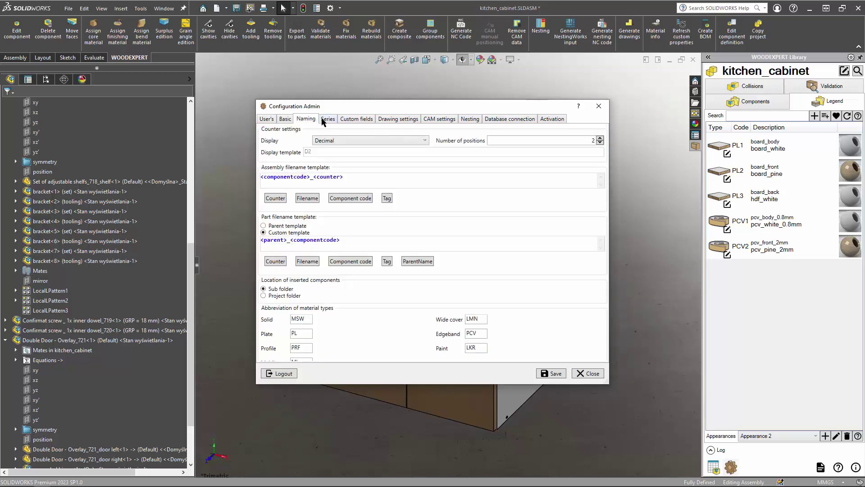
pyautogui.click(327, 120)
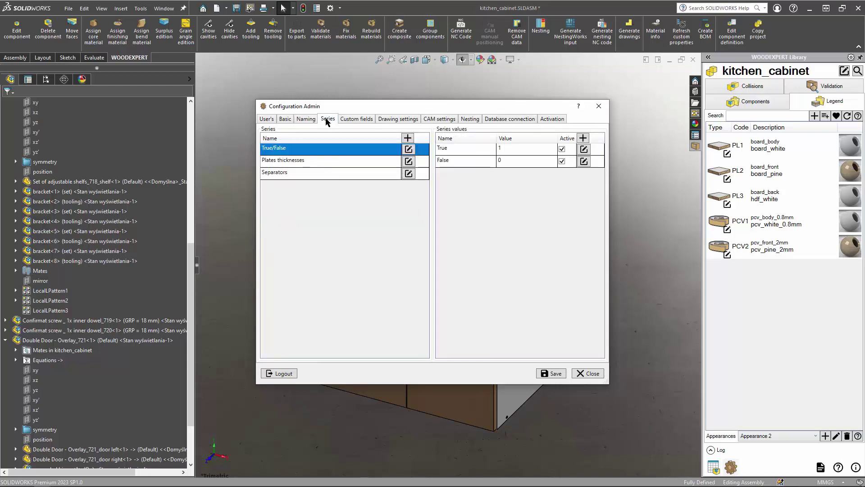
pyautogui.click(311, 165)
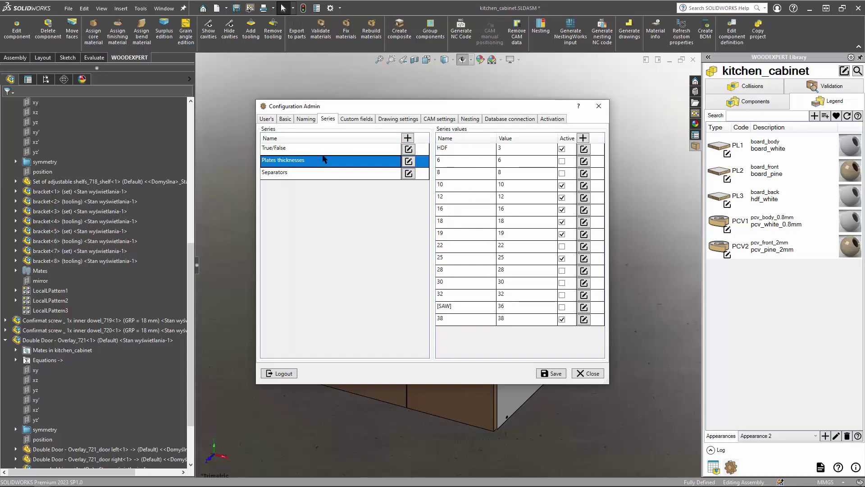
# Step: Review the custom fields, drawing, CAM, nesting, database connection and activation settings, and close the configuration without saving
pyautogui.click(359, 119)
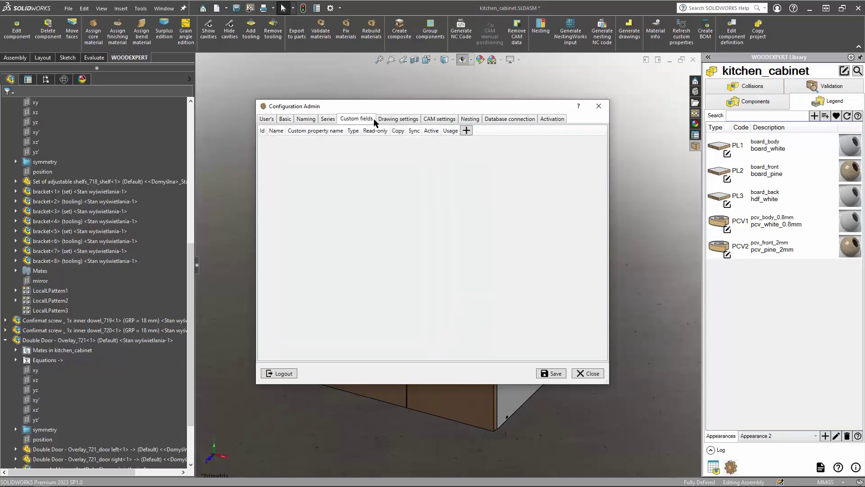
pyautogui.click(399, 120)
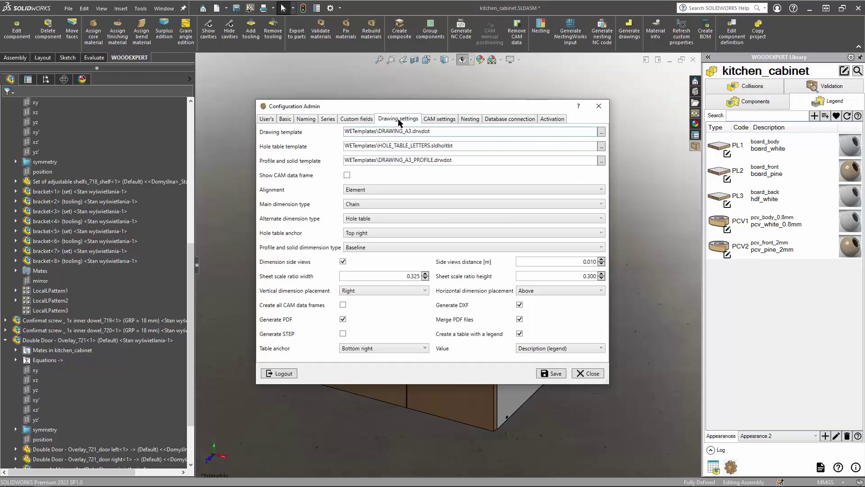
pyautogui.click(440, 119)
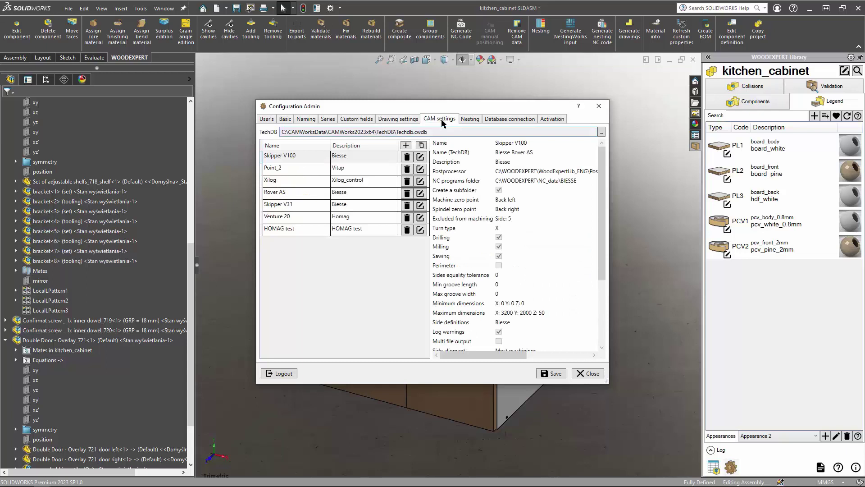
pyautogui.click(470, 119)
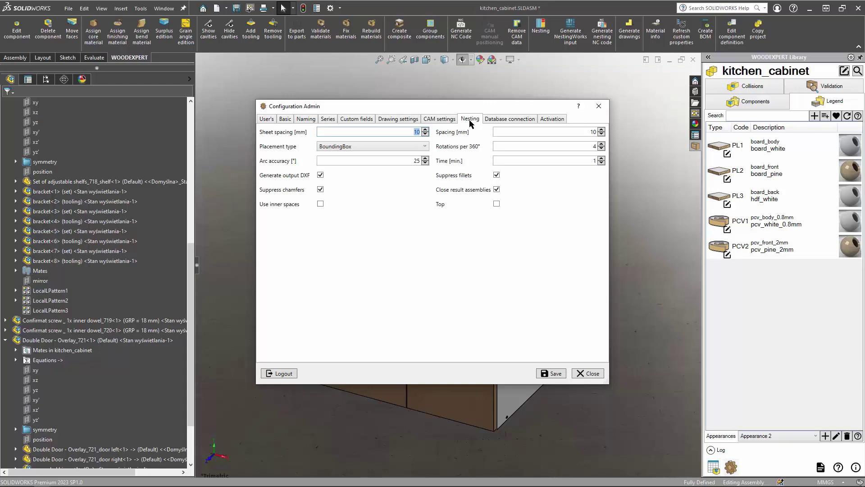
pyautogui.click(518, 120)
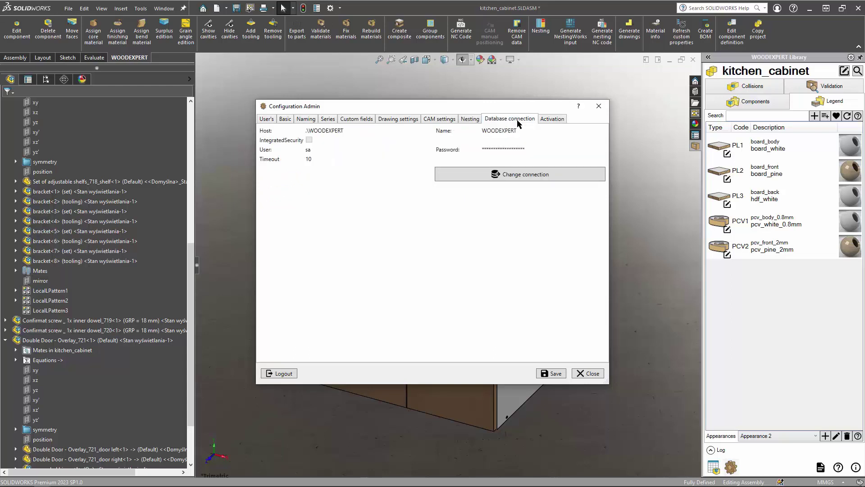
pyautogui.click(559, 120)
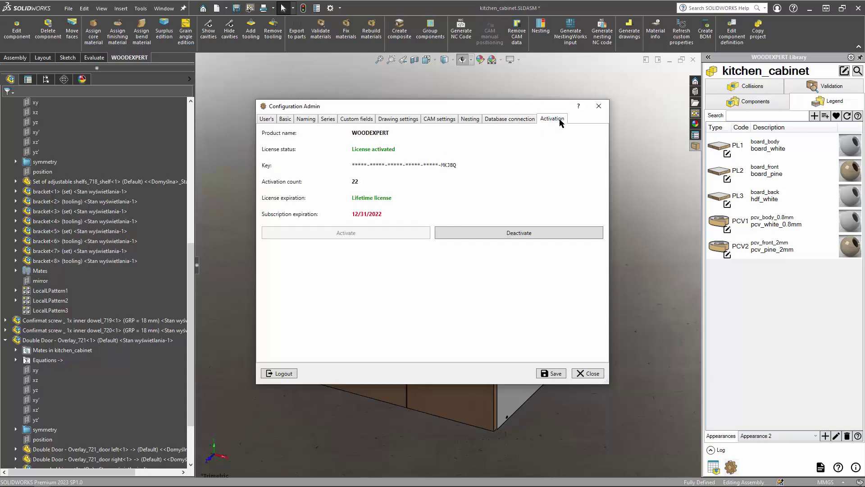
pyautogui.click(596, 108)
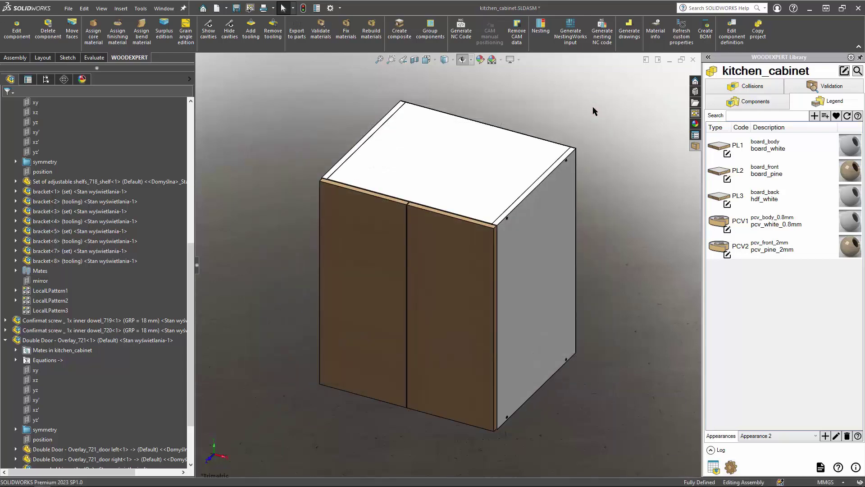